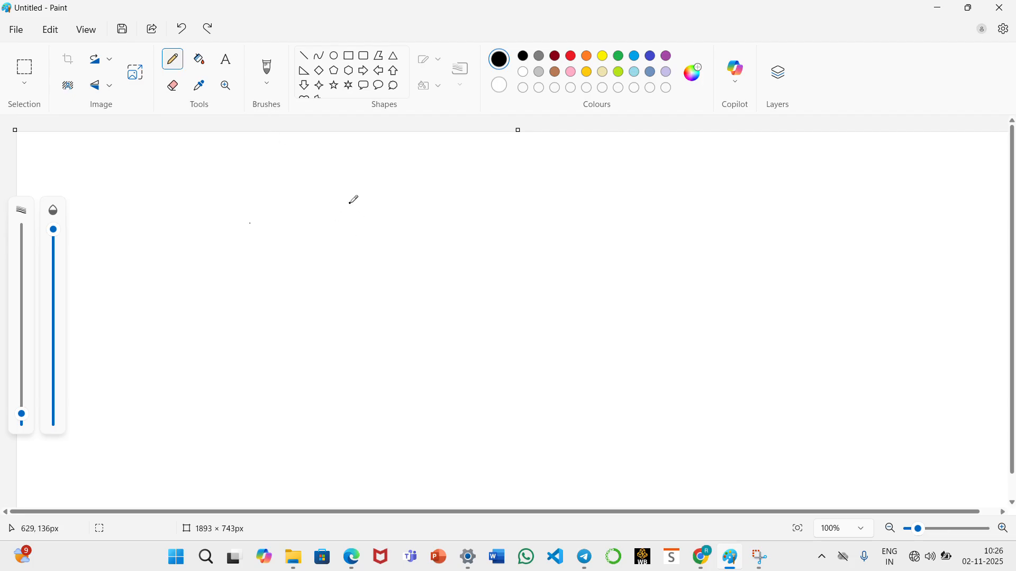
Step: Draw a freehand upright rectangle for the plate with a small circular hole at its centre
{"action": "left_click_drag", "start_coordinate": [348, 182], "coordinate": [359, 446]}
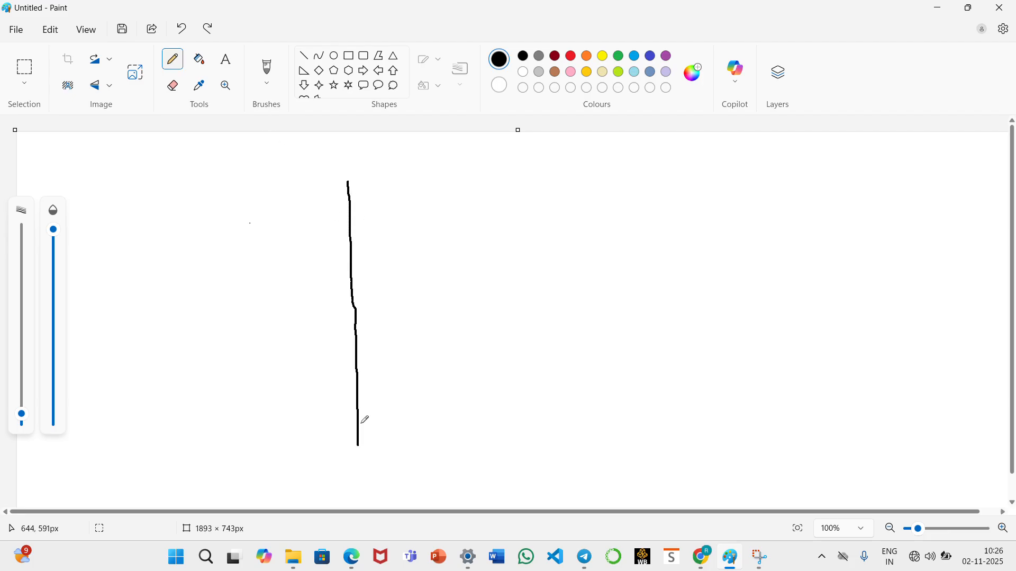
{"action": "mouse_move", "coordinate": [348, 182]}
{"action": "left_mouse_down"}
{"action": "mouse_move", "coordinate": [518, 182]}
{"action": "mouse_move", "coordinate": [534, 438]}
{"action": "mouse_move", "coordinate": [481, 454]}
{"action": "mouse_move", "coordinate": [364, 459]}
{"action": "mouse_move", "coordinate": [356, 434]}
{"action": "left_mouse_up"}
{"action": "left_click", "coordinate": [368, 425]}
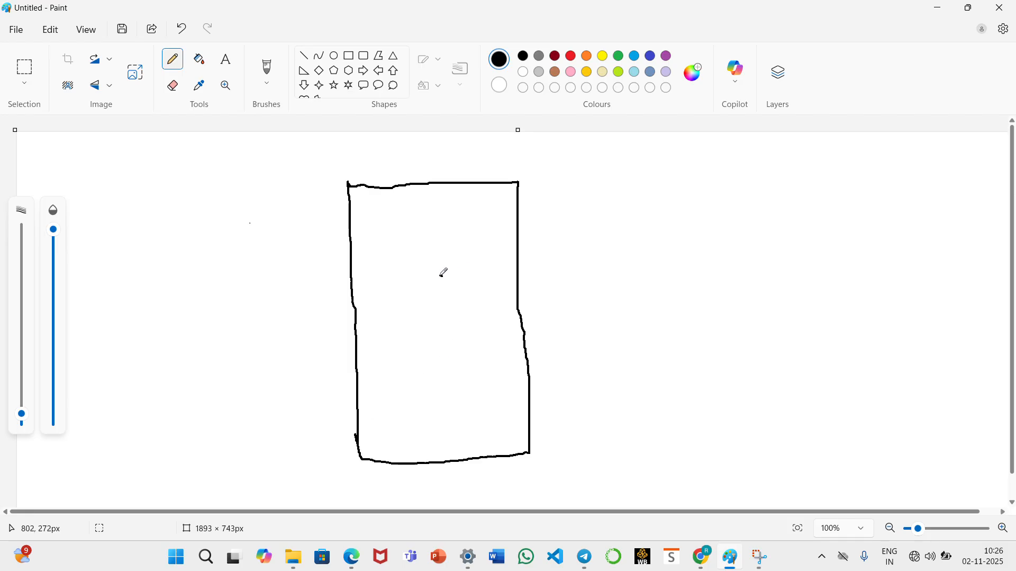
{"action": "mouse_move", "coordinate": [441, 276]}
{"action": "left_mouse_down"}
{"action": "mouse_move", "coordinate": [412, 297]}
{"action": "mouse_move", "coordinate": [443, 333]}
{"action": "mouse_move", "coordinate": [458, 285]}
{"action": "mouse_move", "coordinate": [440, 263]}
{"action": "mouse_move", "coordinate": [440, 276]}
{"action": "left_mouse_up"}
{"action": "left_click", "coordinate": [544, 247]}
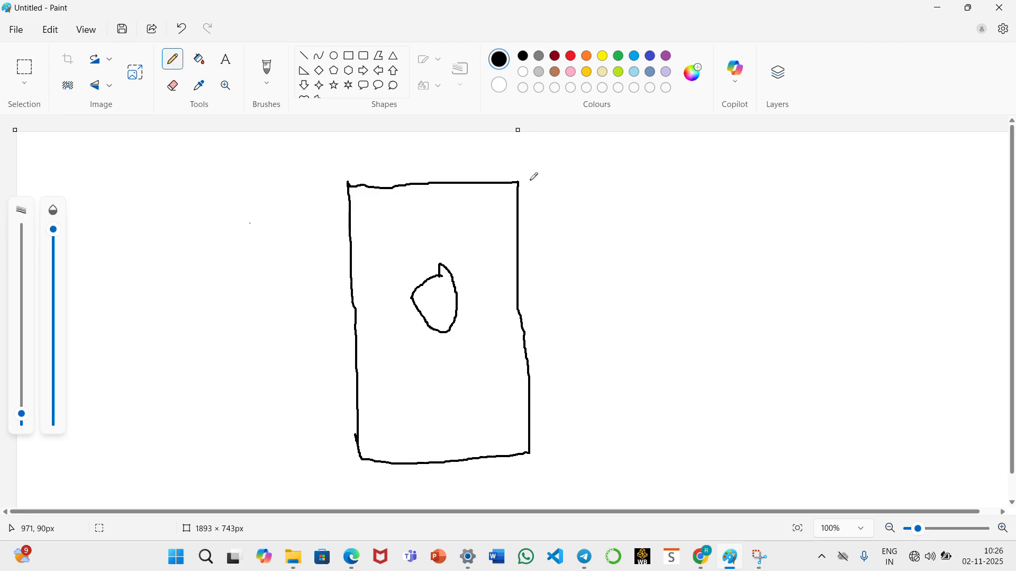
Step: Draw a vertical dimension line beside the plate's right edge and label the height 100
{"action": "left_click_drag", "start_coordinate": [530, 180], "coordinate": [596, 179]}
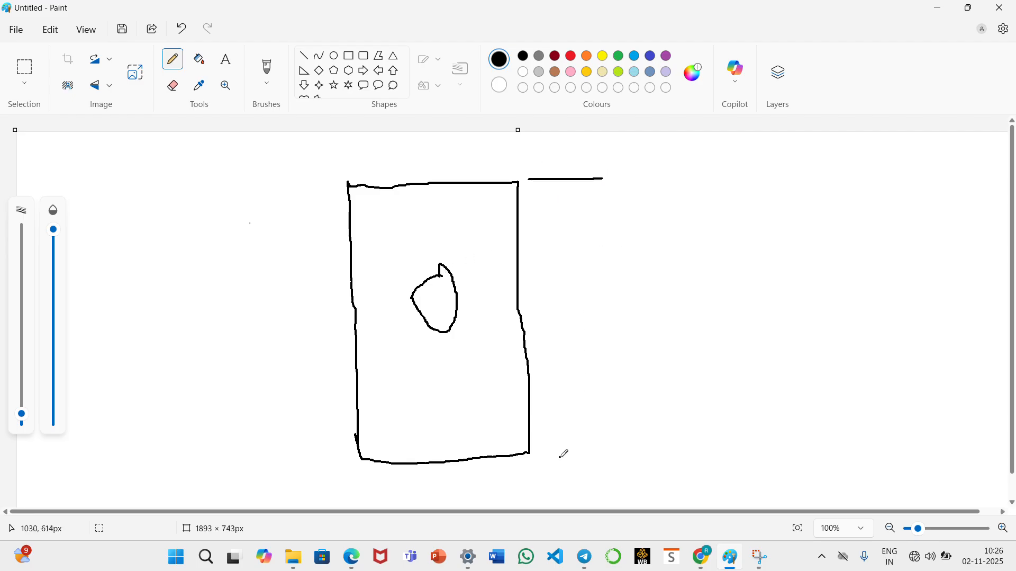
{"action": "left_click_drag", "start_coordinate": [553, 455], "coordinate": [602, 450]}
{"action": "left_click_drag", "start_coordinate": [576, 181], "coordinate": [587, 459]}
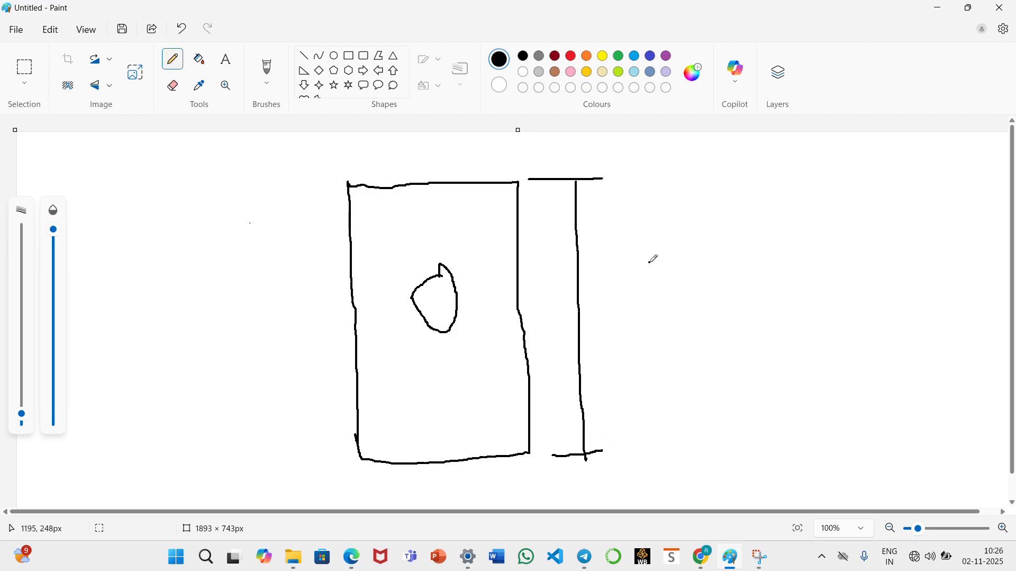
{"action": "mouse_move", "coordinate": [598, 291]}
{"action": "left_mouse_down"}
{"action": "mouse_move", "coordinate": [599, 335]}
{"action": "mouse_move", "coordinate": [619, 299]}
{"action": "mouse_move", "coordinate": [636, 312]}
{"action": "mouse_move", "coordinate": [642, 299]}
{"action": "left_mouse_up"}
{"action": "left_click", "coordinate": [642, 293]}
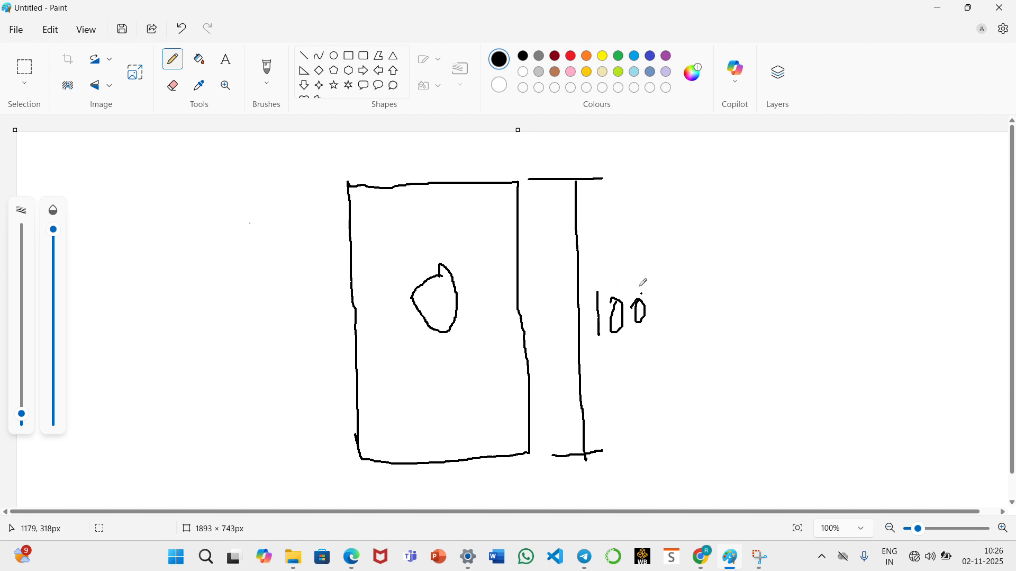
Step: Draw a horizontal dimension line above the plate and label the width 50
{"action": "left_click_drag", "start_coordinate": [336, 143], "coordinate": [337, 171]}
{"action": "left_click_drag", "start_coordinate": [502, 142], "coordinate": [502, 170]}
{"action": "left_click_drag", "start_coordinate": [343, 157], "coordinate": [502, 151]}
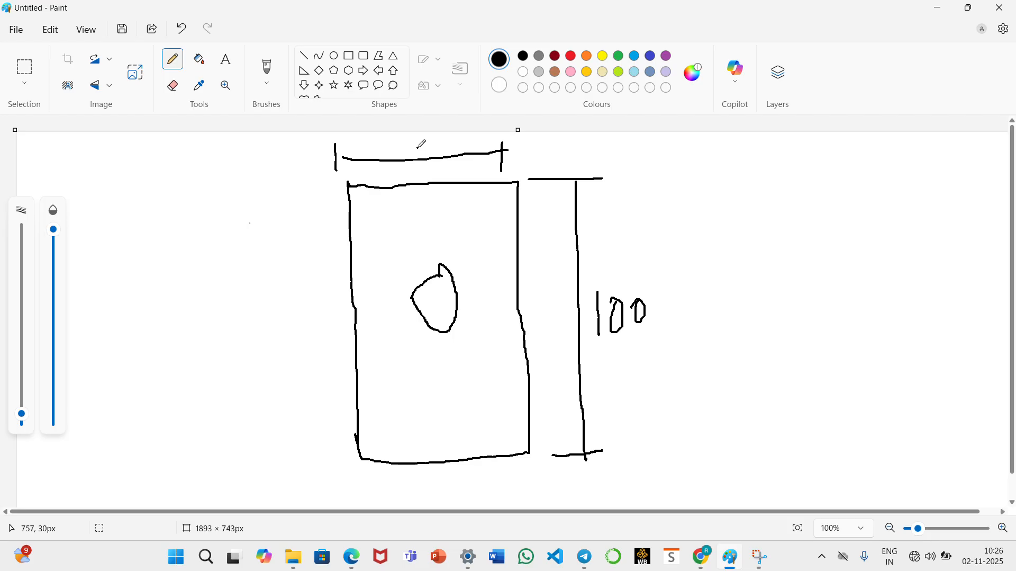
{"action": "mouse_move", "coordinate": [402, 140]}
{"action": "left_mouse_down"}
{"action": "mouse_move", "coordinate": [413, 146]}
{"action": "mouse_move", "coordinate": [404, 156]}
{"action": "mouse_move", "coordinate": [412, 136]}
{"action": "mouse_move", "coordinate": [420, 149]}
{"action": "mouse_move", "coordinate": [433, 140]}
{"action": "left_mouse_up"}
{"action": "left_click", "coordinate": [438, 24]}
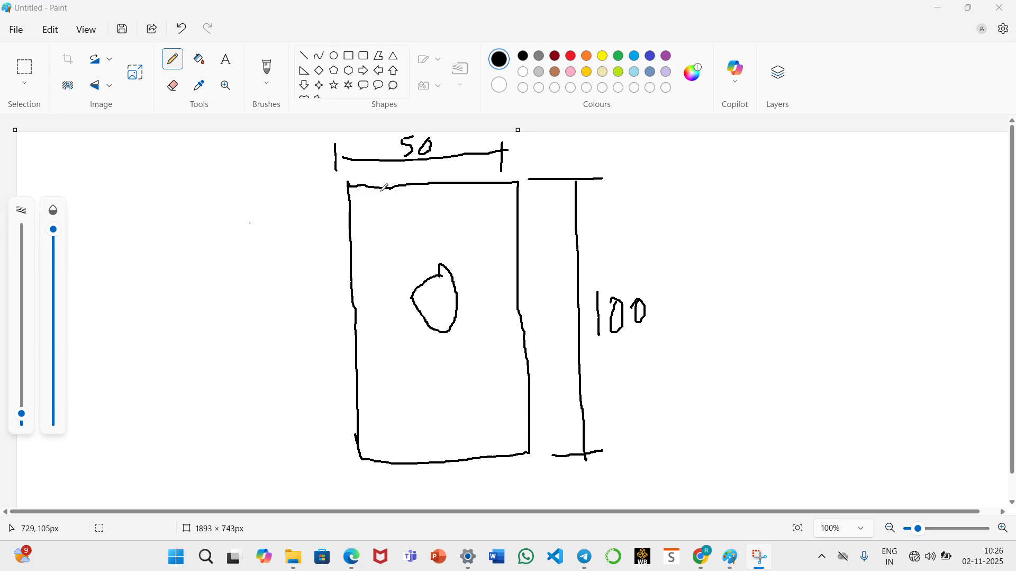
Step: Draw an arrow leader from the hole out past the plate's right side and label it R10
{"action": "mouse_move", "coordinate": [458, 289]}
{"action": "left_mouse_down"}
{"action": "mouse_move", "coordinate": [489, 251]}
{"action": "mouse_move", "coordinate": [634, 196]}
{"action": "mouse_move", "coordinate": [640, 222]}
{"action": "left_mouse_up"}
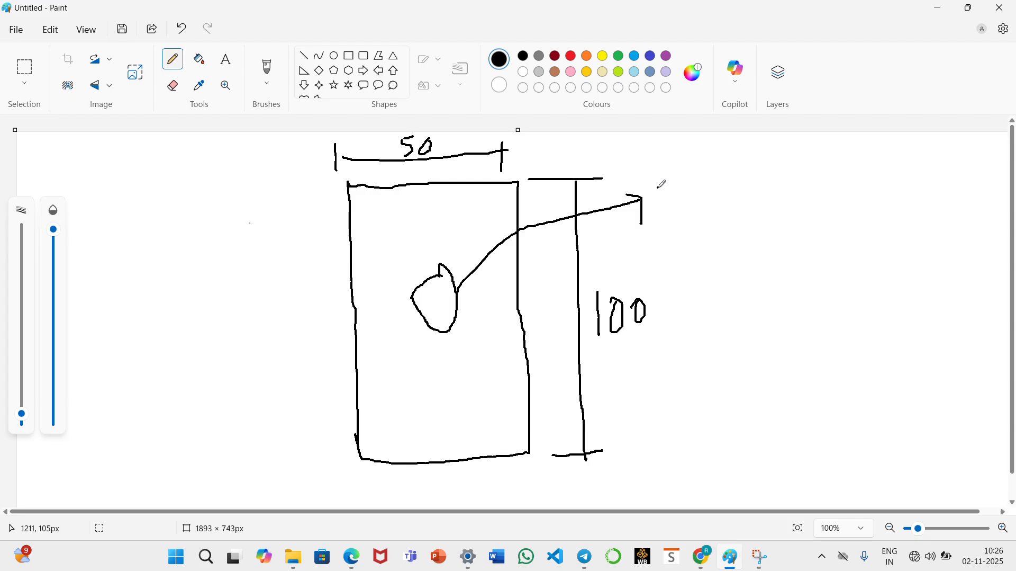
{"action": "mouse_move", "coordinate": [656, 185]}
{"action": "left_mouse_down"}
{"action": "mouse_move", "coordinate": [664, 228]}
{"action": "mouse_move", "coordinate": [671, 182]}
{"action": "mouse_move", "coordinate": [677, 216]}
{"action": "left_mouse_up"}
{"action": "mouse_move", "coordinate": [687, 178]}
{"action": "left_mouse_down"}
{"action": "mouse_move", "coordinate": [693, 208]}
{"action": "mouse_move", "coordinate": [709, 182]}
{"action": "left_mouse_up"}
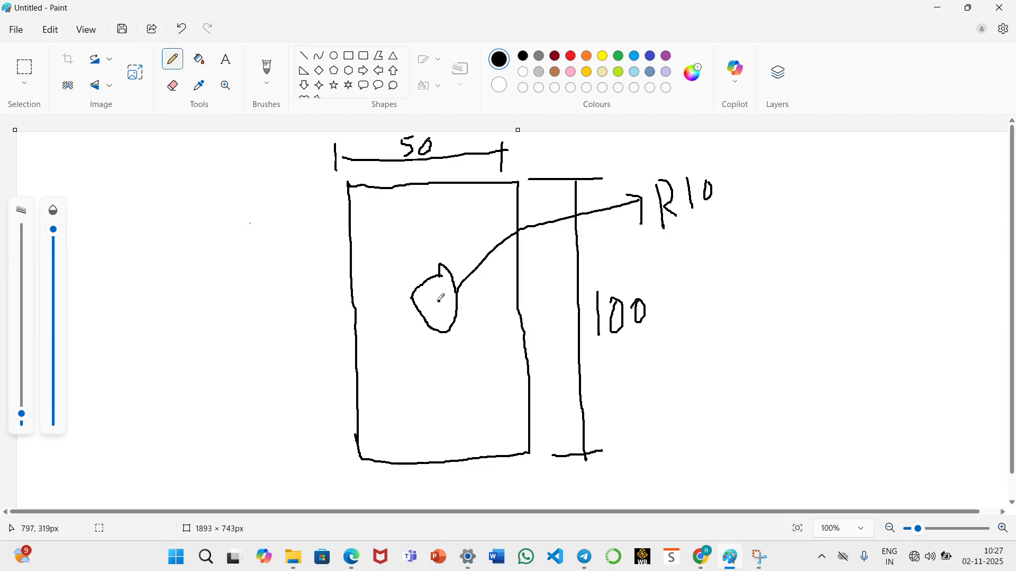
Step: Dimension the hole centre with handwritten offsets of 50 from the plate's lower edge and 25 from its left edge
{"action": "mouse_move", "coordinate": [439, 300]}
{"action": "left_mouse_down"}
{"action": "mouse_move", "coordinate": [303, 289]}
{"action": "mouse_move", "coordinate": [327, 465]}
{"action": "left_mouse_up"}
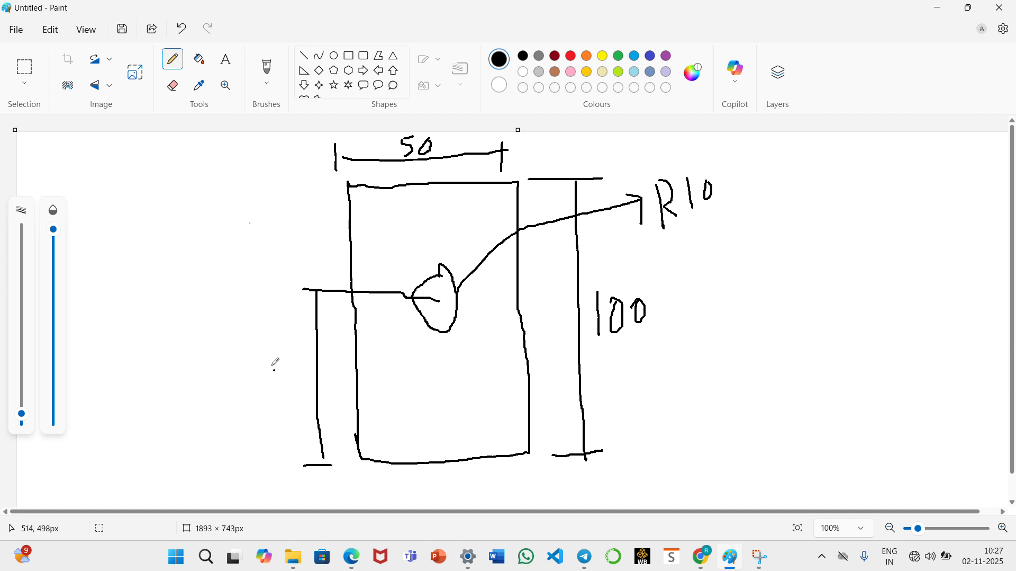
{"action": "mouse_move", "coordinate": [234, 360]}
{"action": "left_mouse_down"}
{"action": "mouse_move", "coordinate": [240, 385]}
{"action": "mouse_move", "coordinate": [271, 346]}
{"action": "mouse_move", "coordinate": [272, 362]}
{"action": "left_mouse_up"}
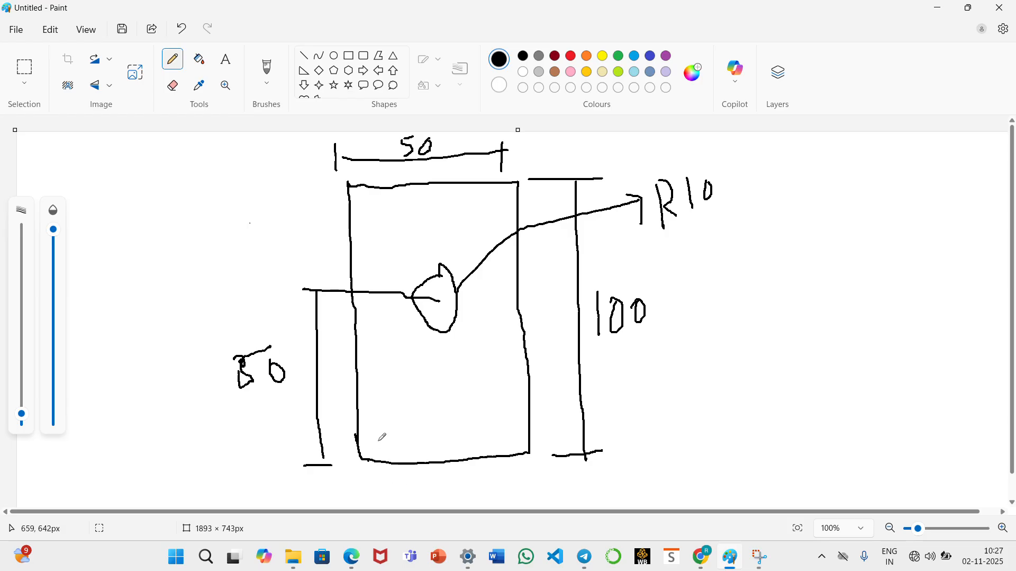
{"action": "left_click_drag", "start_coordinate": [440, 300], "coordinate": [441, 483]}
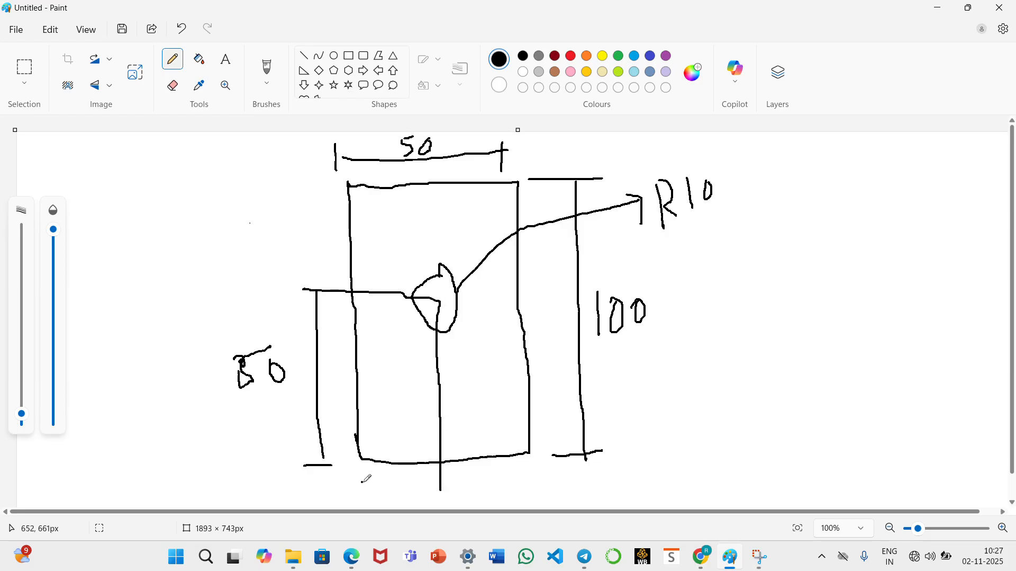
{"action": "left_click_drag", "start_coordinate": [362, 482], "coordinate": [439, 478]}
{"action": "mouse_move", "coordinate": [363, 468]}
{"action": "left_mouse_down"}
{"action": "mouse_move", "coordinate": [364, 494]}
{"action": "mouse_move", "coordinate": [407, 484]}
{"action": "left_mouse_up"}
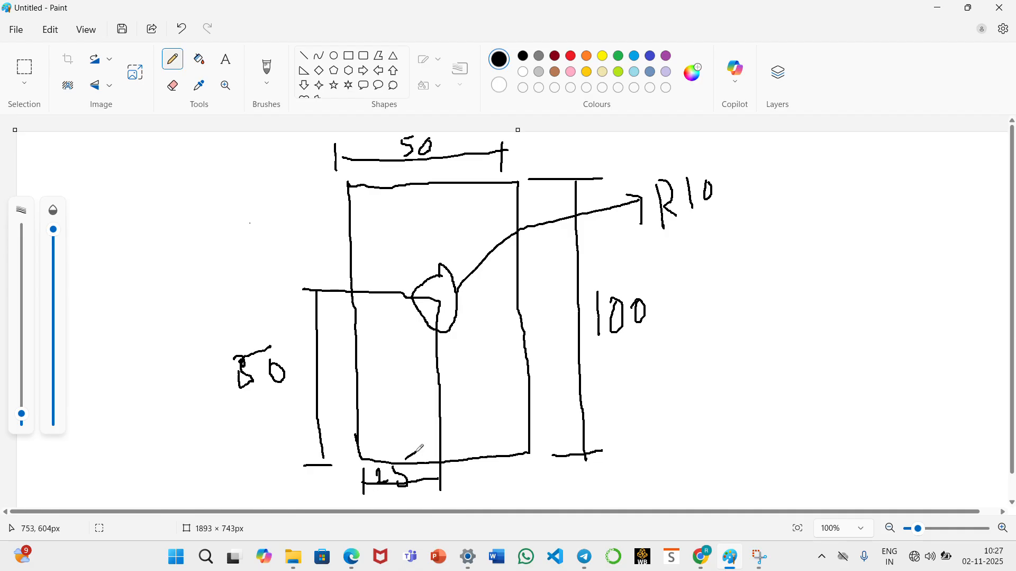
{"action": "left_click_drag", "start_coordinate": [396, 463], "coordinate": [415, 453]}
{"action": "left_click", "coordinate": [311, 215]}
Step: Write the elastic modulus E = 68 GPa beside the plate sketch
{"action": "mouse_move", "coordinate": [738, 163]}
{"action": "left_mouse_down"}
{"action": "mouse_move", "coordinate": [746, 189]}
{"action": "mouse_move", "coordinate": [754, 157]}
{"action": "mouse_move", "coordinate": [755, 175]}
{"action": "mouse_move", "coordinate": [788, 173]}
{"action": "mouse_move", "coordinate": [791, 182]}
{"action": "left_mouse_up"}
{"action": "left_click", "coordinate": [757, 216]}
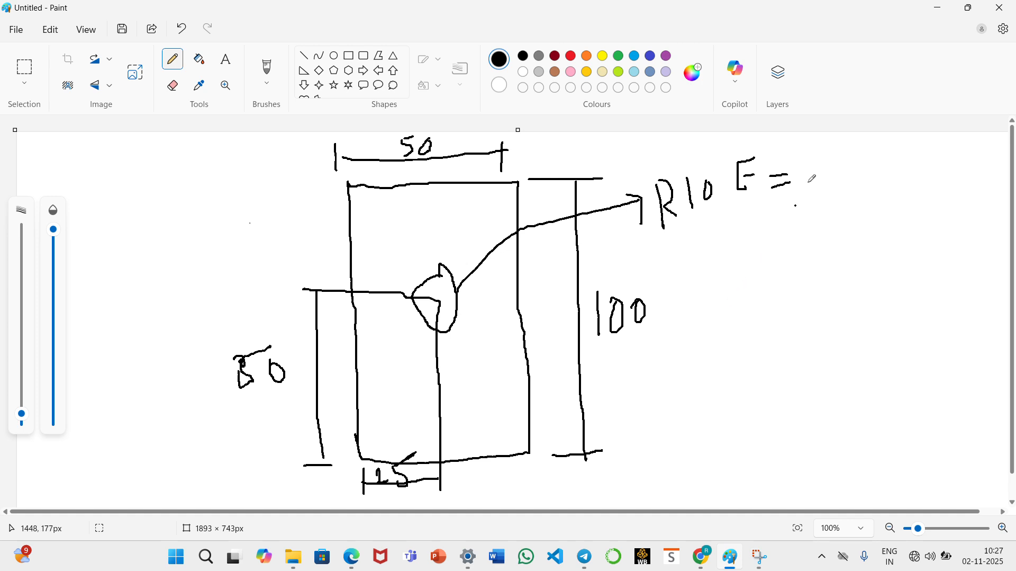
{"action": "mouse_move", "coordinate": [822, 157]}
{"action": "left_mouse_down"}
{"action": "mouse_move", "coordinate": [813, 187]}
{"action": "mouse_move", "coordinate": [846, 214]}
{"action": "mouse_move", "coordinate": [860, 165]}
{"action": "mouse_move", "coordinate": [903, 180]}
{"action": "mouse_move", "coordinate": [899, 192]}
{"action": "left_mouse_up"}
{"action": "left_click", "coordinate": [866, 172]}
{"action": "mouse_move", "coordinate": [914, 152]}
{"action": "left_mouse_down"}
{"action": "mouse_move", "coordinate": [913, 183]}
{"action": "mouse_move", "coordinate": [922, 156]}
{"action": "mouse_move", "coordinate": [908, 175]}
{"action": "mouse_move", "coordinate": [938, 178]}
{"action": "left_mouse_up"}
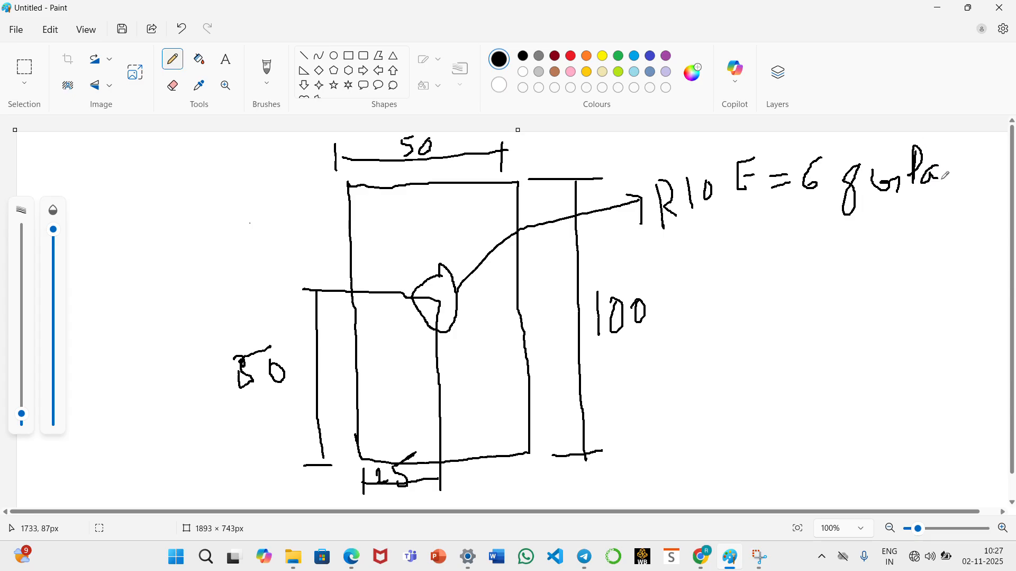
Step: Write the density ρ = 2698.9 kg/m³ below the elastic modulus
{"action": "left_click", "coordinate": [709, 274]}
{"action": "left_click_drag", "start_coordinate": [747, 214], "coordinate": [753, 285]}
{"action": "mouse_move", "coordinate": [749, 216]}
{"action": "left_mouse_down"}
{"action": "mouse_move", "coordinate": [748, 238]}
{"action": "mouse_move", "coordinate": [780, 256]}
{"action": "mouse_move", "coordinate": [782, 272]}
{"action": "mouse_move", "coordinate": [806, 276]}
{"action": "left_mouse_up"}
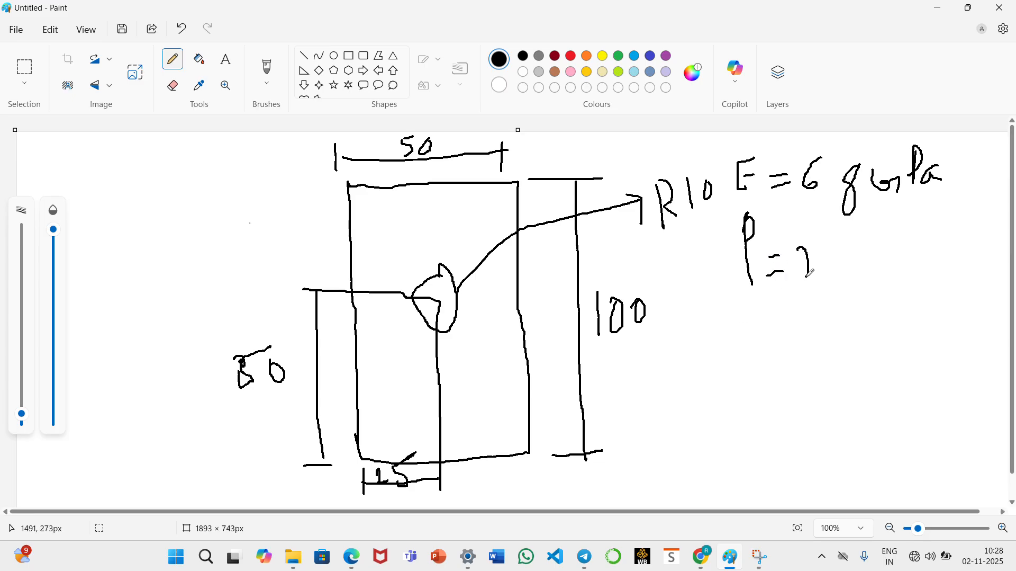
{"action": "mouse_move", "coordinate": [836, 245]}
{"action": "left_mouse_down"}
{"action": "mouse_move", "coordinate": [835, 283]}
{"action": "mouse_move", "coordinate": [838, 274]}
{"action": "left_mouse_up"}
{"action": "mouse_move", "coordinate": [869, 245]}
{"action": "left_mouse_down"}
{"action": "mouse_move", "coordinate": [876, 306]}
{"action": "mouse_move", "coordinate": [906, 273]}
{"action": "mouse_move", "coordinate": [892, 255]}
{"action": "mouse_move", "coordinate": [910, 248]}
{"action": "mouse_move", "coordinate": [927, 289]}
{"action": "mouse_move", "coordinate": [912, 277]}
{"action": "mouse_move", "coordinate": [957, 244]}
{"action": "mouse_move", "coordinate": [948, 254]}
{"action": "mouse_move", "coordinate": [961, 303]}
{"action": "left_mouse_up"}
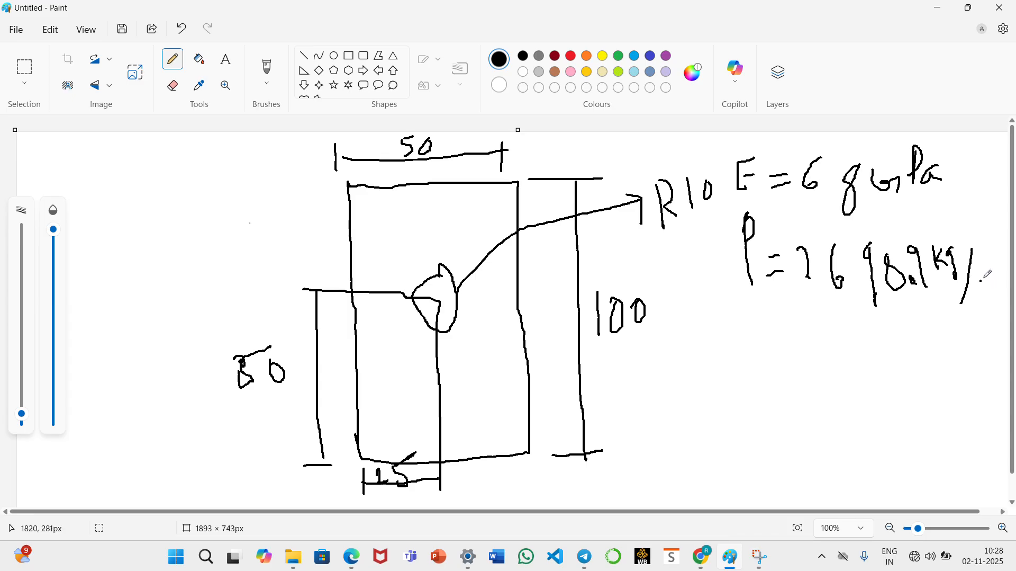
{"action": "mouse_move", "coordinate": [980, 280]}
{"action": "left_mouse_down"}
{"action": "mouse_move", "coordinate": [1002, 255]}
{"action": "mouse_move", "coordinate": [1003, 273]}
{"action": "mouse_move", "coordinate": [1001, 242]}
{"action": "mouse_move", "coordinate": [996, 256]}
{"action": "left_mouse_up"}
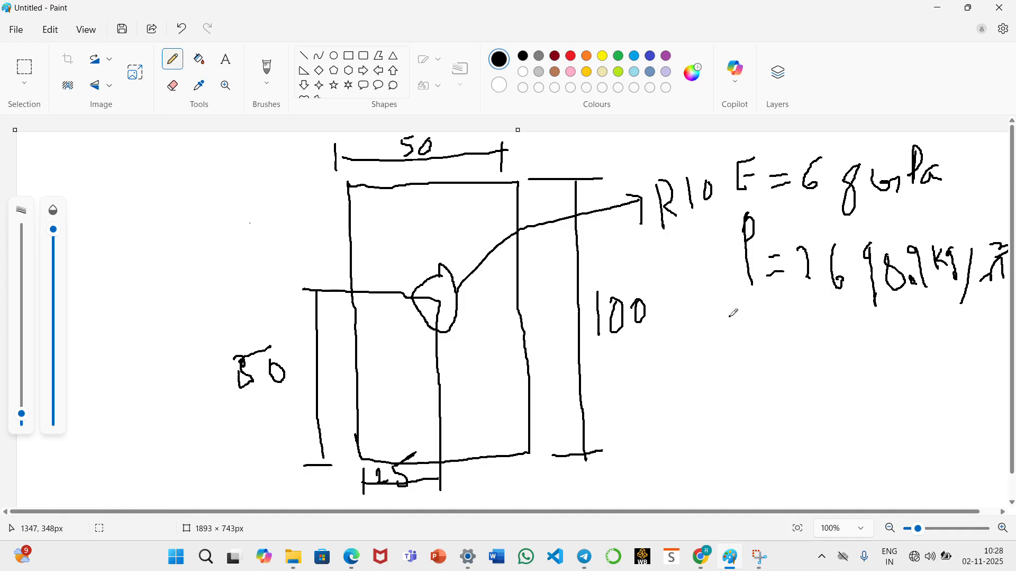
Step: Write the Poisson's ratio ν = 0.3 below the density
{"action": "mouse_move", "coordinate": [726, 336]}
{"action": "left_mouse_down"}
{"action": "mouse_move", "coordinate": [751, 342]}
{"action": "mouse_move", "coordinate": [750, 319]}
{"action": "left_mouse_up"}
{"action": "mouse_move", "coordinate": [779, 353]}
{"action": "left_mouse_down"}
{"action": "mouse_move", "coordinate": [803, 349]}
{"action": "mouse_move", "coordinate": [805, 365]}
{"action": "left_mouse_up"}
{"action": "left_click", "coordinate": [782, 376]}
{"action": "mouse_move", "coordinate": [847, 334]}
{"action": "left_mouse_down"}
{"action": "mouse_move", "coordinate": [837, 344]}
{"action": "mouse_move", "coordinate": [879, 360]}
{"action": "mouse_move", "coordinate": [889, 379]}
{"action": "left_mouse_up"}
{"action": "left_click", "coordinate": [862, 361]}
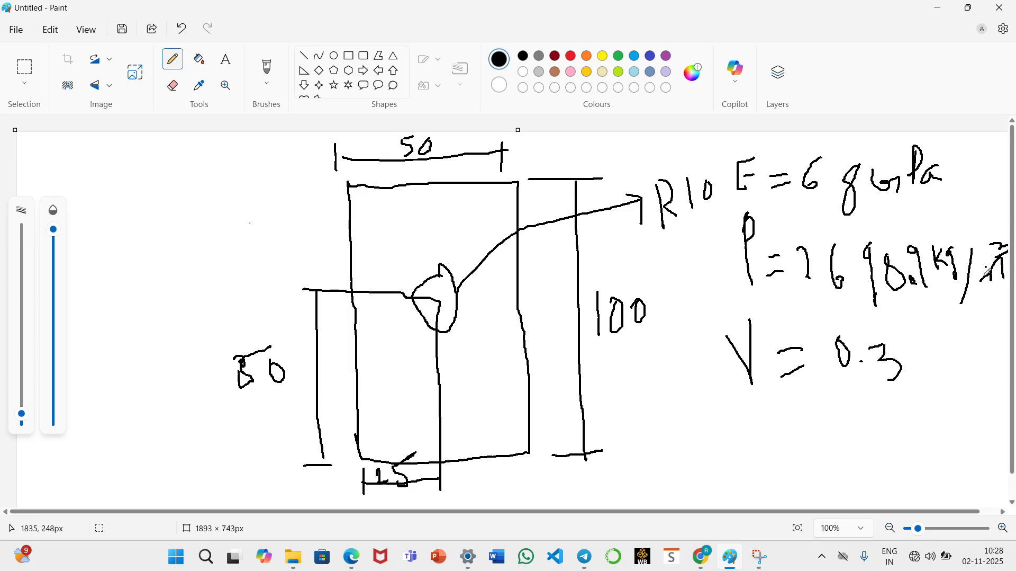
Step: Add the unit m to the sketch's 100 height label and a mark below the R10 label
{"action": "left_click", "coordinate": [933, 201]}
{"action": "left_click_drag", "start_coordinate": [649, 304], "coordinate": [673, 331]}
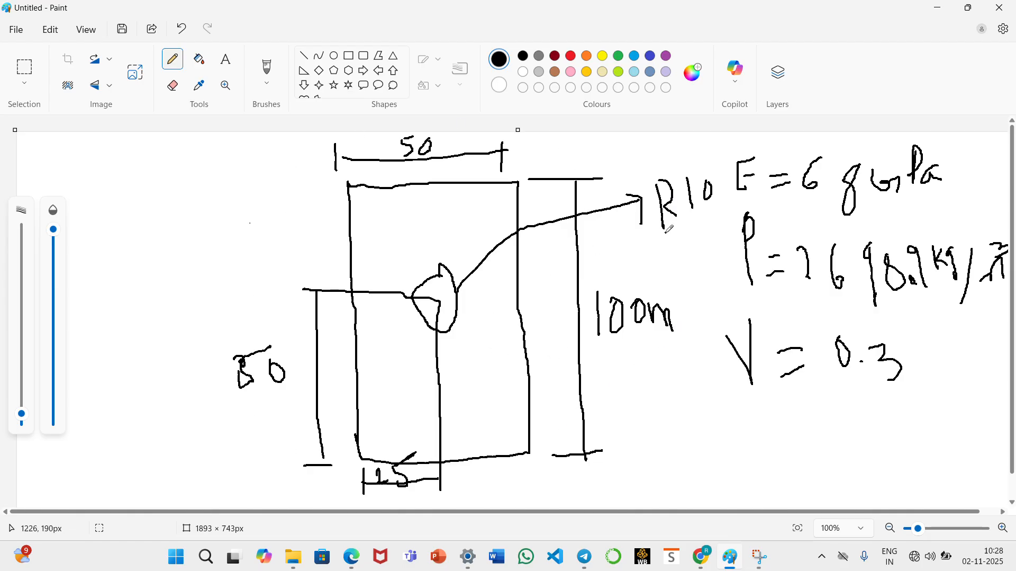
{"action": "left_click_drag", "start_coordinate": [667, 231], "coordinate": [686, 226]}
Step: Switch to Abaqus/CAE and create a new model database with a Standard/Explicit model
{"action": "left_click", "coordinate": [939, 7]}
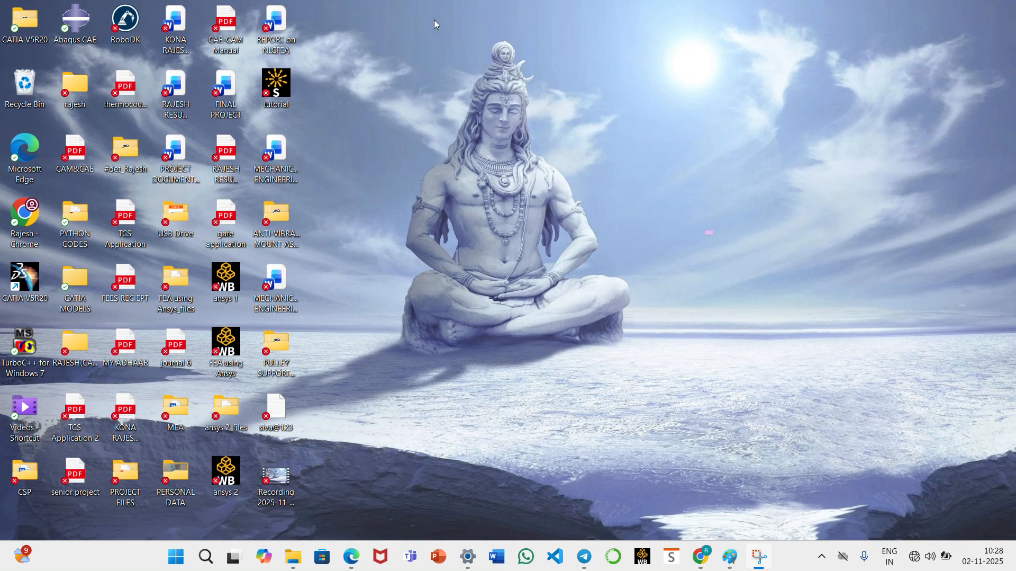
{"action": "double_click", "coordinate": [77, 24]}
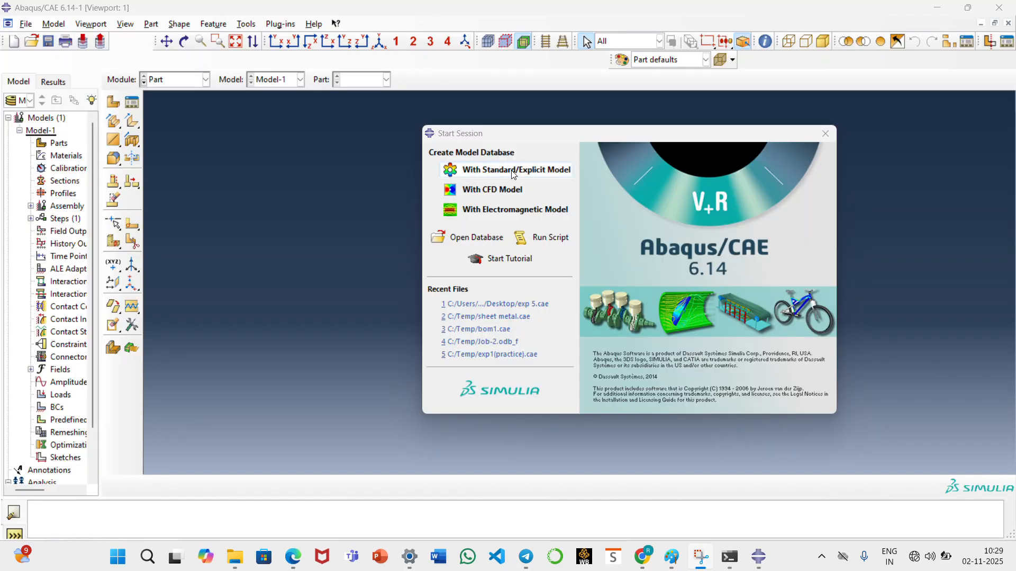
{"action": "left_click", "coordinate": [513, 170]}
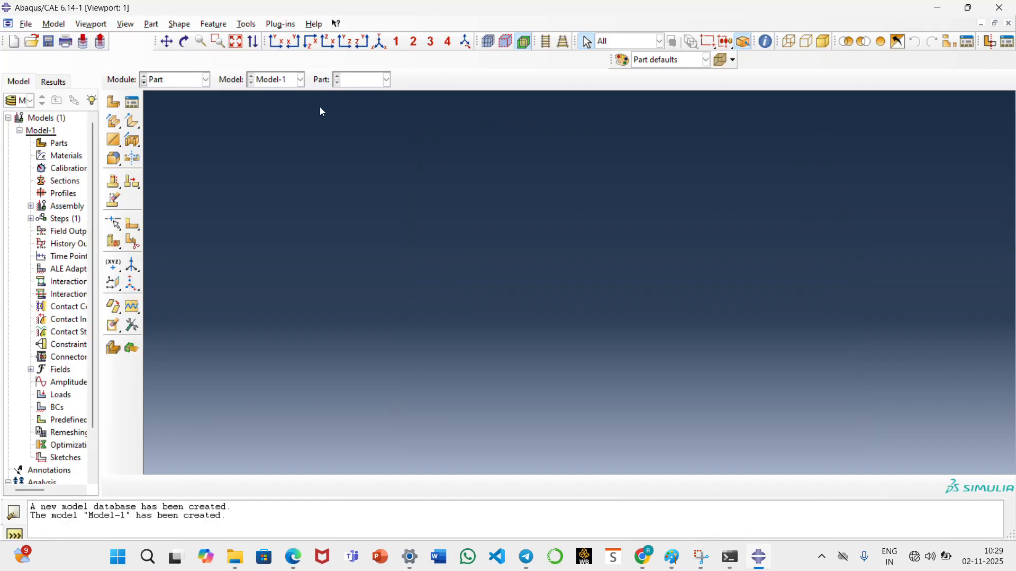
Step: Start a 3D deformable solid extrusion part named Part-1 with an approximate size of 200
{"action": "left_click", "coordinate": [182, 85]}
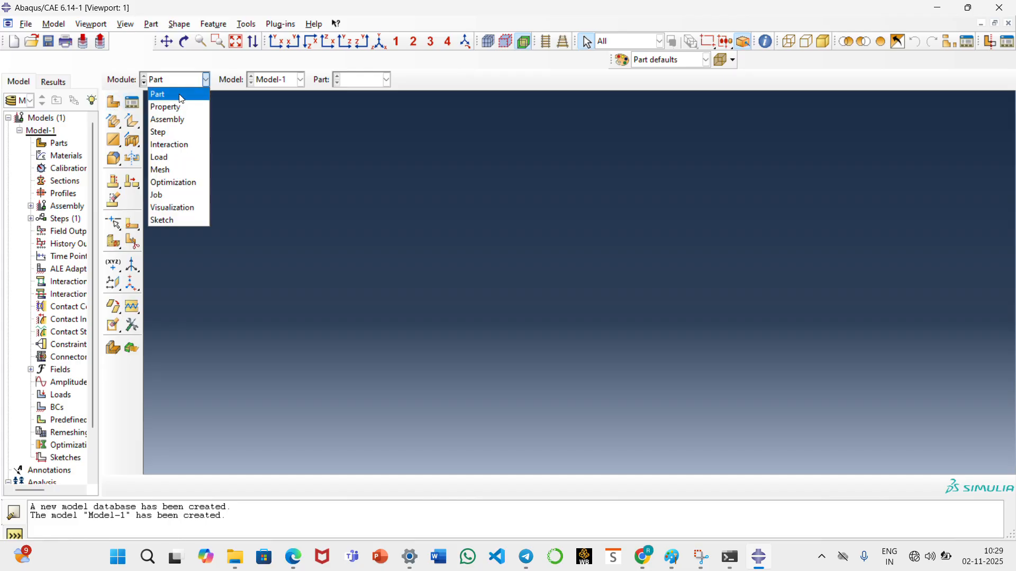
{"action": "left_click", "coordinate": [182, 99]}
{"action": "left_click", "coordinate": [113, 101]}
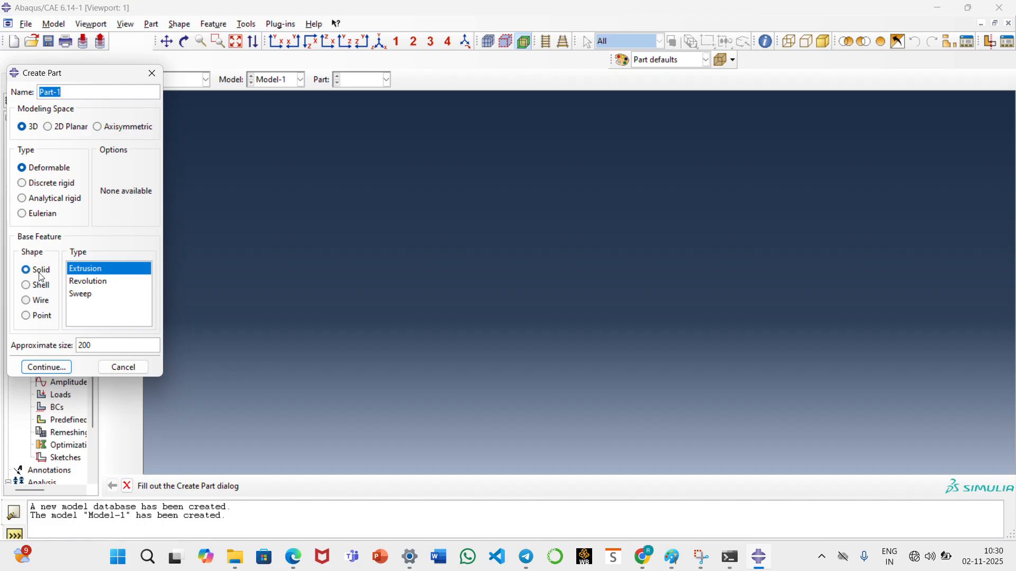
{"action": "left_click", "coordinate": [47, 367]}
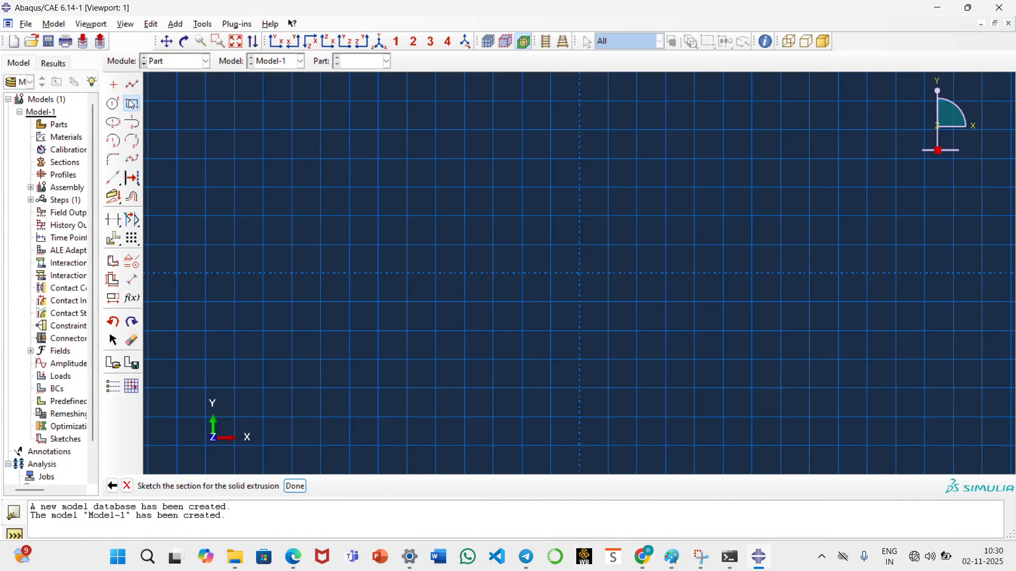
Step: Sketch a rectangle about 51 high around the origin and a circle centred on the origin inside it
{"action": "left_click", "coordinate": [435, 130]}
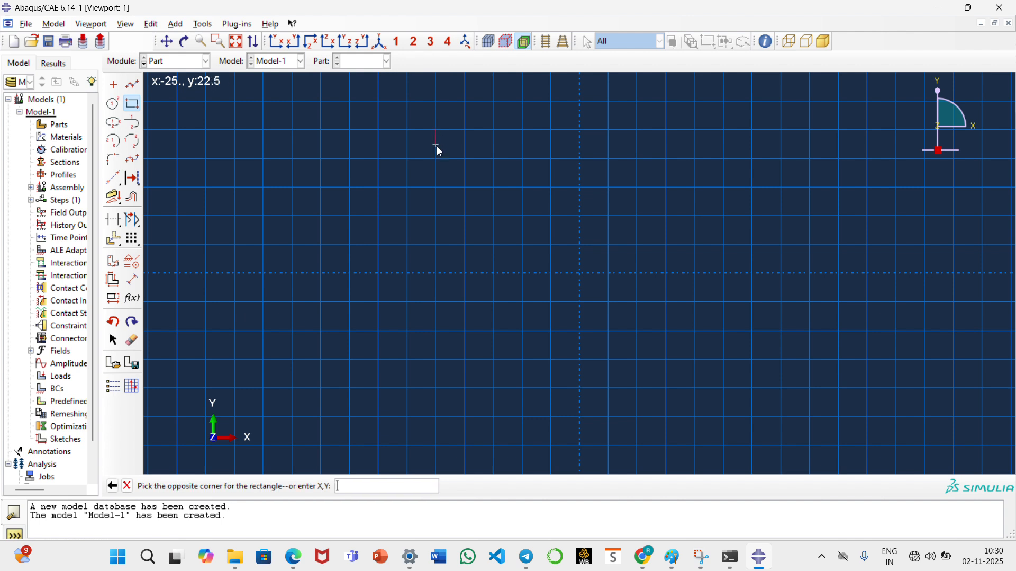
{"action": "left_click", "coordinate": [712, 424]}
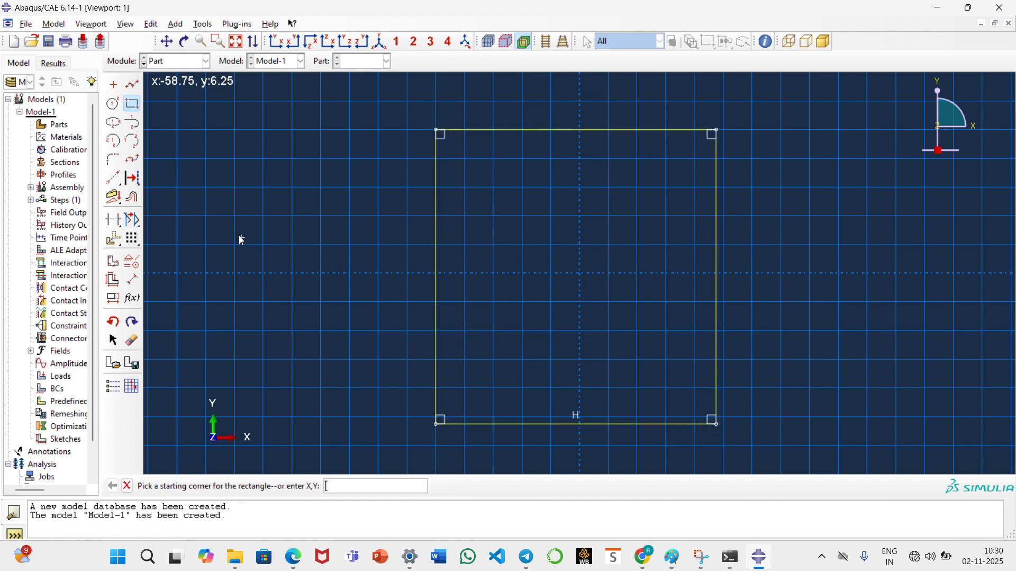
{"action": "left_click", "coordinate": [113, 104]}
{"action": "left_click", "coordinate": [580, 274]}
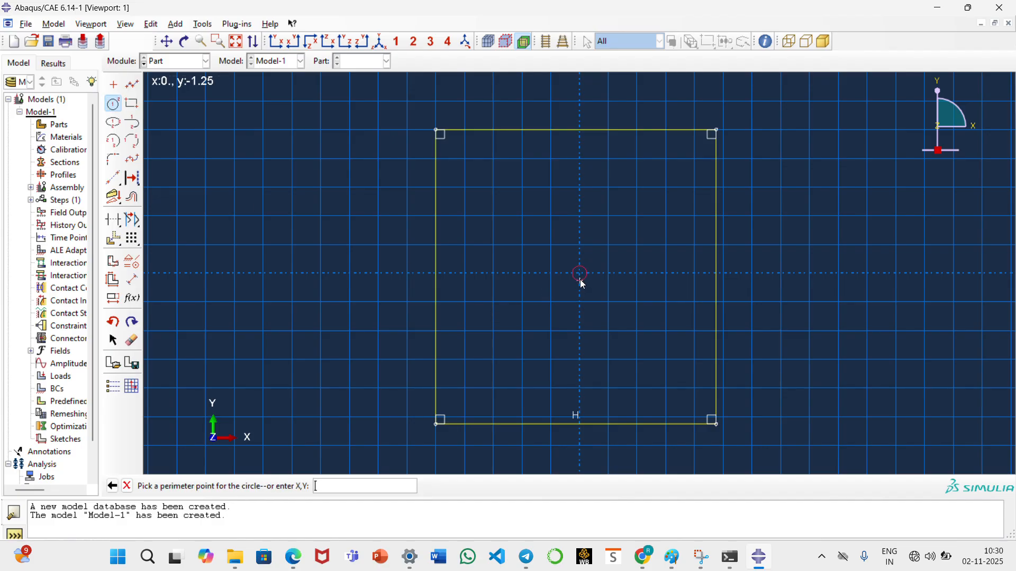
{"action": "left_click", "coordinate": [602, 310]}
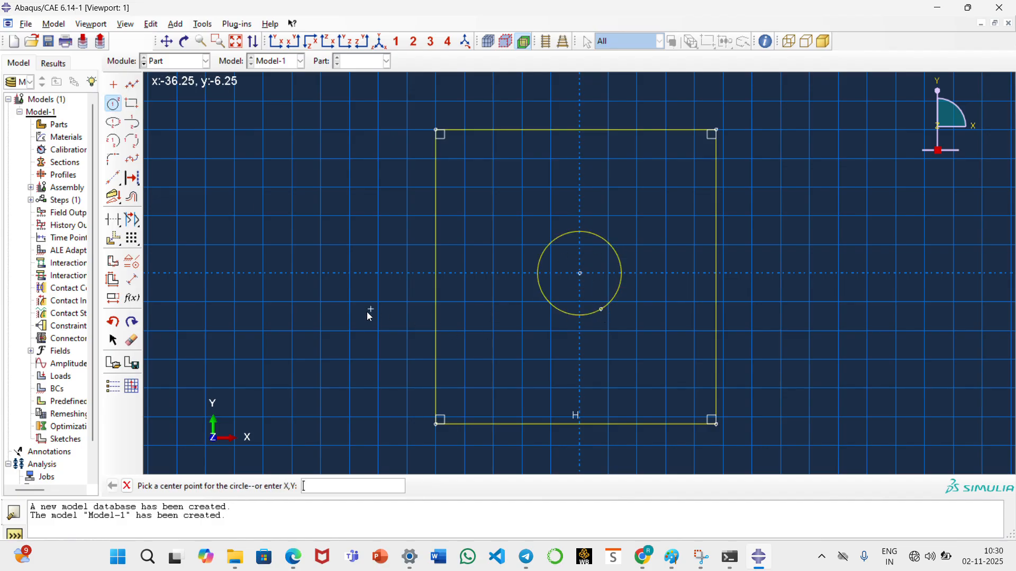
Step: Dimension the distance between the rectangle's upper and lower edges and set it to 100
{"action": "left_click", "coordinate": [131, 279]}
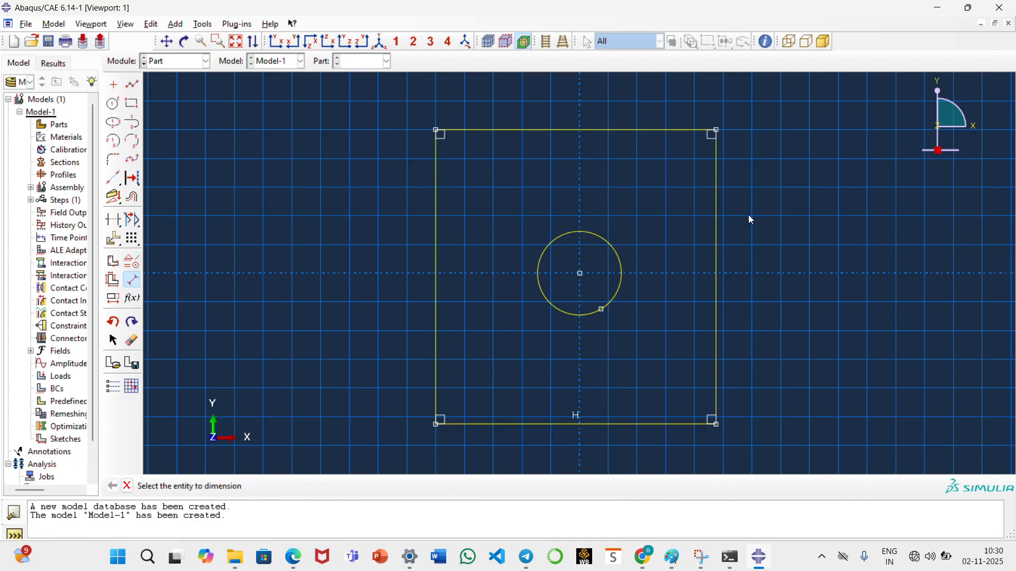
{"action": "left_click", "coordinate": [641, 132]}
{"action": "left_click", "coordinate": [682, 425]}
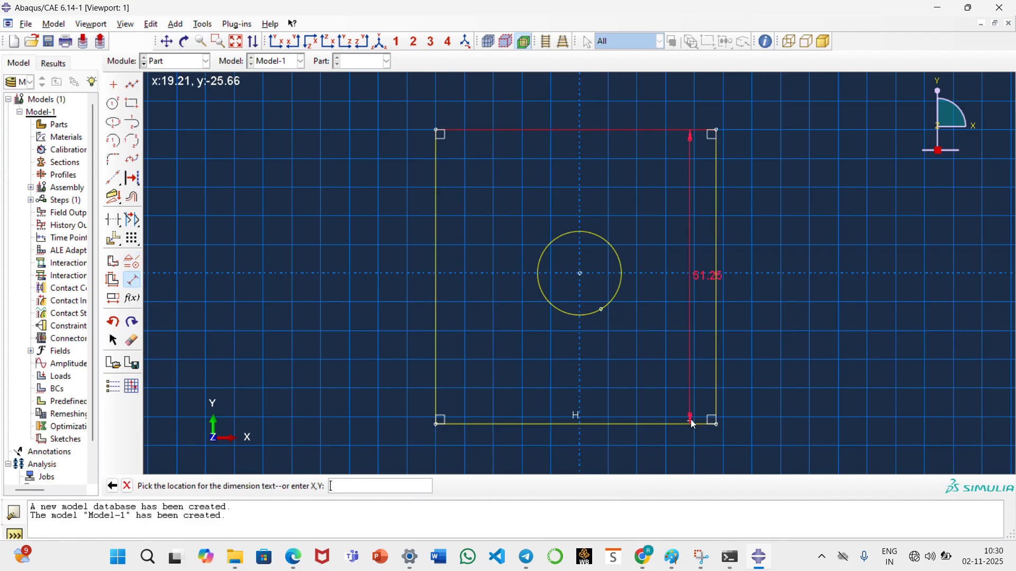
{"action": "left_click", "coordinate": [776, 331]}
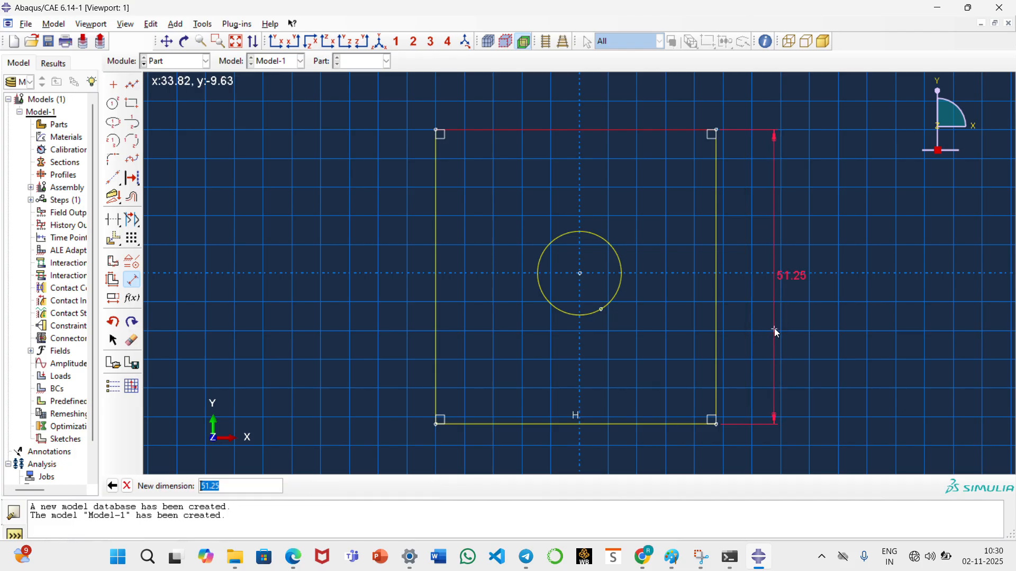
{"action": "type", "text": "100"}
{"action": "key", "text": "Return"}
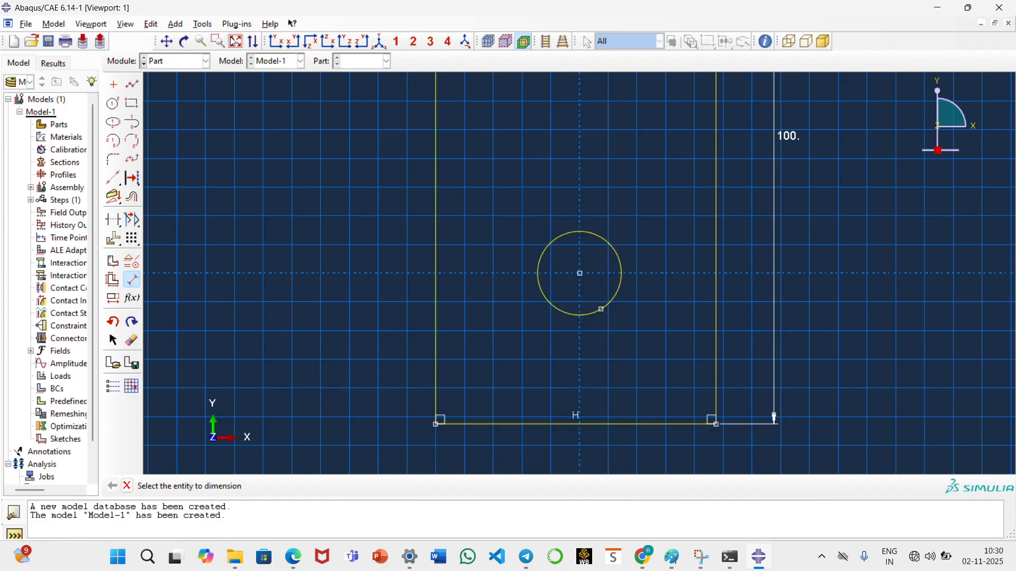
Step: Dimension the distance between the rectangle's left and right edges and set it to 50
{"action": "left_click", "coordinate": [236, 41]}
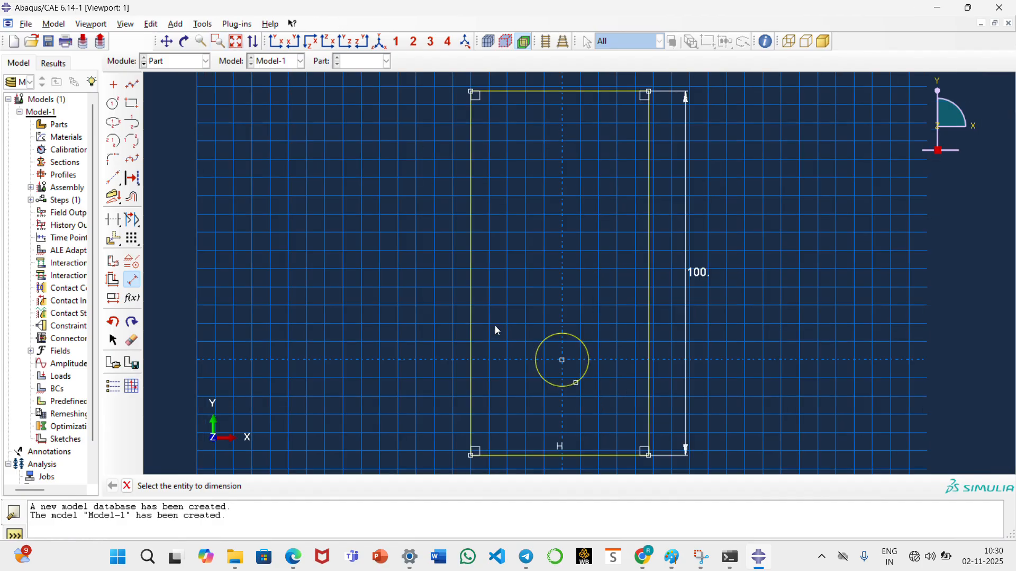
{"action": "left_click", "coordinate": [474, 306]}
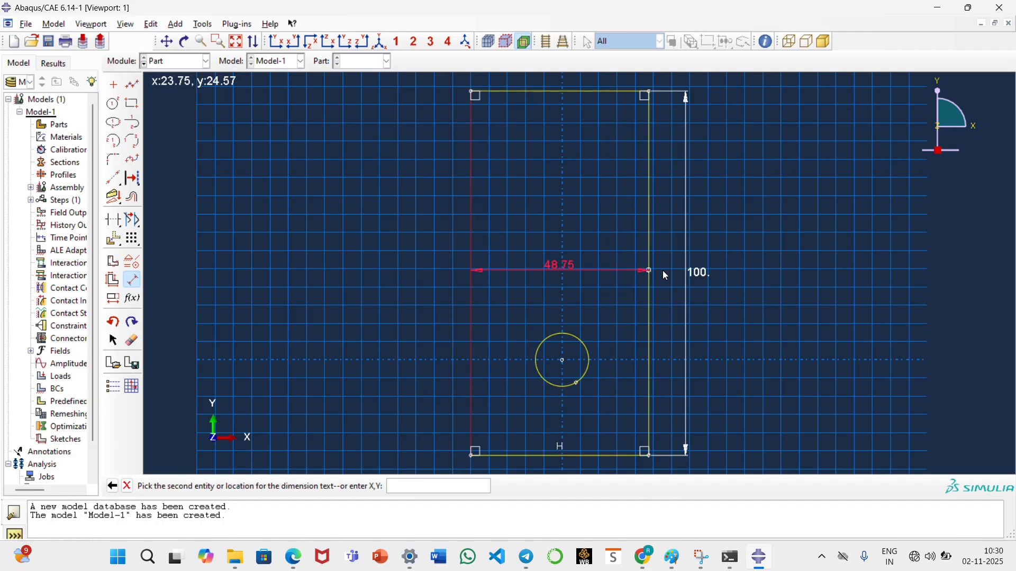
{"action": "left_click", "coordinate": [650, 288]}
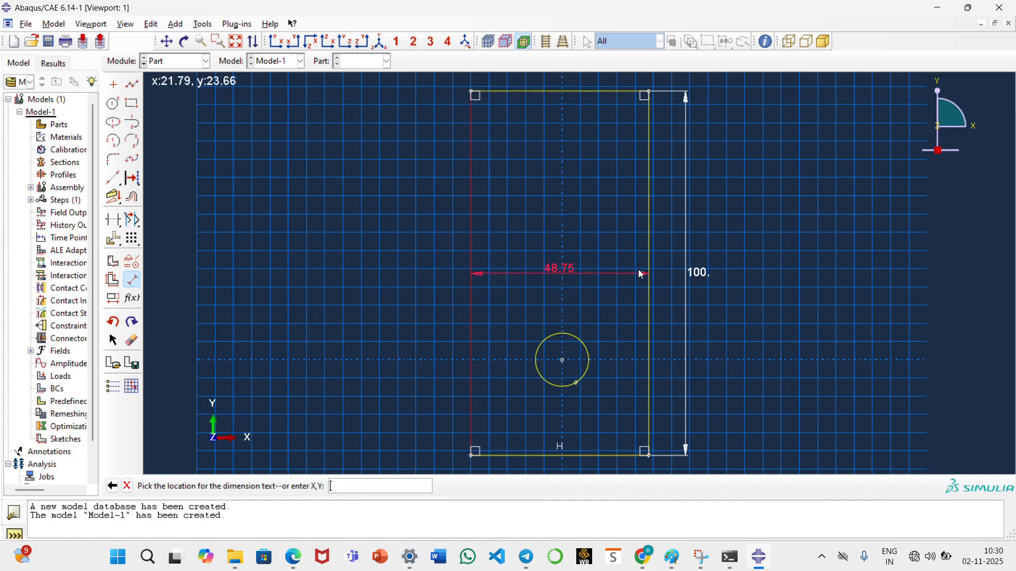
{"action": "left_click", "coordinate": [589, 221]}
{"action": "type", "text": "50"}
{"action": "key", "text": "Return"}
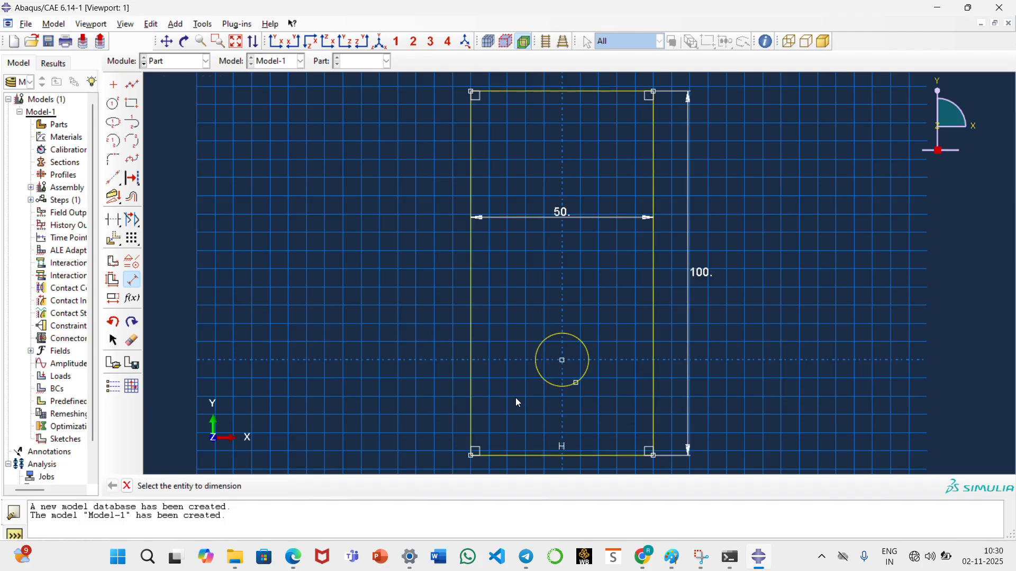
Step: Dimension the vertical distance from the circle's centre to the rectangle's lower edge and set it to 50
{"action": "left_click", "coordinate": [565, 363]}
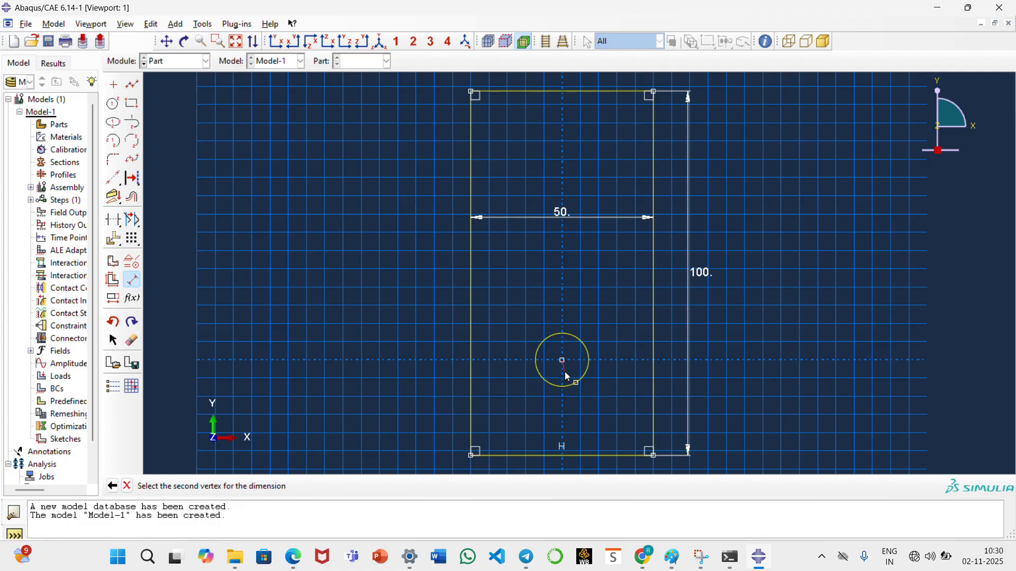
{"action": "left_click", "coordinate": [565, 456]}
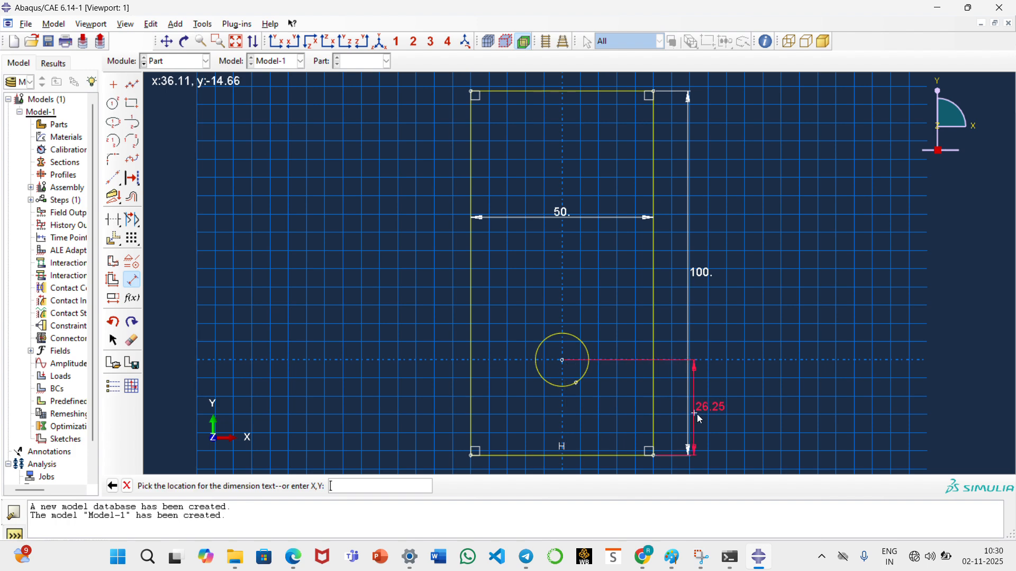
{"action": "left_click", "coordinate": [730, 408]}
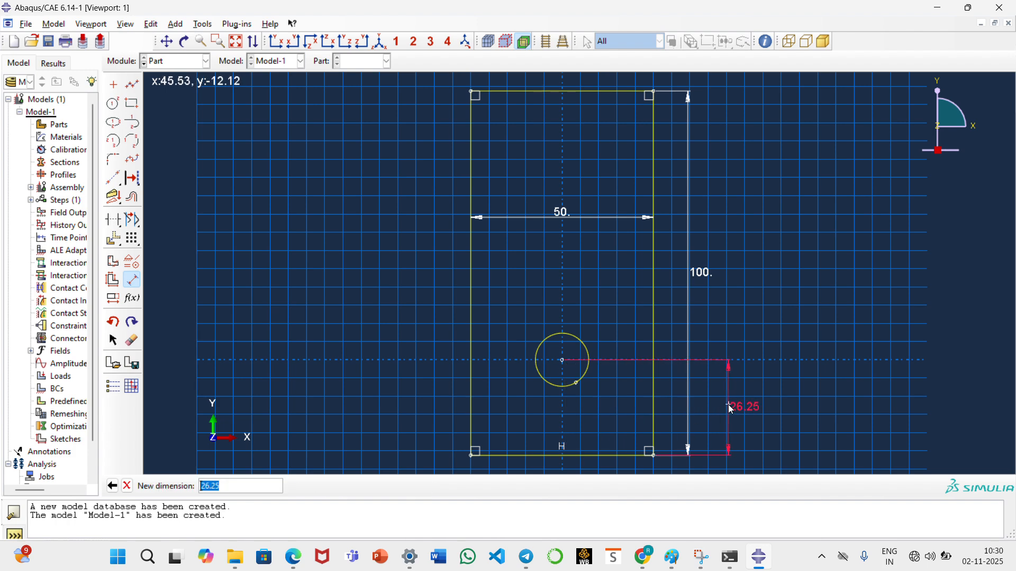
{"action": "type", "text": "50"}
{"action": "key", "text": "Return"}
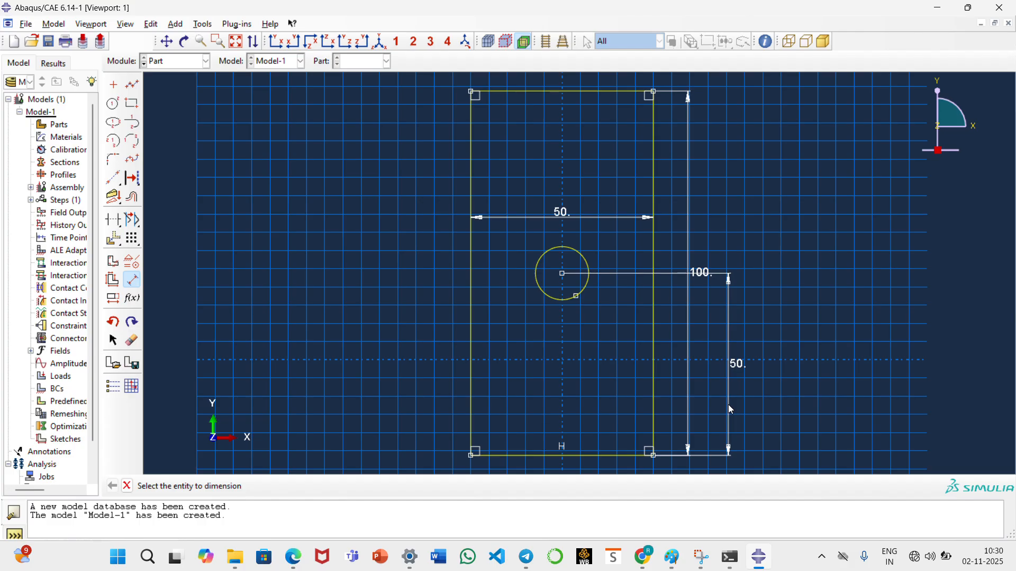
Step: Dimension the horizontal distance from the circle's centre to the rectangle's left edge and set it to 25
{"action": "left_click", "coordinate": [563, 273]}
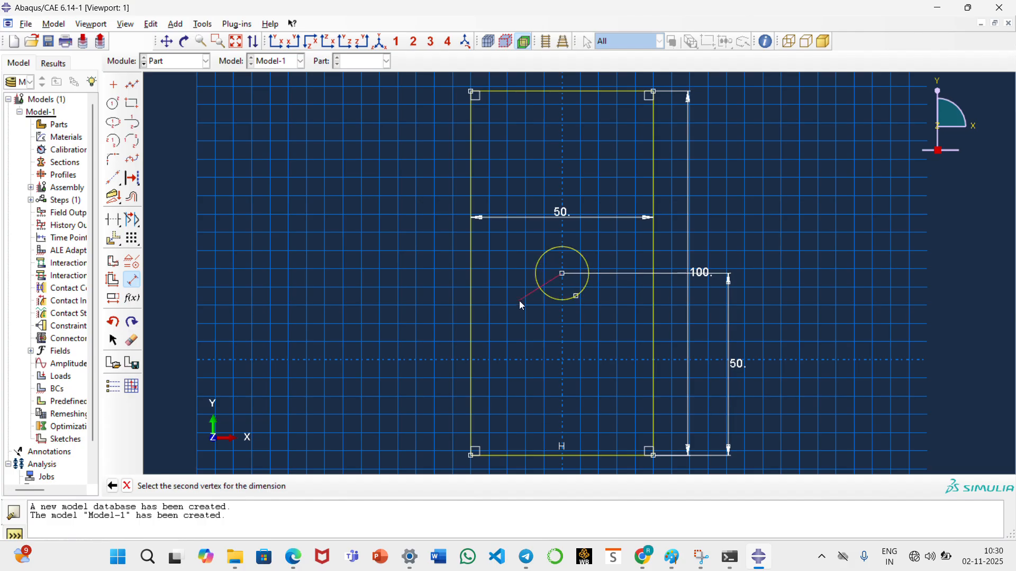
{"action": "left_click", "coordinate": [472, 330]}
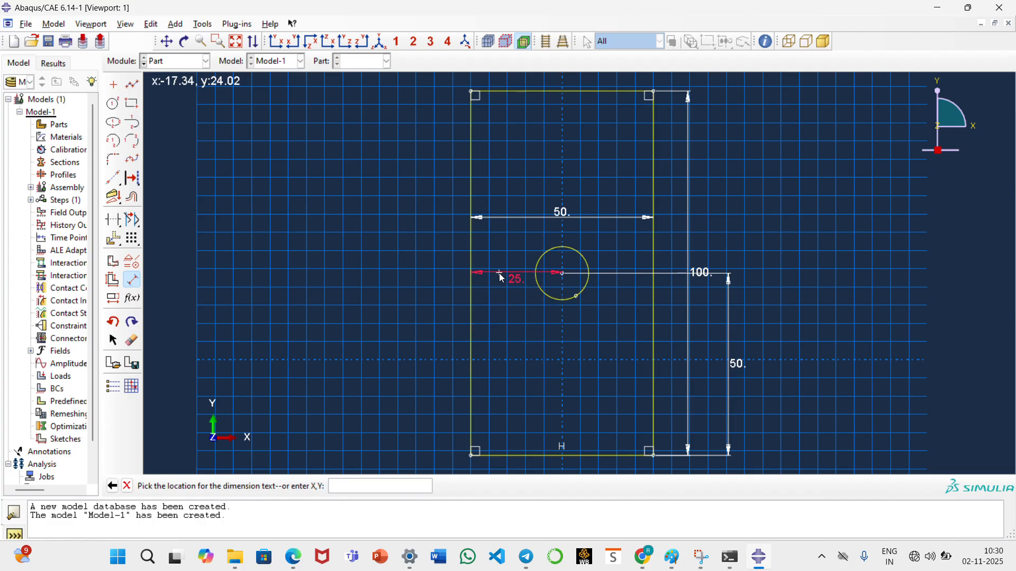
{"action": "left_click", "coordinate": [437, 280]}
{"action": "type", "text": "20"}
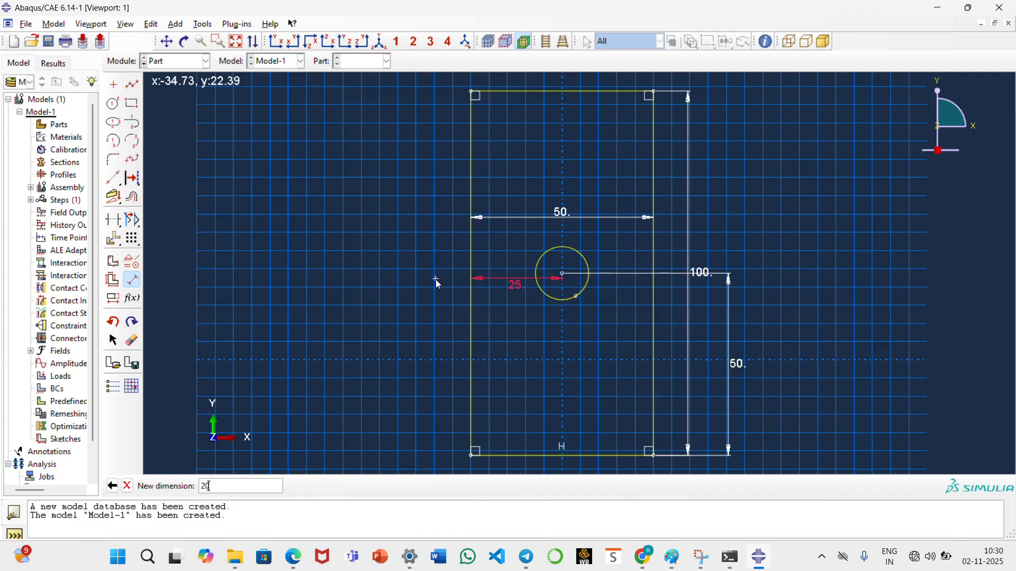
{"action": "key", "text": "Return"}
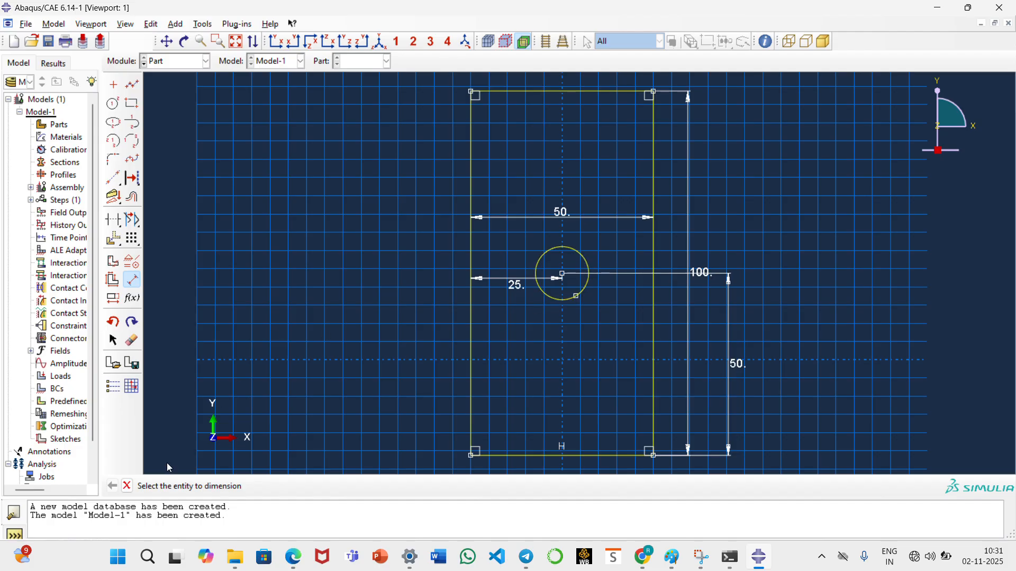
Step: Finish the sketch and extrude the plate profile with its hole to a depth of 1
{"action": "left_click", "coordinate": [128, 485]}
{"action": "left_click", "coordinate": [295, 485]}
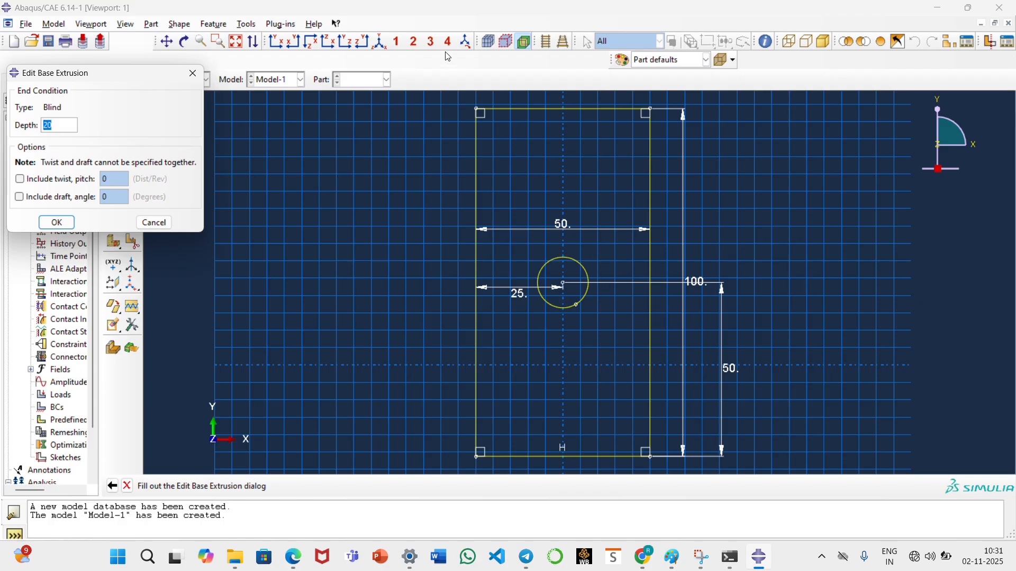
{"action": "left_click", "coordinate": [437, 26]}
{"action": "left_click_drag", "start_coordinate": [60, 126], "coordinate": [41, 129]}
{"action": "type", "text": "1"}
{"action": "left_click", "coordinate": [55, 219]}
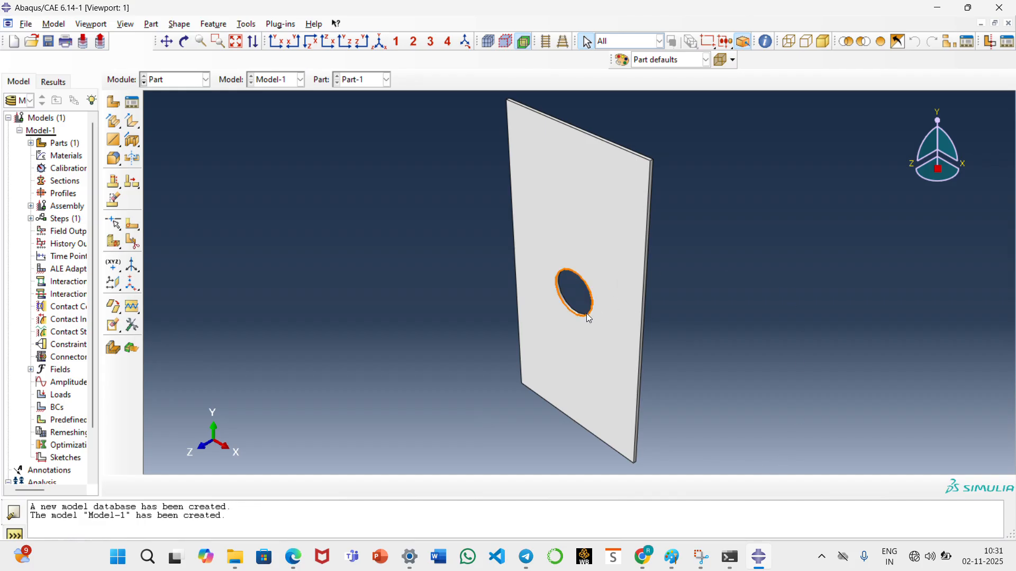
Step: Switch to the Property module and create a material with a uniform mass density of 2698.9, consulting the Paint sketch for the value
{"action": "left_click", "coordinate": [179, 79]}
{"action": "left_click", "coordinate": [177, 110]}
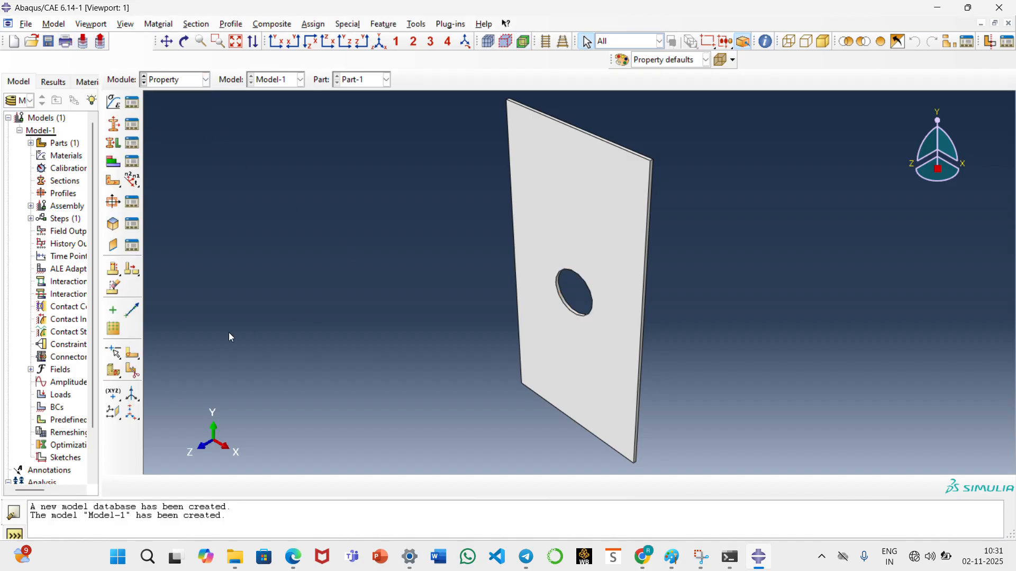
{"action": "left_click", "coordinate": [112, 103]}
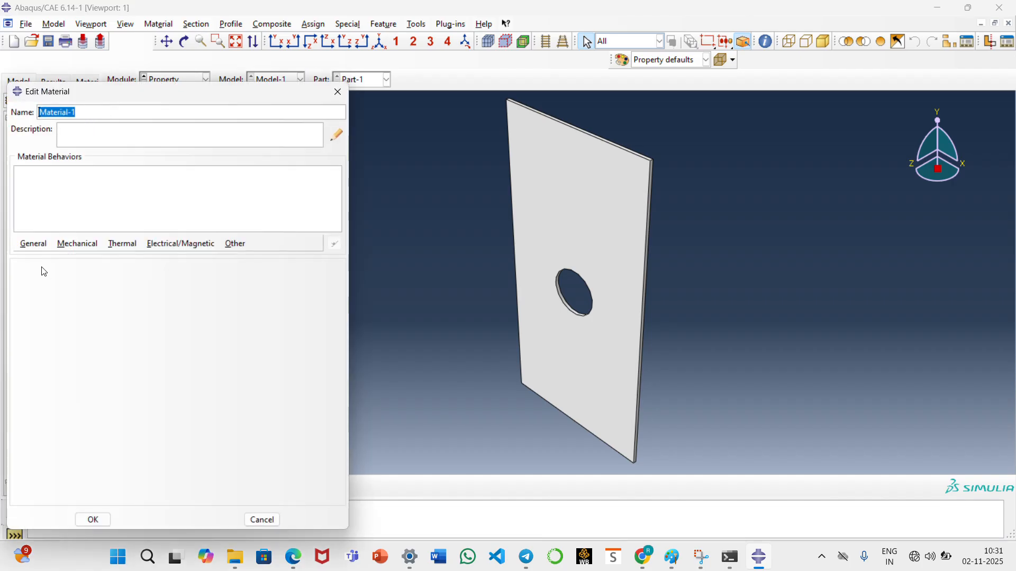
{"action": "left_click", "coordinate": [35, 244]}
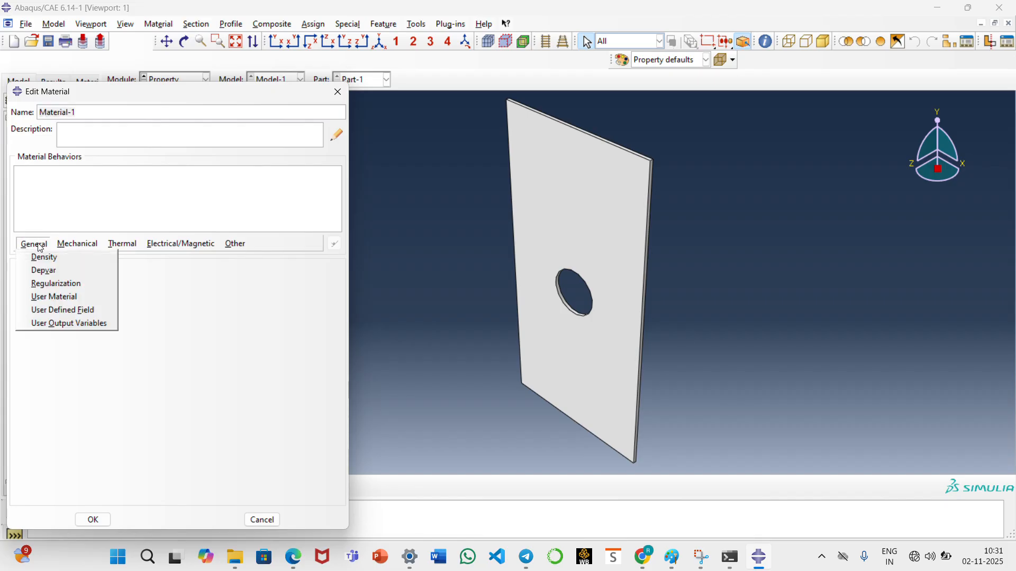
{"action": "left_click", "coordinate": [44, 256]}
{"action": "left_click", "coordinate": [79, 373]}
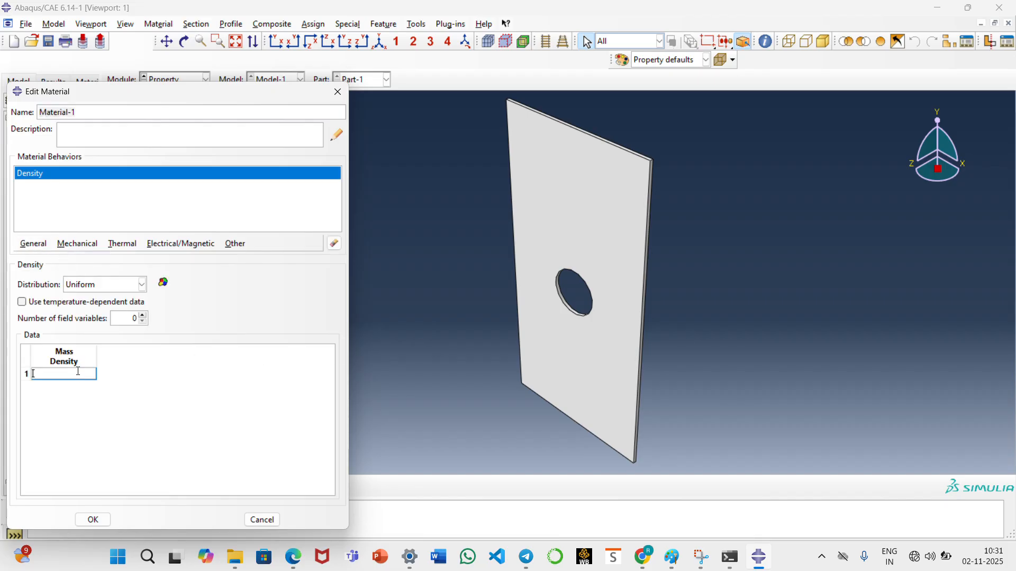
{"action": "left_click", "coordinate": [672, 556]}
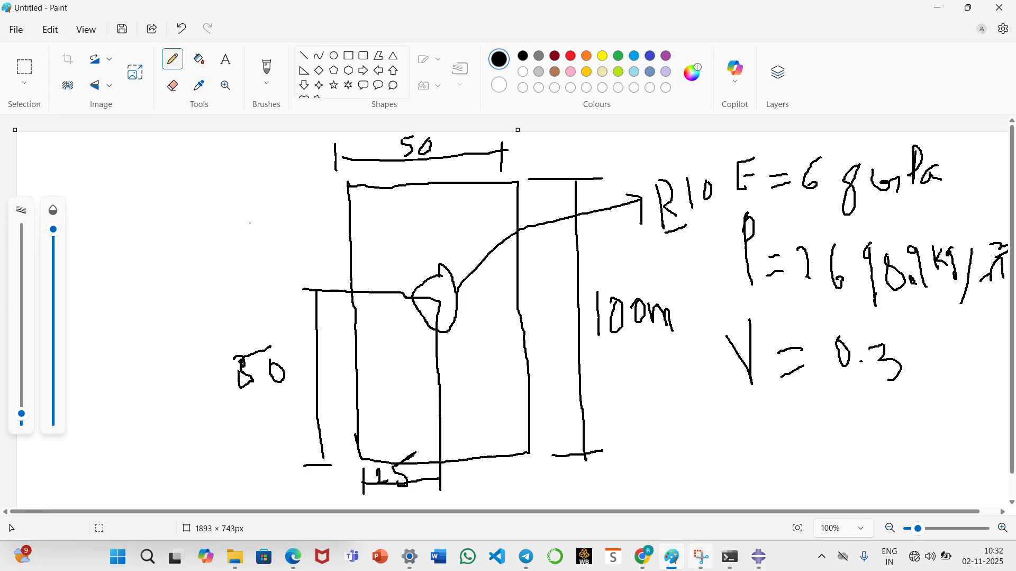
{"action": "mouse_move", "coordinate": [732, 568]}
{"action": "left_click", "coordinate": [759, 556]}
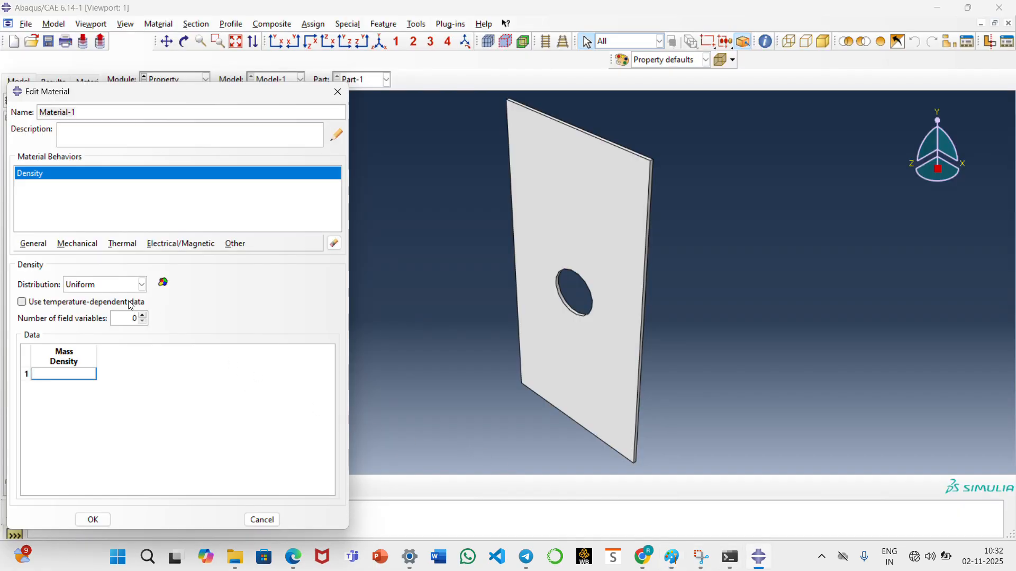
{"action": "type", "text": "2698.9"}
Step: Add isotropic elasticity with Young's modulus 68e11 and Poisson's ratio 0.3, consulting the Paint sketch, and save the material
{"action": "left_click", "coordinate": [79, 244]}
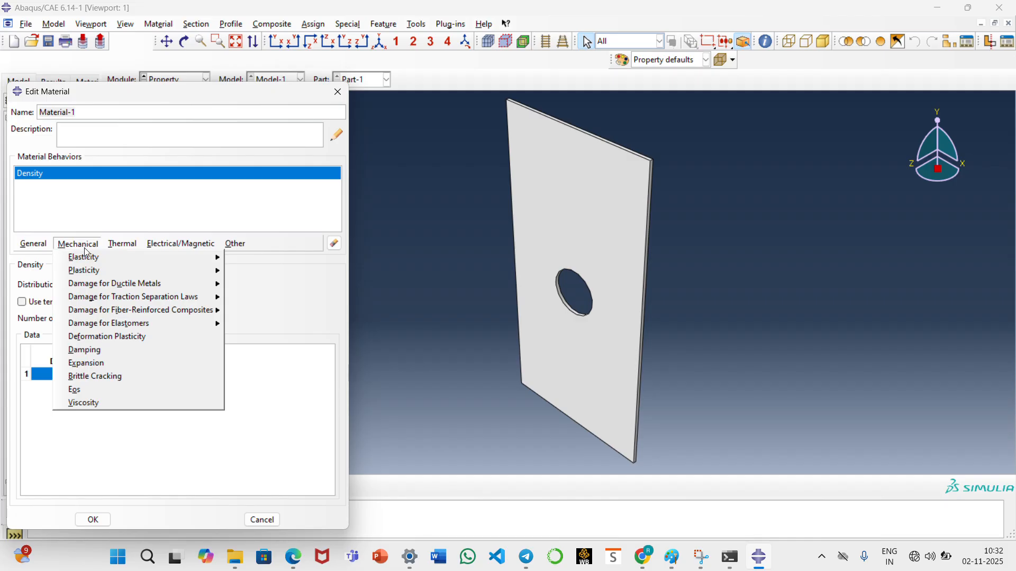
{"action": "left_click", "coordinate": [246, 258]}
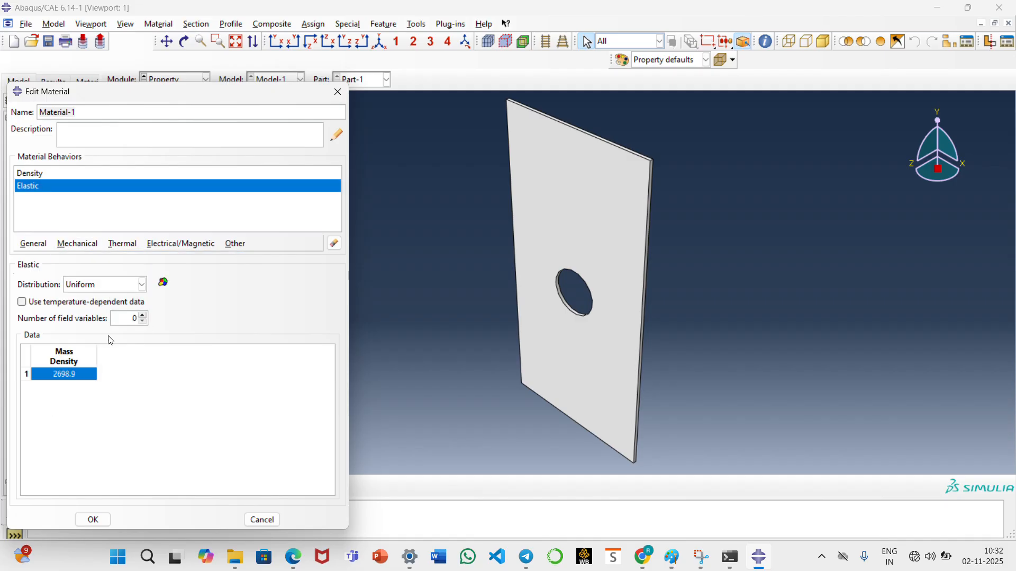
{"action": "left_click", "coordinate": [68, 423]}
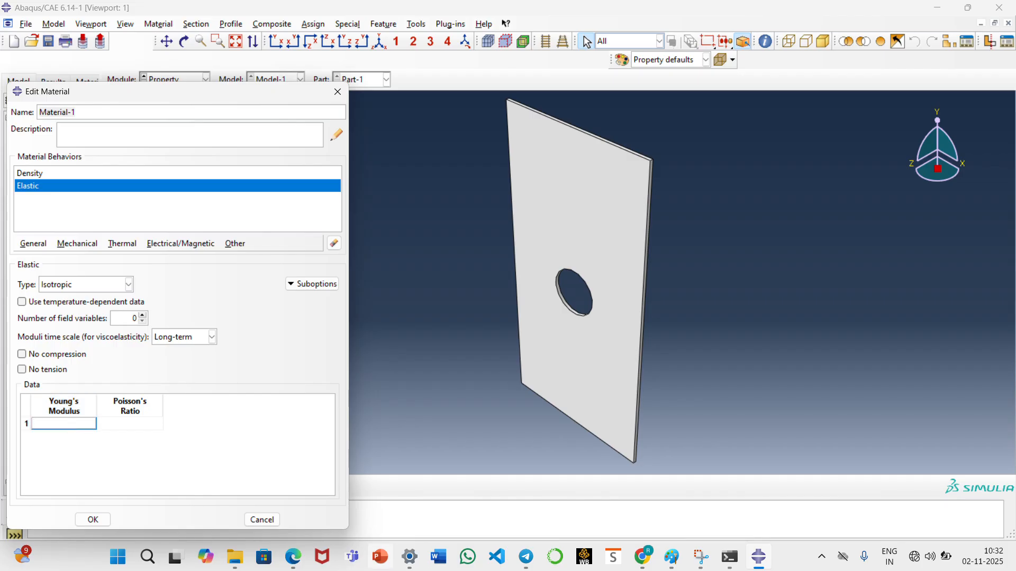
{"action": "left_click", "coordinate": [674, 559]}
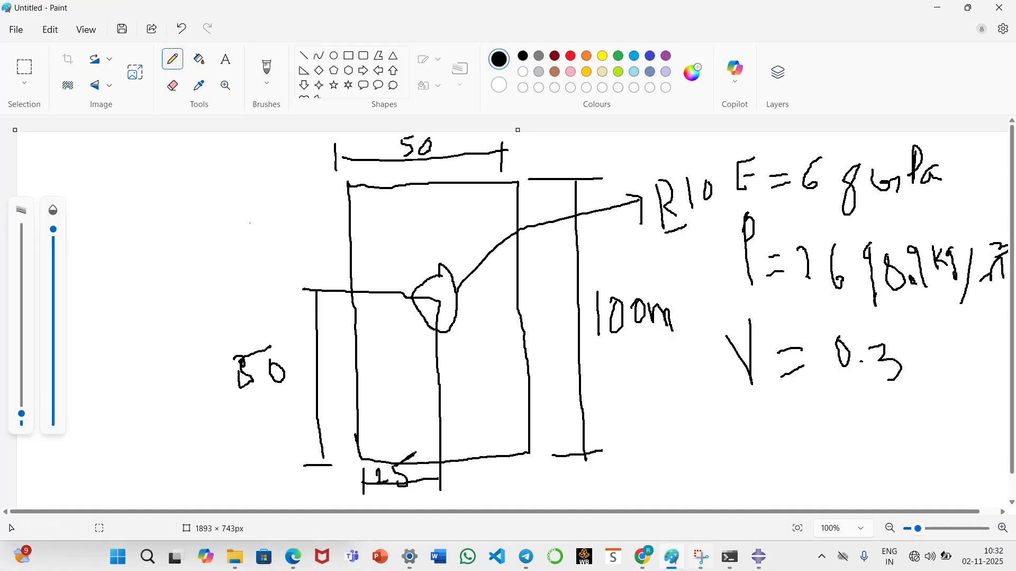
{"action": "mouse_move", "coordinate": [676, 567]}
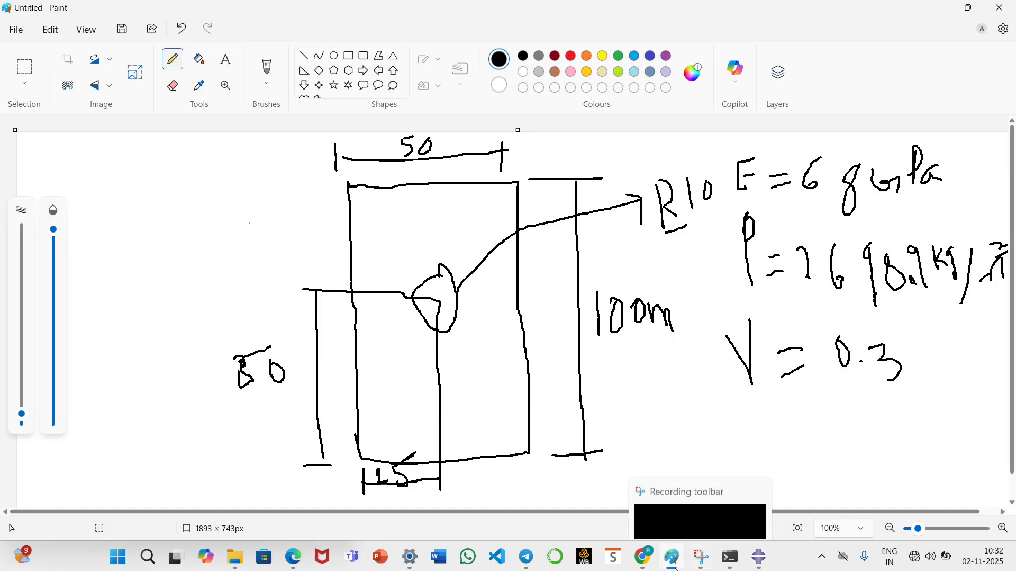
{"action": "left_click", "coordinate": [760, 562]}
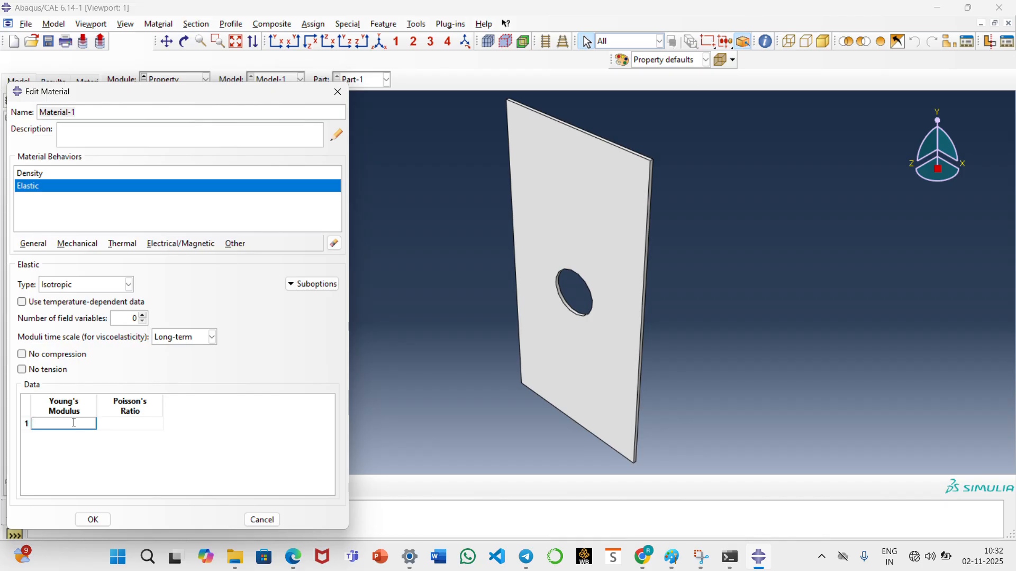
{"action": "left_click", "coordinate": [442, 15]}
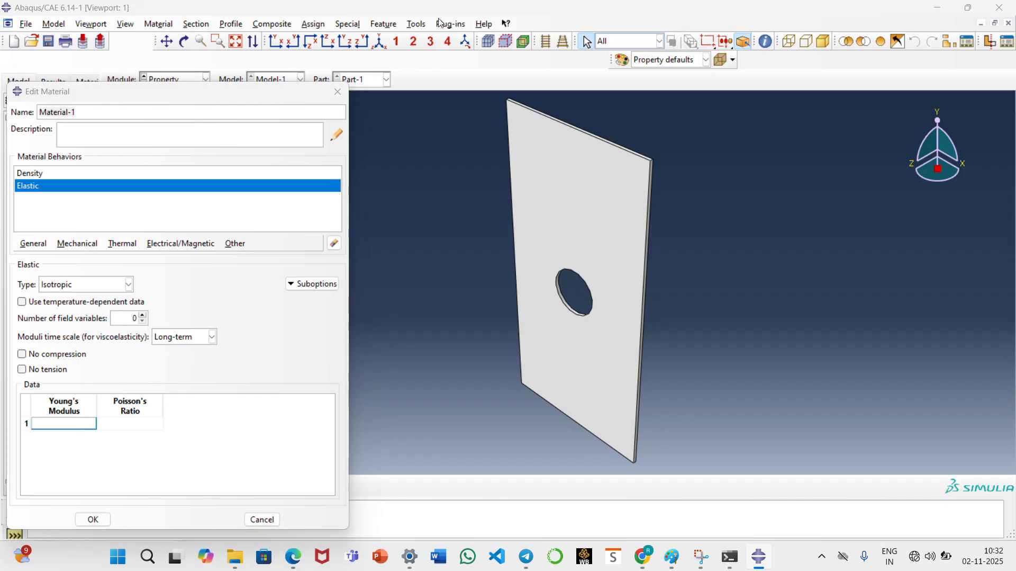
{"action": "left_click", "coordinate": [42, 423]}
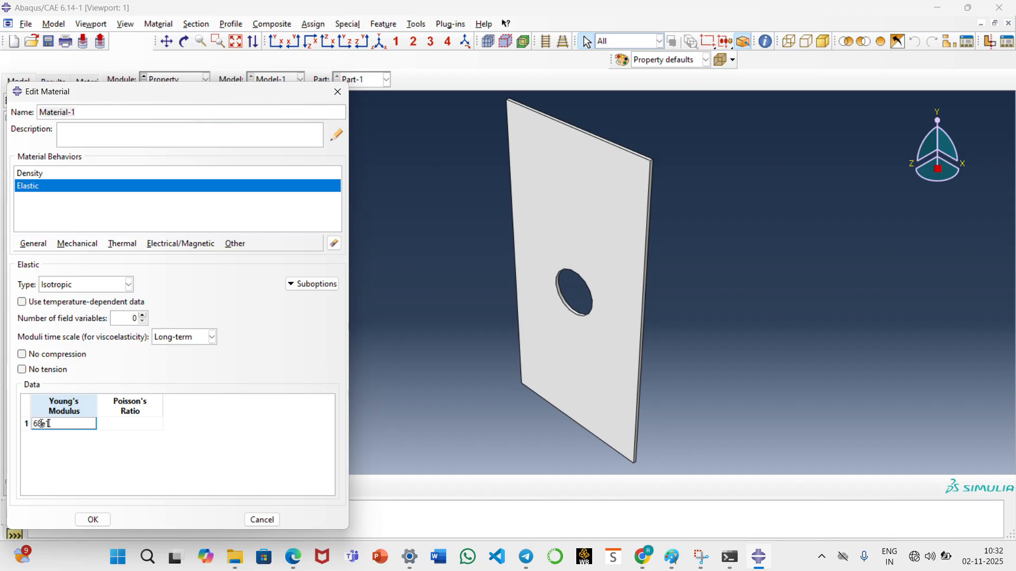
{"action": "left_click", "coordinate": [114, 425]}
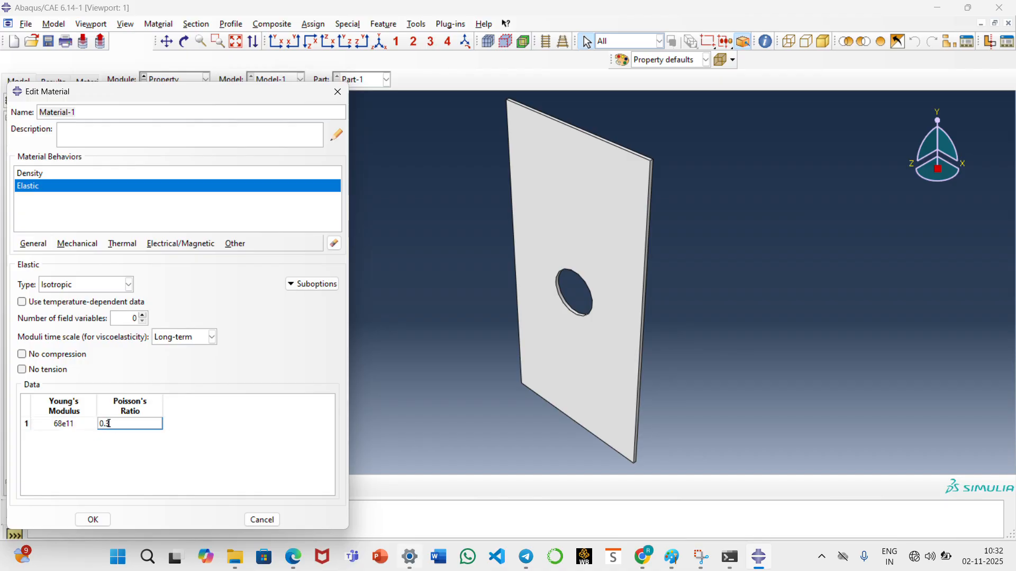
{"action": "left_click", "coordinate": [675, 560]}
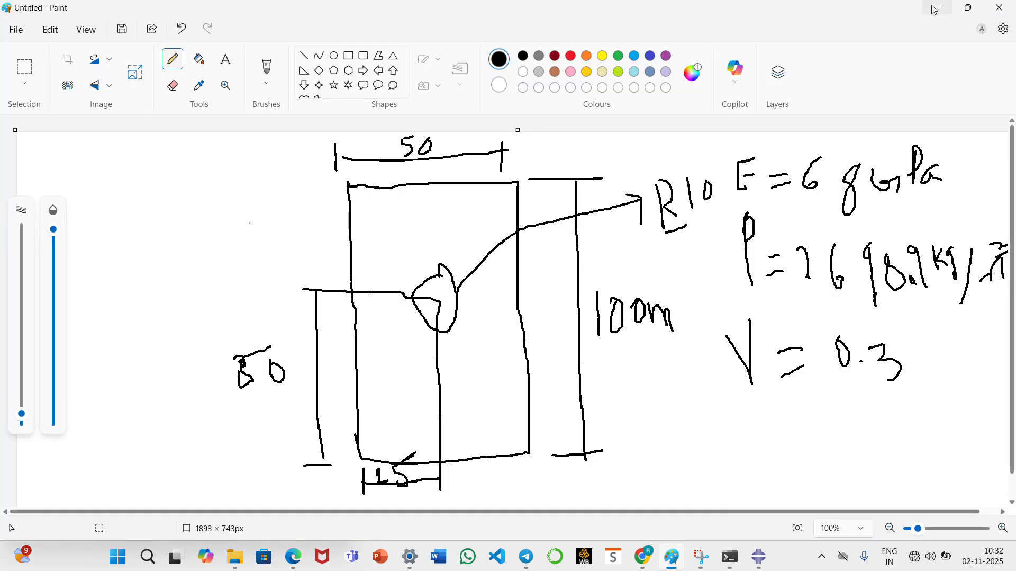
{"action": "left_click", "coordinate": [936, 9]}
{"action": "left_click", "coordinate": [97, 511]}
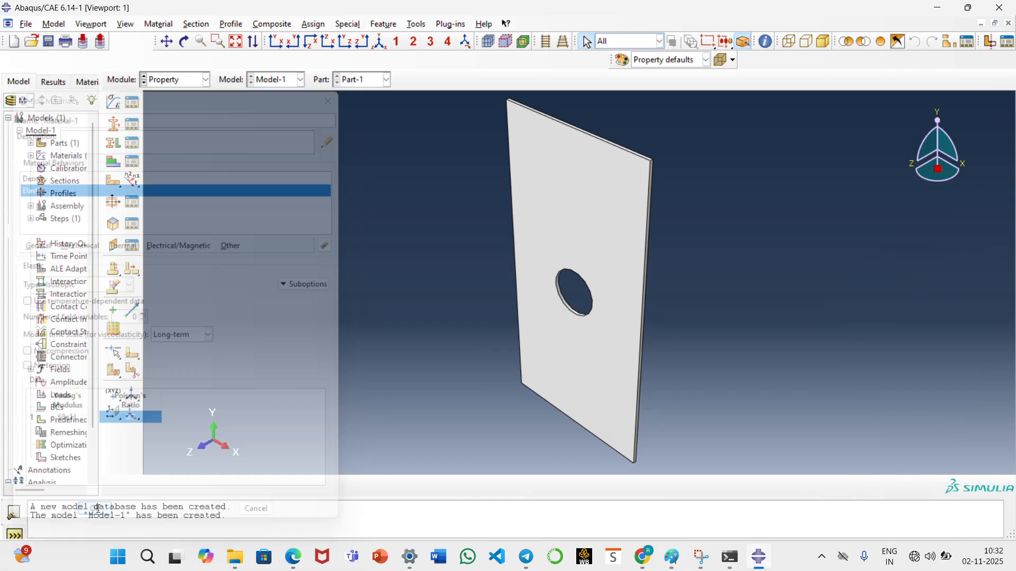
Step: Create a solid homogeneous section named Section-1 that uses Material-1
{"action": "left_click", "coordinate": [121, 125]}
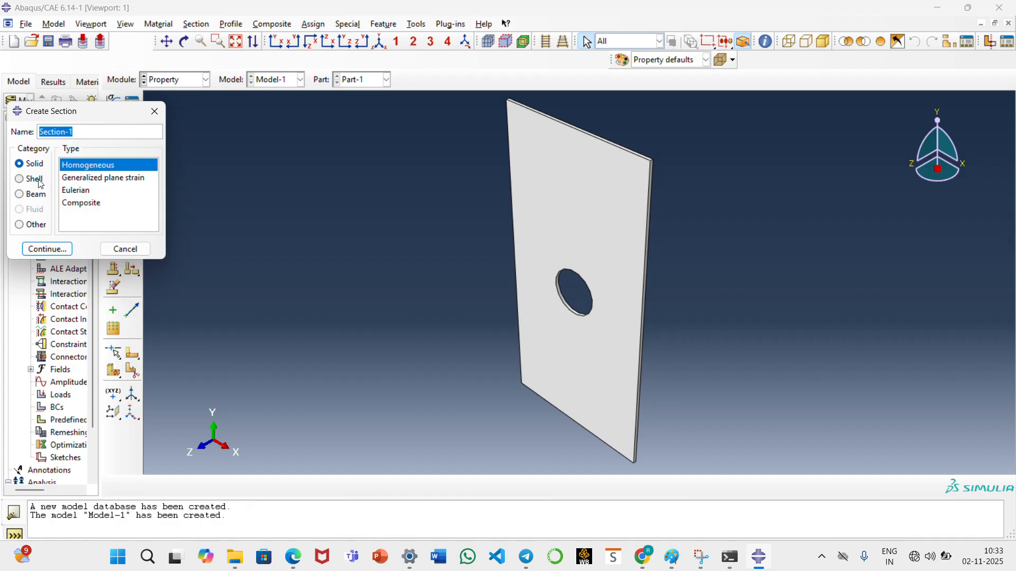
{"action": "left_click", "coordinate": [44, 249]}
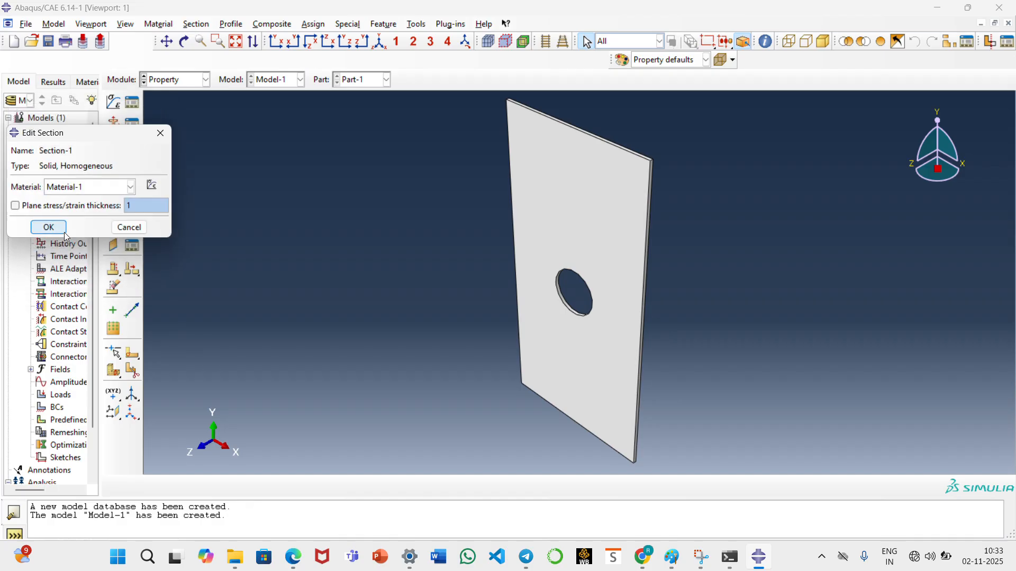
{"action": "left_click", "coordinate": [95, 187]}
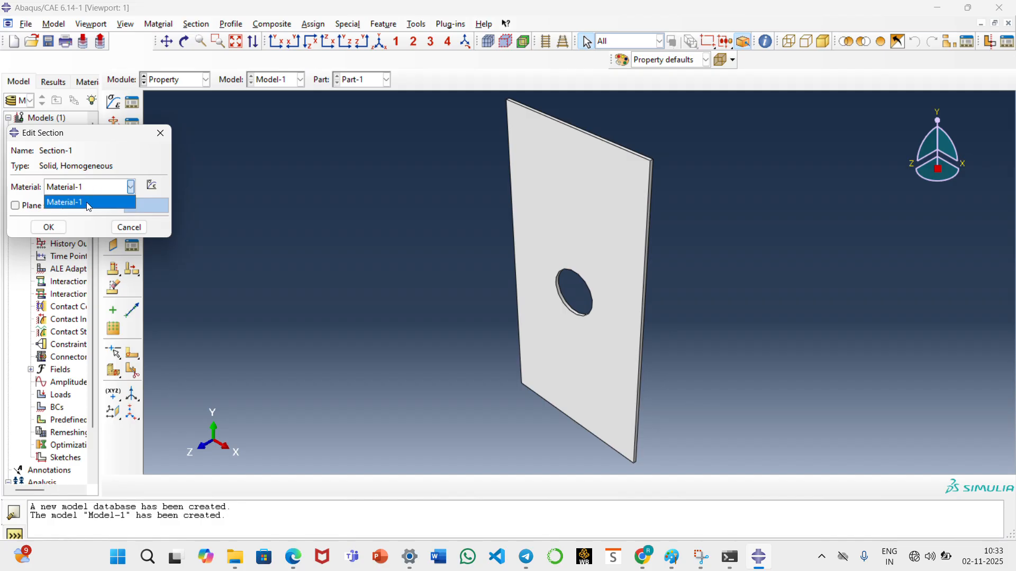
{"action": "left_click", "coordinate": [89, 207]}
{"action": "left_click", "coordinate": [47, 227]}
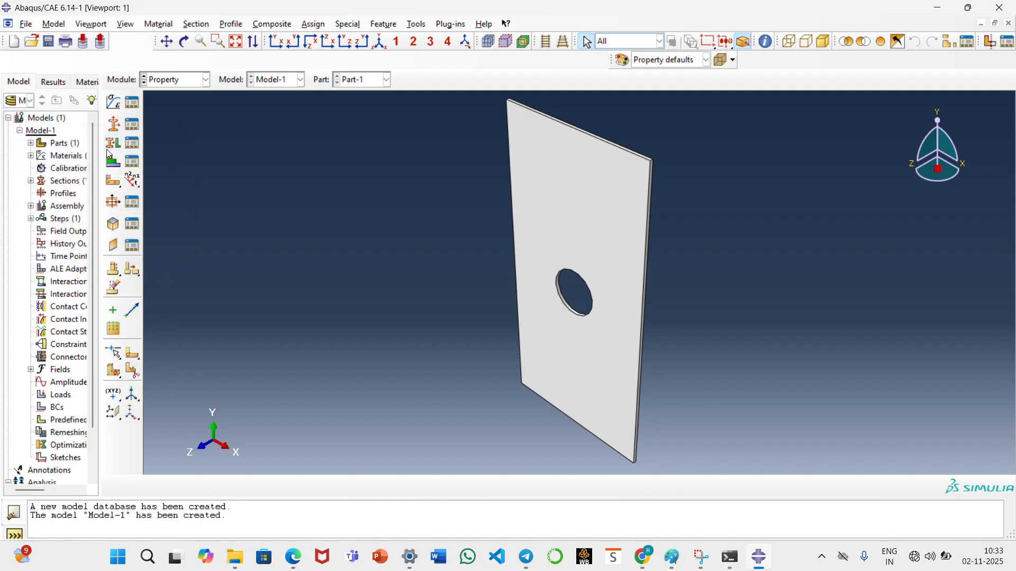
Step: Assign Section-1 to the whole plate, creating the region set Set-1
{"action": "left_click", "coordinate": [113, 144]}
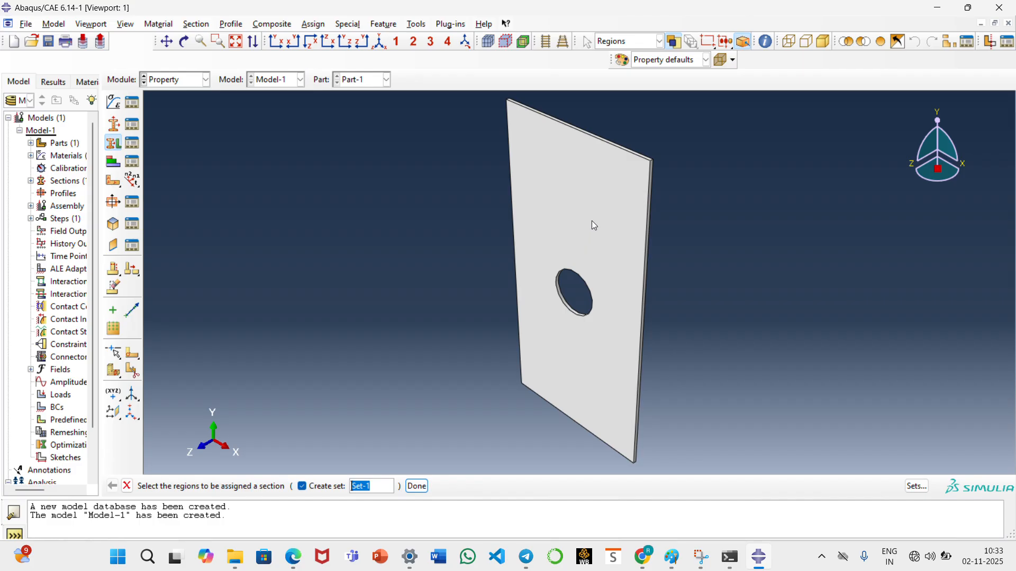
{"action": "left_click", "coordinate": [512, 410]}
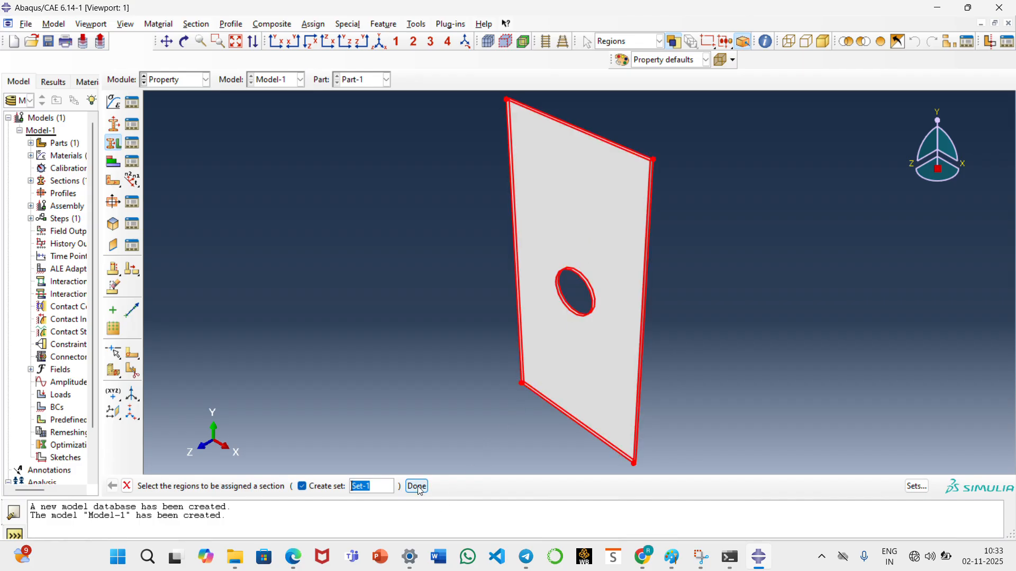
{"action": "left_click", "coordinate": [418, 486]}
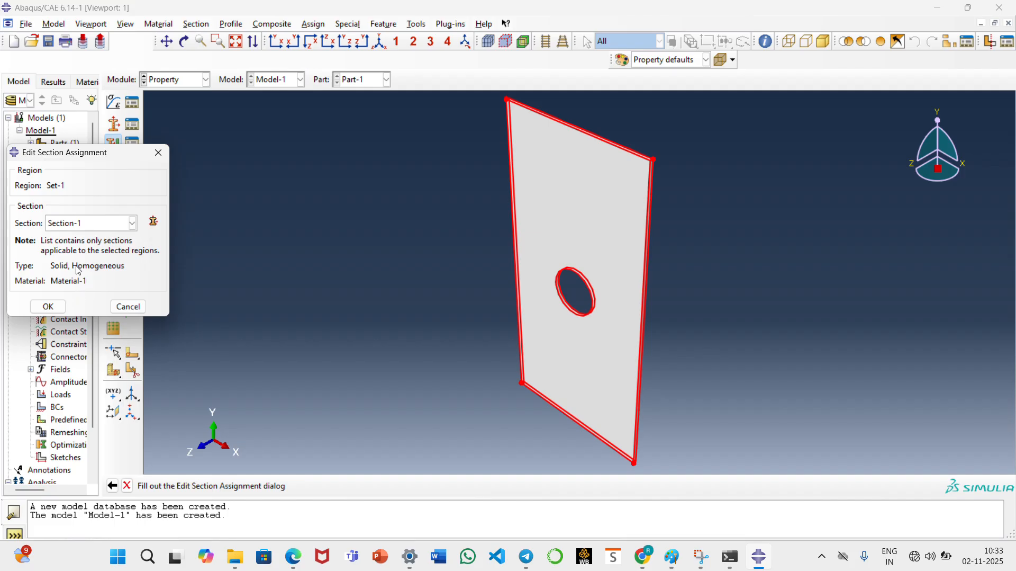
{"action": "left_click", "coordinate": [44, 307]}
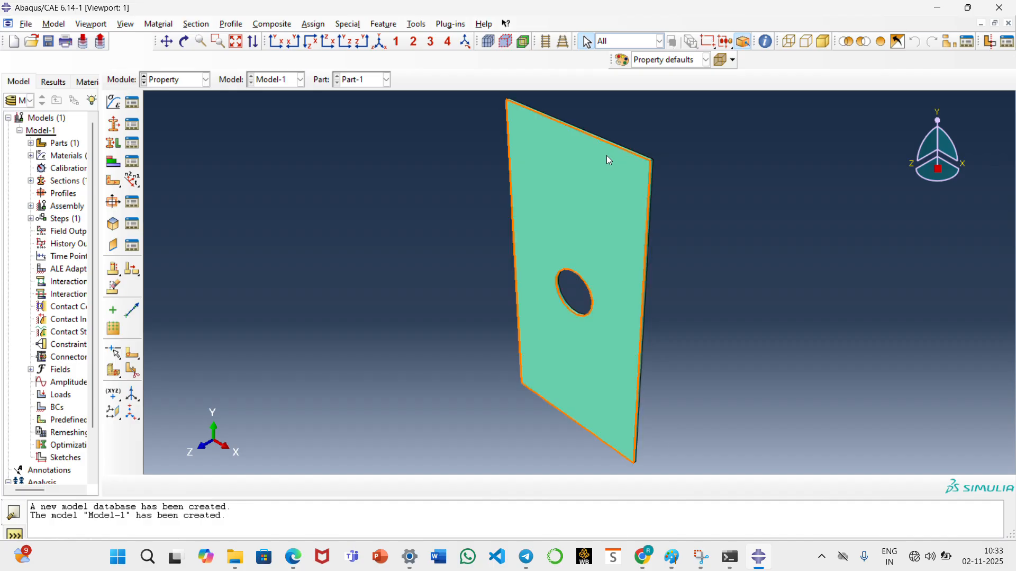
Step: Switch to the Assembly module and create a dependent instance of Part-1
{"action": "left_click", "coordinate": [176, 78]}
{"action": "left_click", "coordinate": [164, 119]}
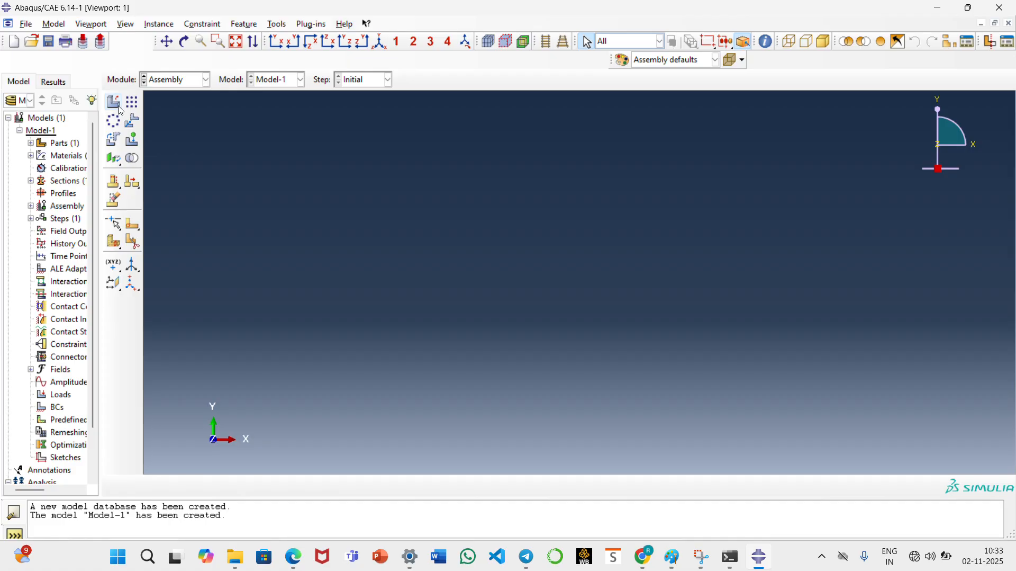
{"action": "left_click", "coordinate": [119, 108]}
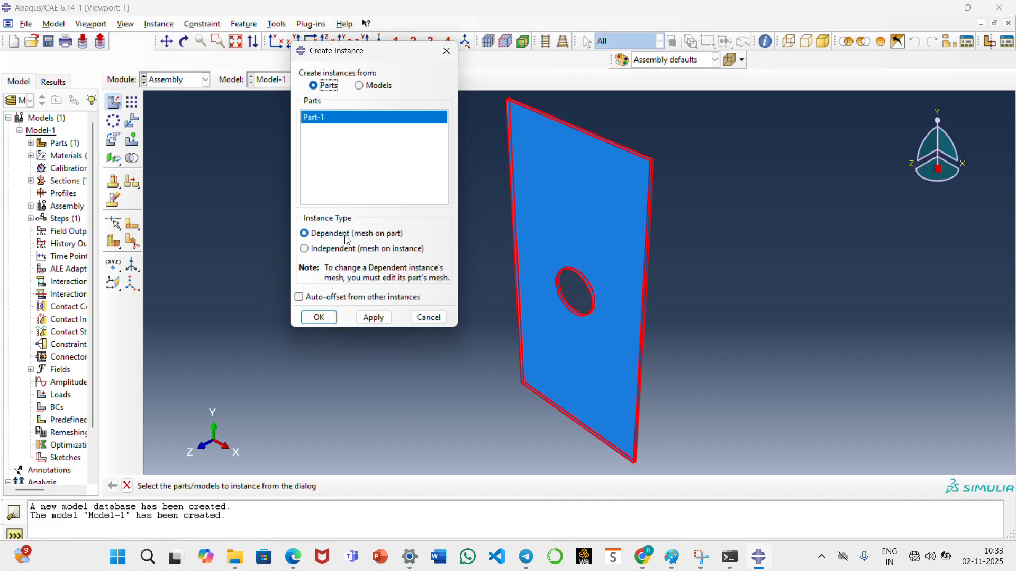
{"action": "left_click", "coordinate": [320, 318]}
Step: Switch to the Step module and create a Static, General step named Step-1 with time period 1 and Nlgeom off
{"action": "left_click", "coordinate": [175, 79]}
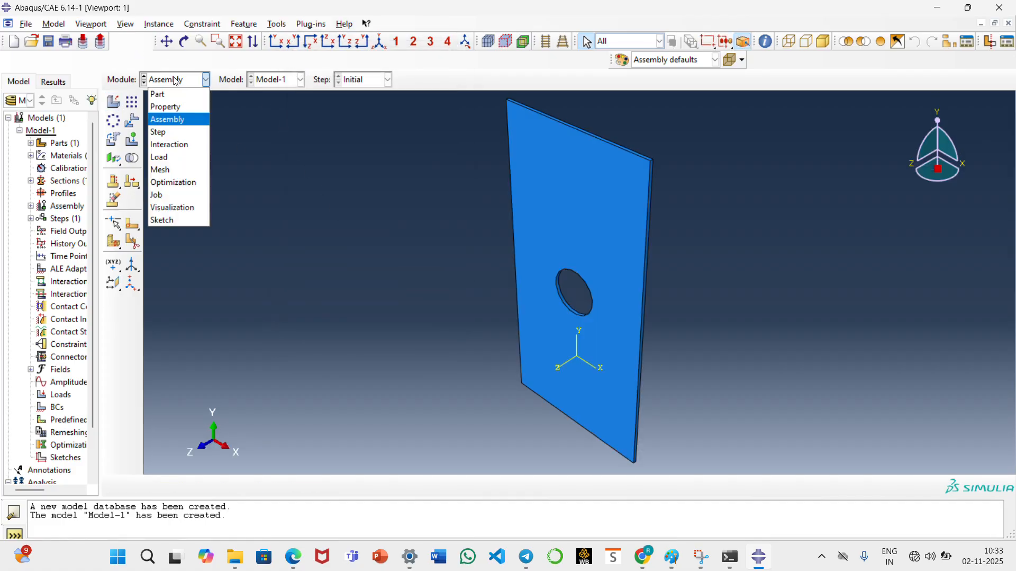
{"action": "left_click", "coordinate": [156, 131]}
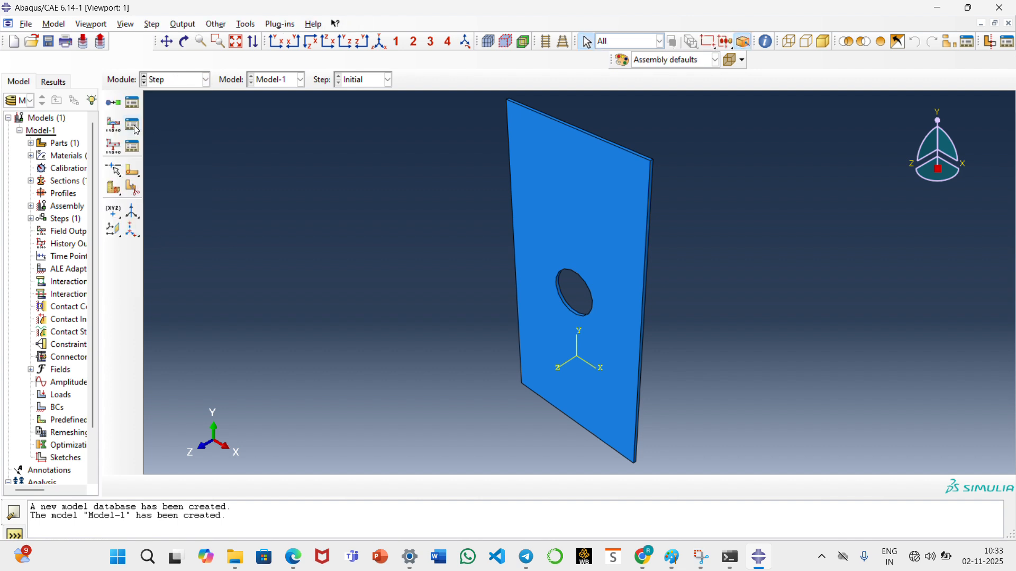
{"action": "left_click", "coordinate": [114, 102]}
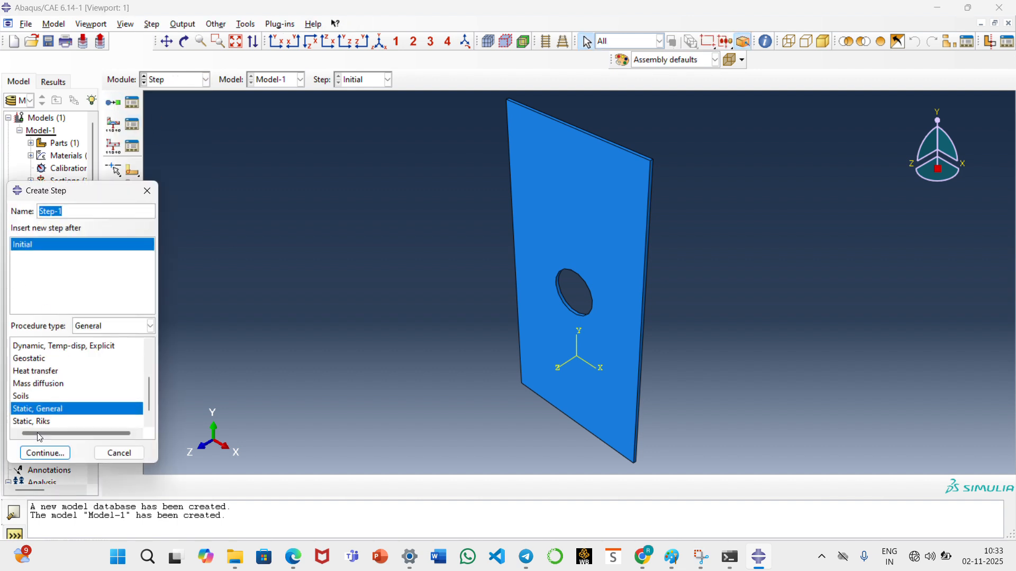
{"action": "left_click", "coordinate": [59, 453]}
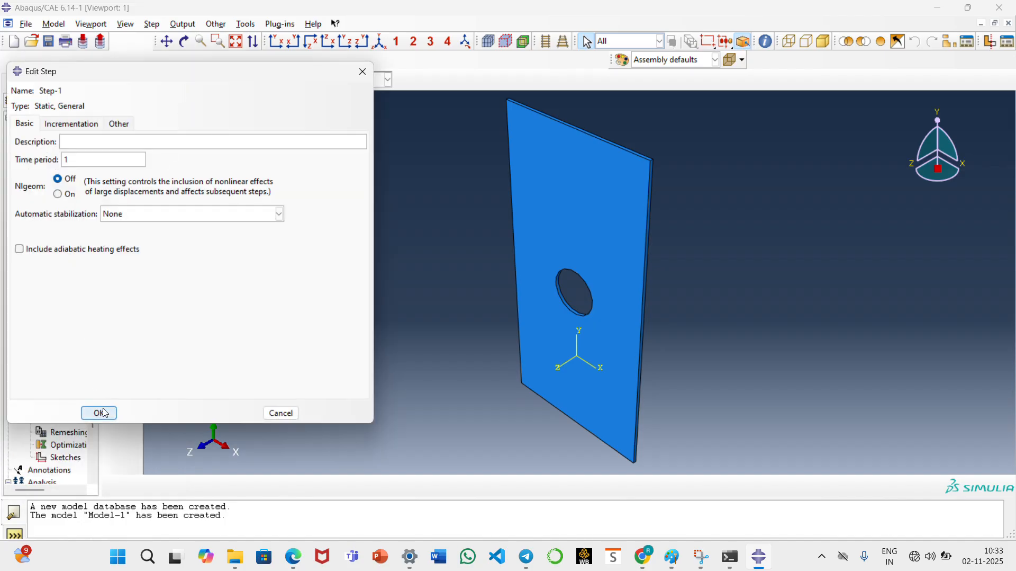
{"action": "left_click", "coordinate": [105, 413]}
Step: Switch to the Load module, then draw upward load arrows along the plate's upper edge in the Paint sketch
{"action": "left_click", "coordinate": [177, 80]}
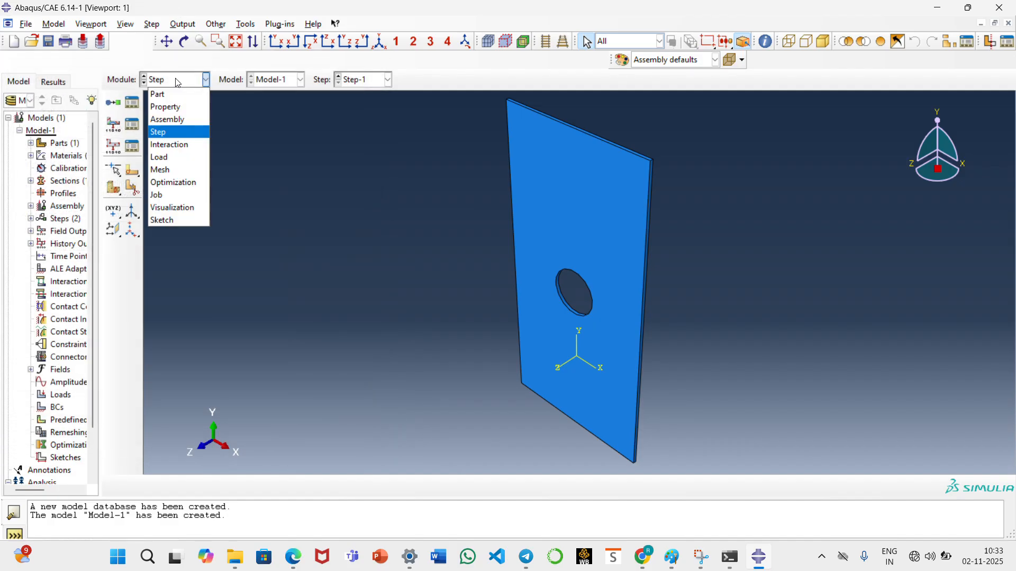
{"action": "left_click", "coordinate": [170, 158]}
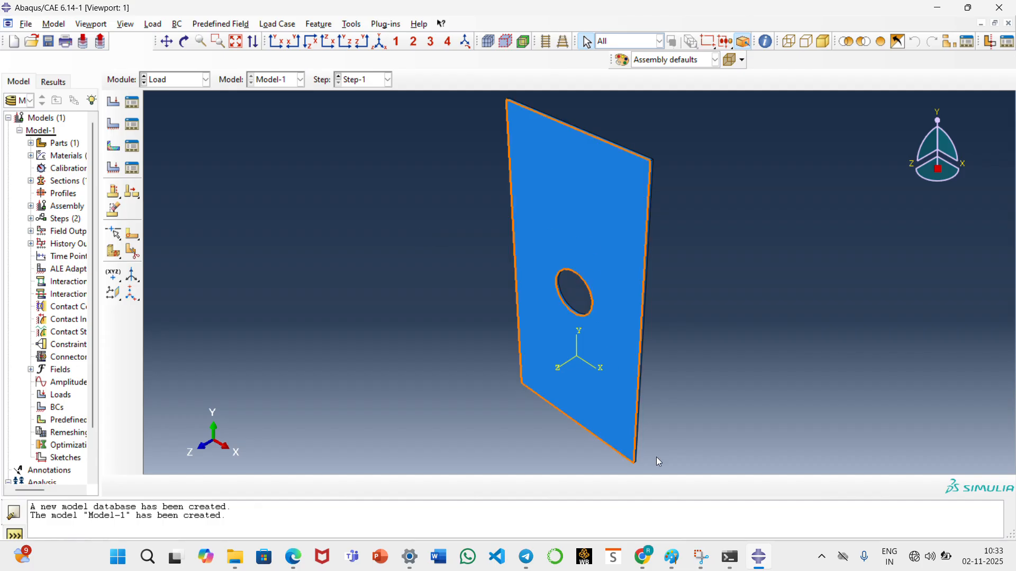
{"action": "left_click", "coordinate": [683, 565]}
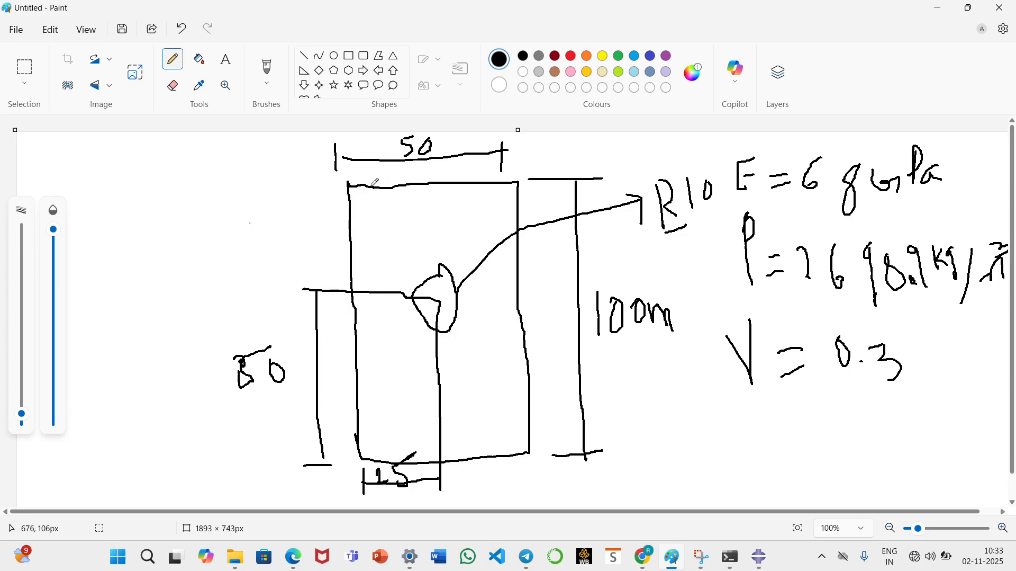
{"action": "mouse_move", "coordinate": [361, 184]}
{"action": "left_mouse_down"}
{"action": "mouse_move", "coordinate": [360, 170]}
{"action": "mouse_move", "coordinate": [502, 160]}
{"action": "left_mouse_up"}
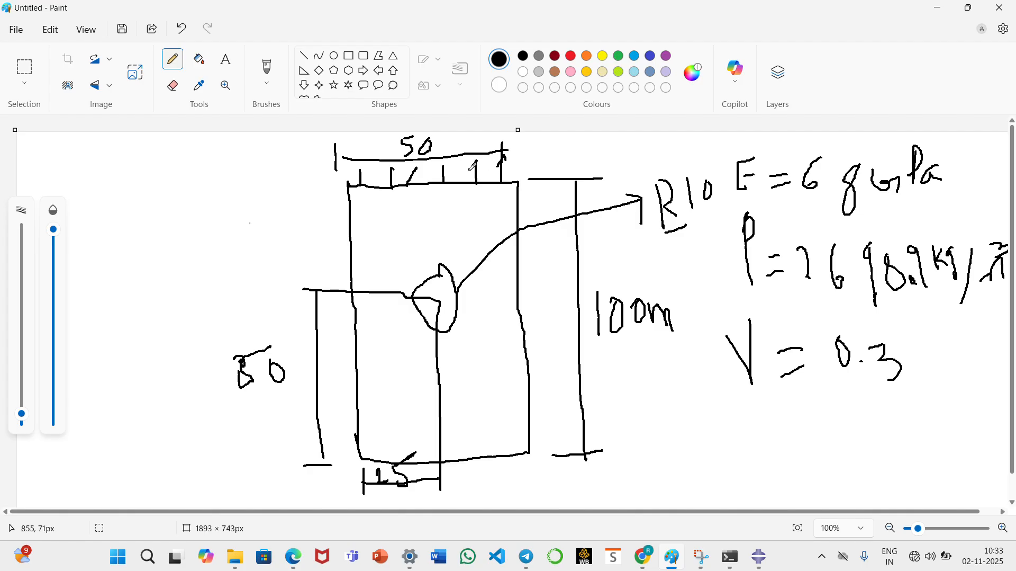
{"action": "mouse_move", "coordinate": [469, 171]}
{"action": "left_mouse_down"}
{"action": "mouse_move", "coordinate": [482, 156]}
{"action": "mouse_move", "coordinate": [485, 166]}
{"action": "mouse_move", "coordinate": [444, 162]}
{"action": "mouse_move", "coordinate": [450, 171]}
{"action": "mouse_move", "coordinate": [425, 160]}
{"action": "mouse_move", "coordinate": [427, 171]}
{"action": "mouse_move", "coordinate": [367, 169]}
{"action": "left_mouse_up"}
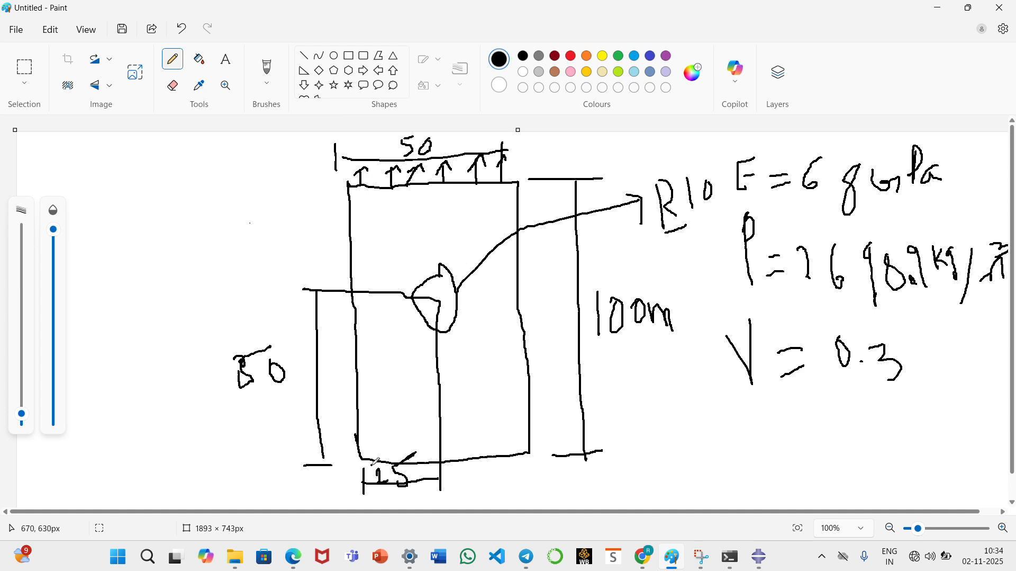
Step: Hatch the sketched plate's lower edge as a fixed support and draw a leader arrow from the load arrows
{"action": "mouse_move", "coordinate": [376, 461]}
{"action": "left_mouse_down"}
{"action": "mouse_move", "coordinate": [371, 471]}
{"action": "mouse_move", "coordinate": [385, 461]}
{"action": "mouse_move", "coordinate": [386, 480]}
{"action": "left_mouse_up"}
{"action": "mouse_move", "coordinate": [456, 462]}
{"action": "left_mouse_down"}
{"action": "mouse_move", "coordinate": [446, 476]}
{"action": "mouse_move", "coordinate": [518, 473]}
{"action": "left_mouse_up"}
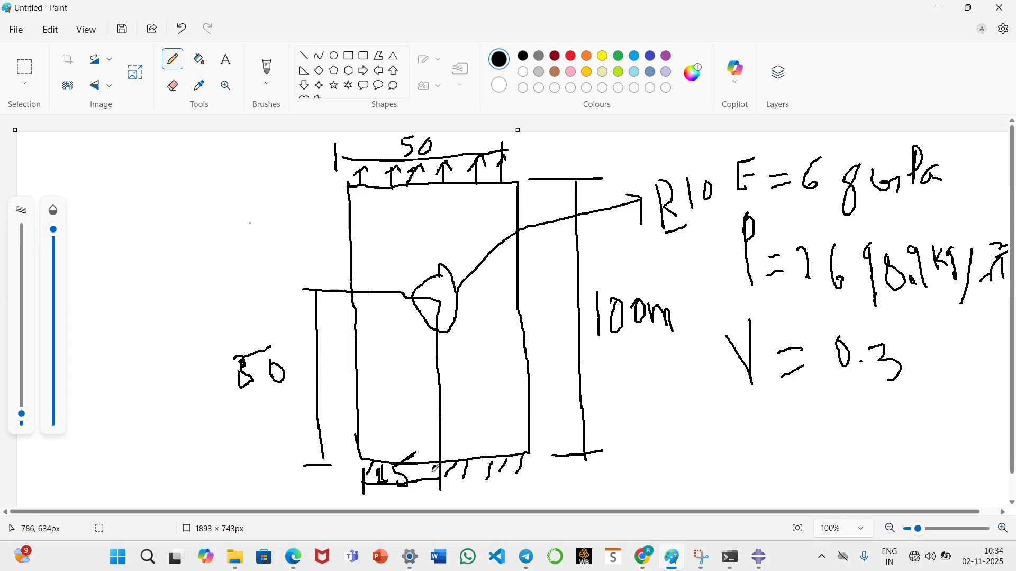
{"action": "left_click_drag", "start_coordinate": [417, 464], "coordinate": [413, 475]}
{"action": "mouse_move", "coordinate": [503, 173]}
{"action": "left_mouse_down"}
{"action": "mouse_move", "coordinate": [538, 154]}
{"action": "mouse_move", "coordinate": [536, 167]}
{"action": "left_mouse_up"}
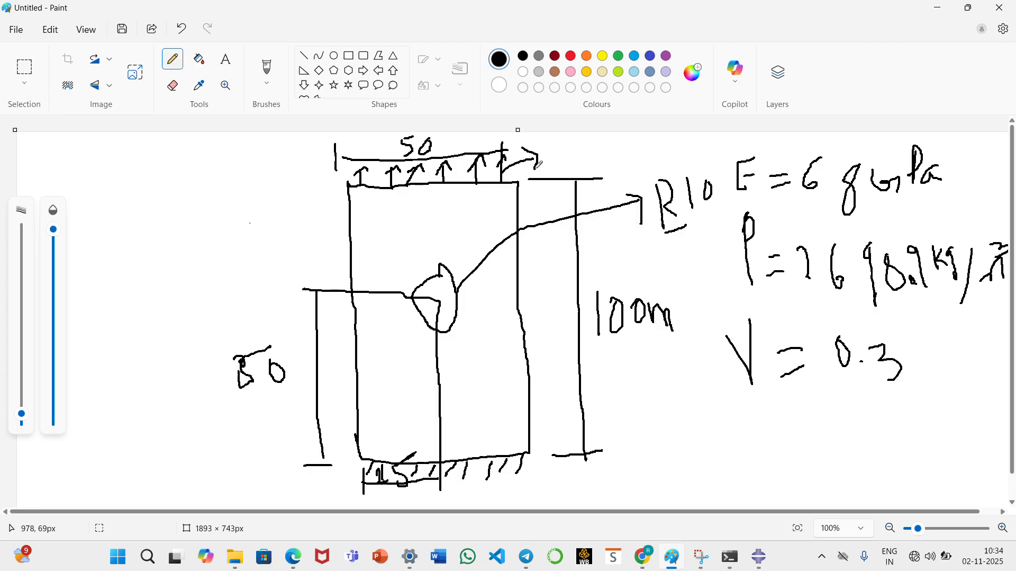
Step: Return to Abaqus/CAE and create a uniform mechanical pressure load of magnitude 30 in Step-1 on the plate's narrow upper face
{"action": "key", "text": "alt+Tab"}
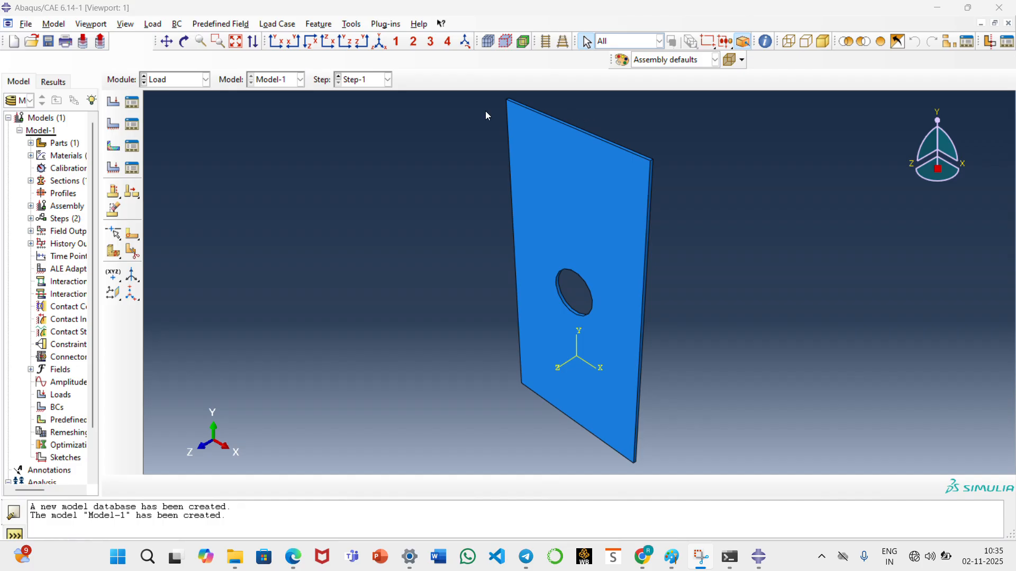
{"action": "left_click", "coordinate": [114, 106]}
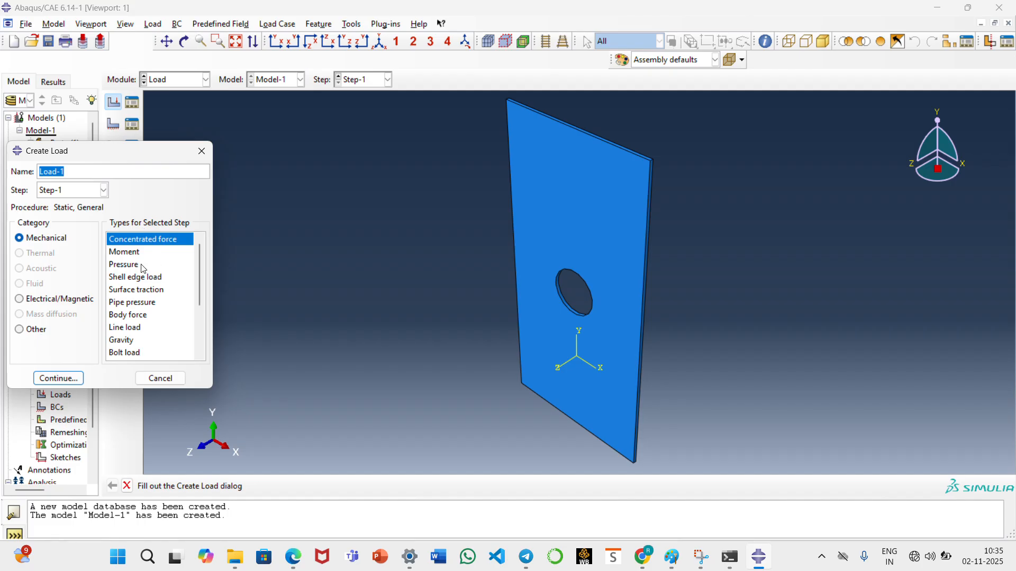
{"action": "left_click", "coordinate": [144, 265]}
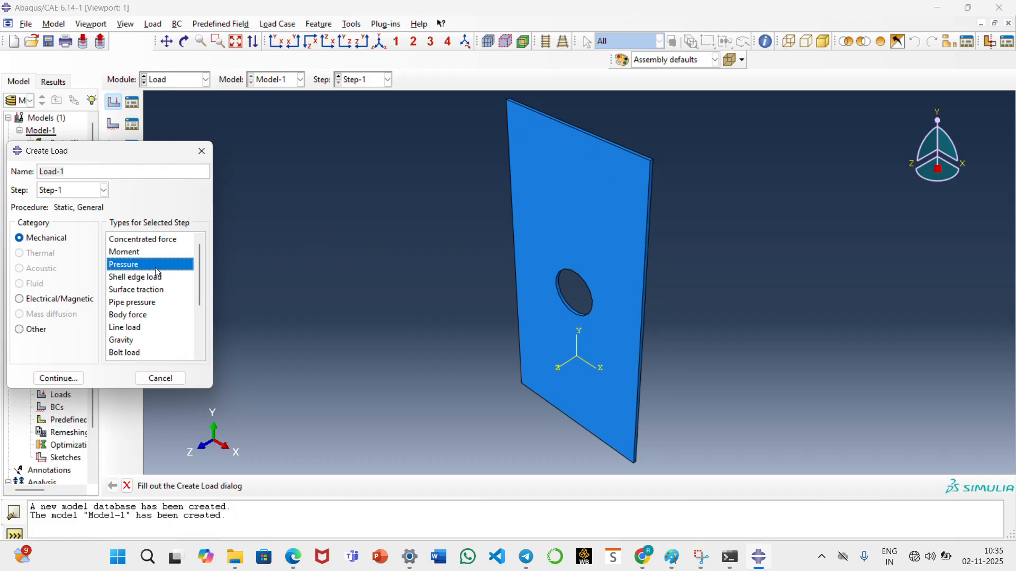
{"action": "left_click", "coordinate": [59, 378]}
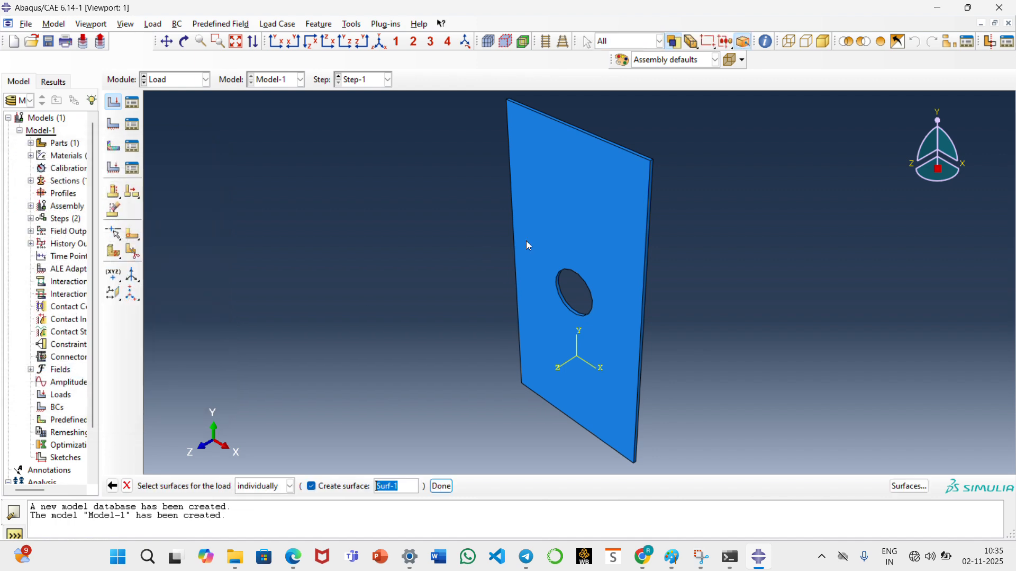
{"action": "middle_click", "coordinate": [788, 266]}
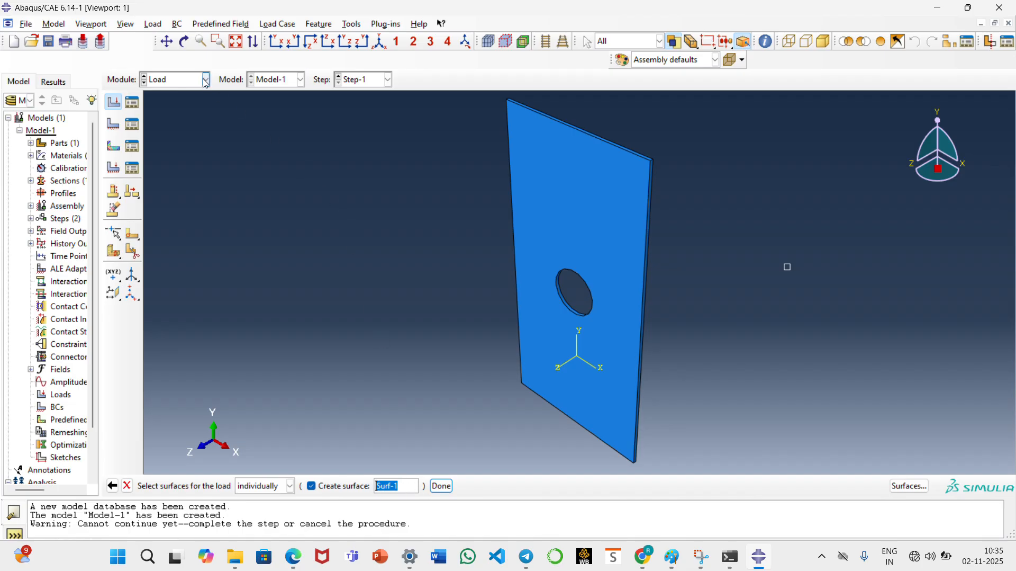
{"action": "left_click", "coordinate": [217, 45]}
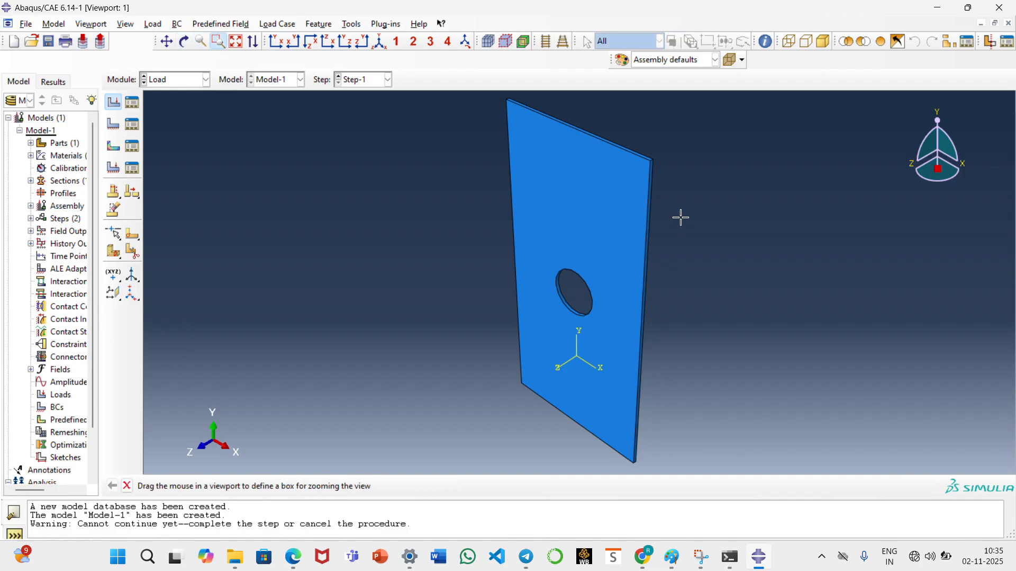
{"action": "left_click_drag", "start_coordinate": [579, 107], "coordinate": [682, 190]}
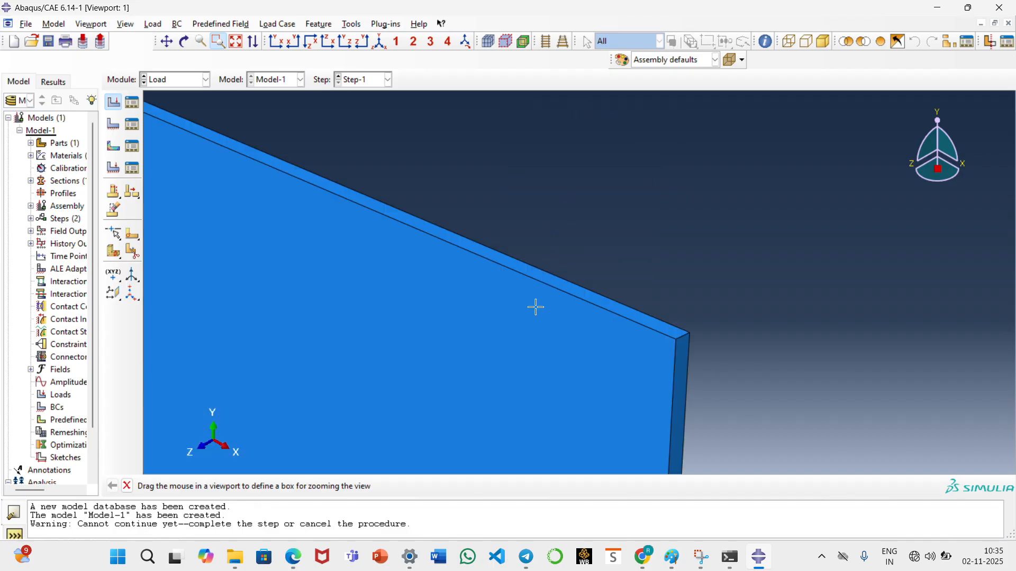
{"action": "key", "text": "Escape"}
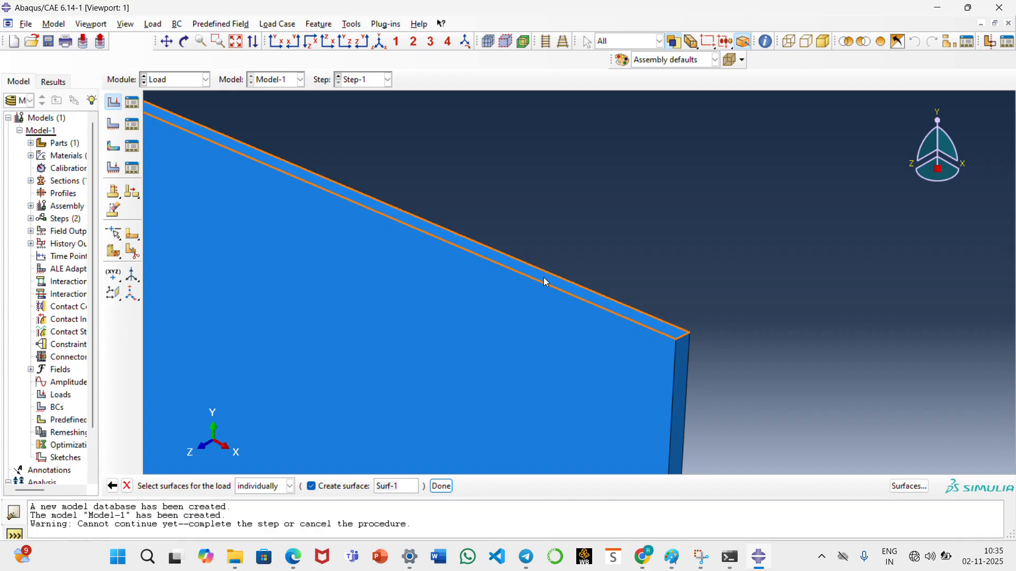
{"action": "left_click", "coordinate": [580, 278]}
{"action": "scroll", "coordinate": [635, 249], "scroll_direction": "down", "scroll_amount": 6}
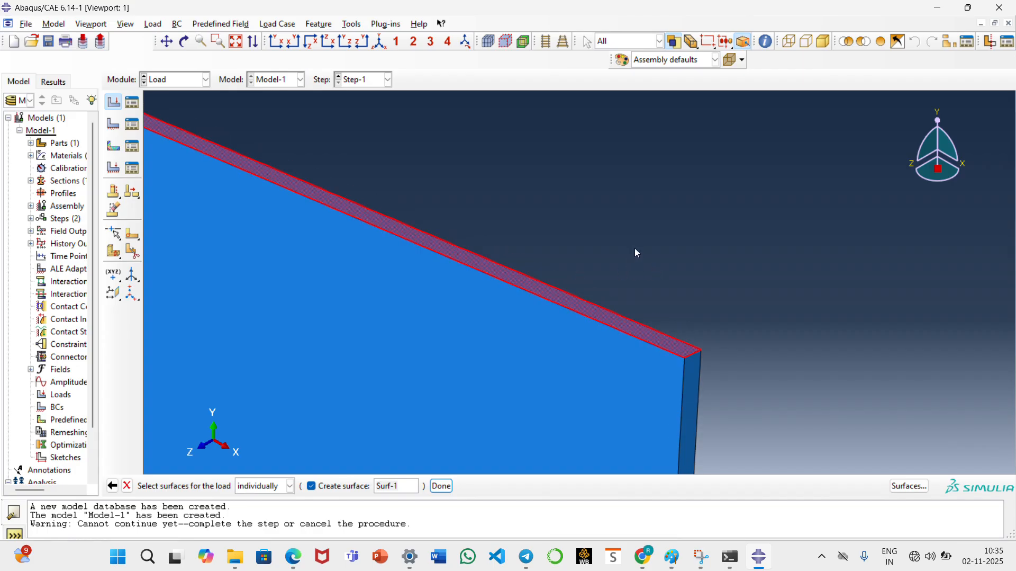
{"action": "left_click", "coordinate": [443, 486]}
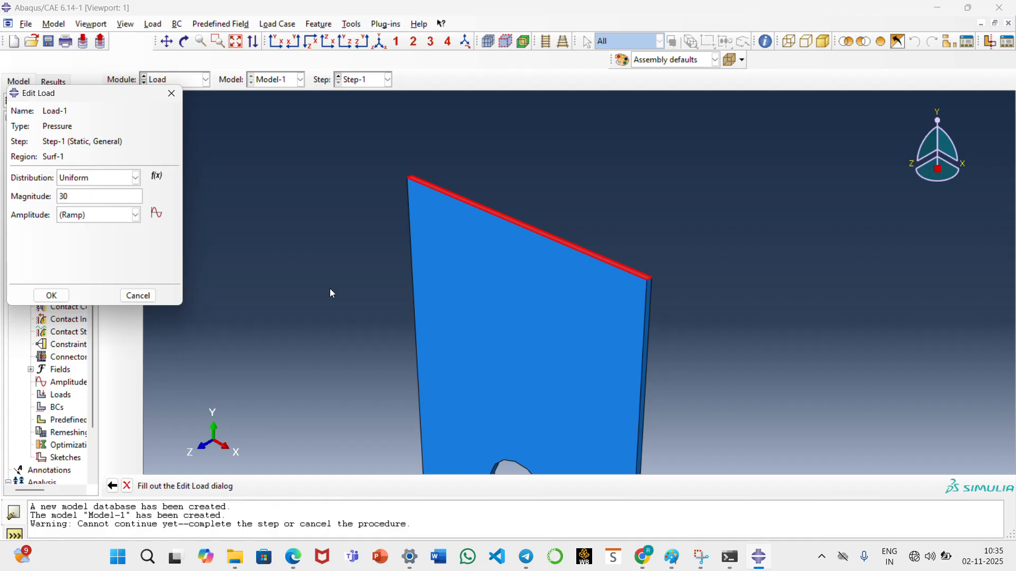
{"action": "left_click", "coordinate": [51, 295]}
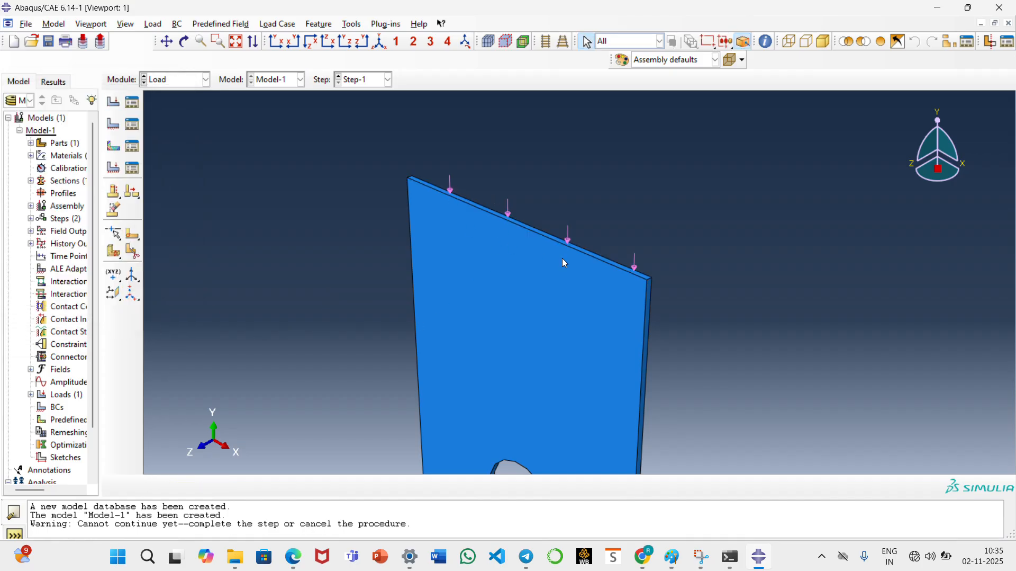
Step: Edit Load-1 in the Load Manager to set the pressure magnitude to -30
{"action": "left_click", "coordinate": [133, 101]}
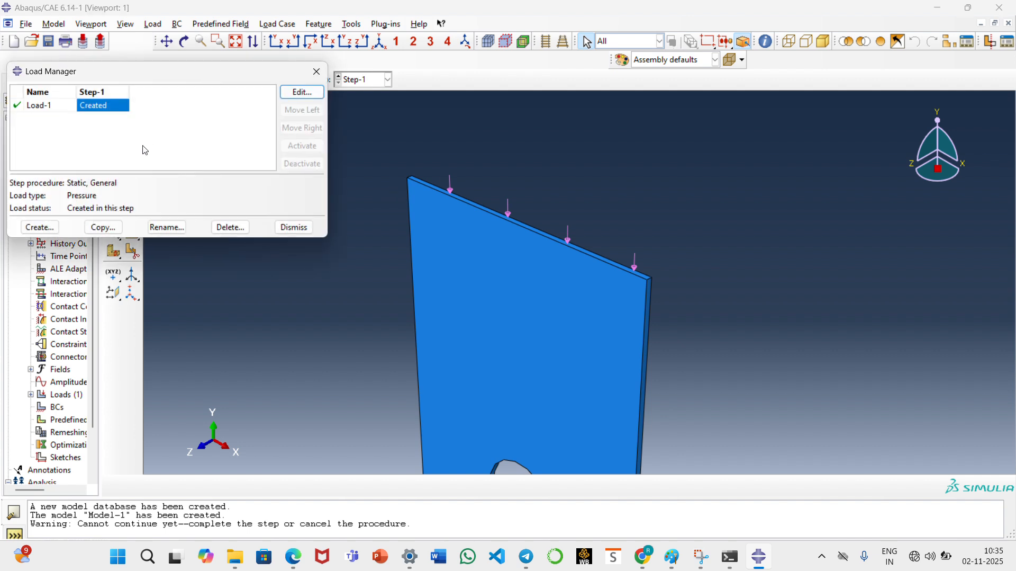
{"action": "left_click", "coordinate": [303, 94]}
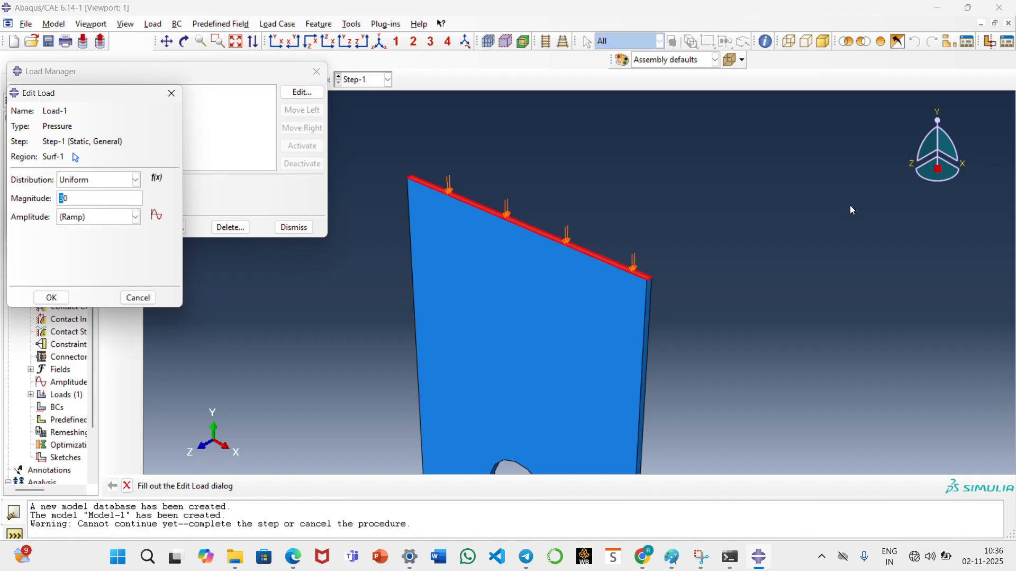
{"action": "left_click", "coordinate": [87, 203]}
{"action": "type", "text": "-"}
{"action": "left_click", "coordinate": [51, 297]}
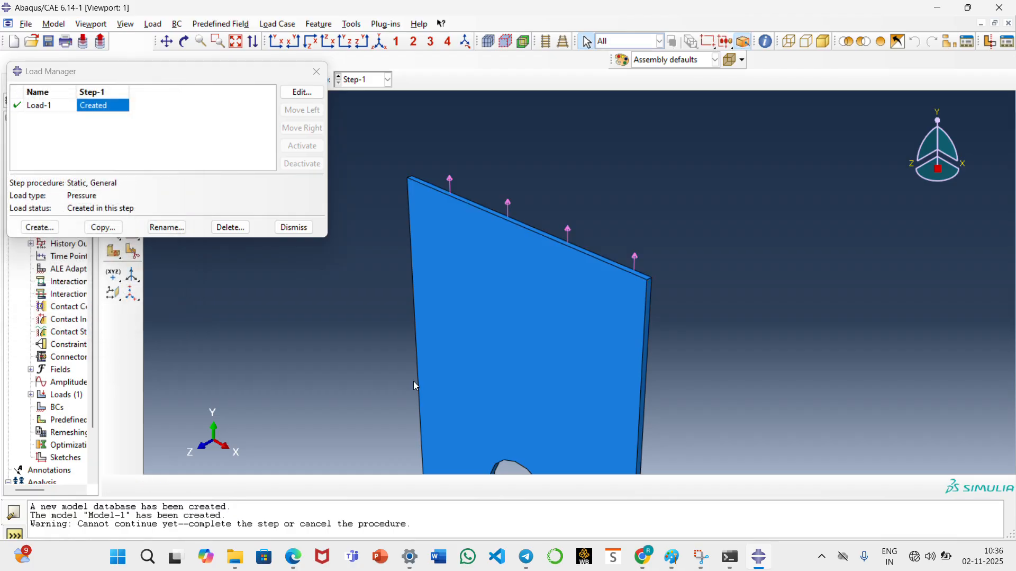
{"action": "left_click", "coordinate": [294, 227]}
Step: Create a mechanical Symmetry/Antisymmetry/Encastre boundary condition in Step-1 and assign the plate's narrow lower face as its region
{"action": "scroll", "coordinate": [668, 230], "scroll_direction": "down", "scroll_amount": 5}
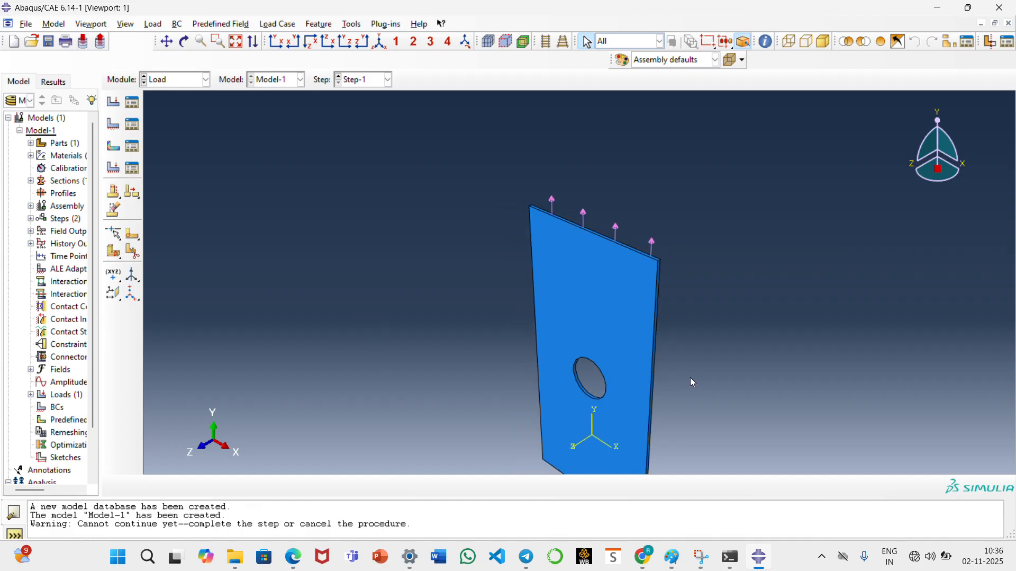
{"action": "left_click", "coordinate": [113, 125]}
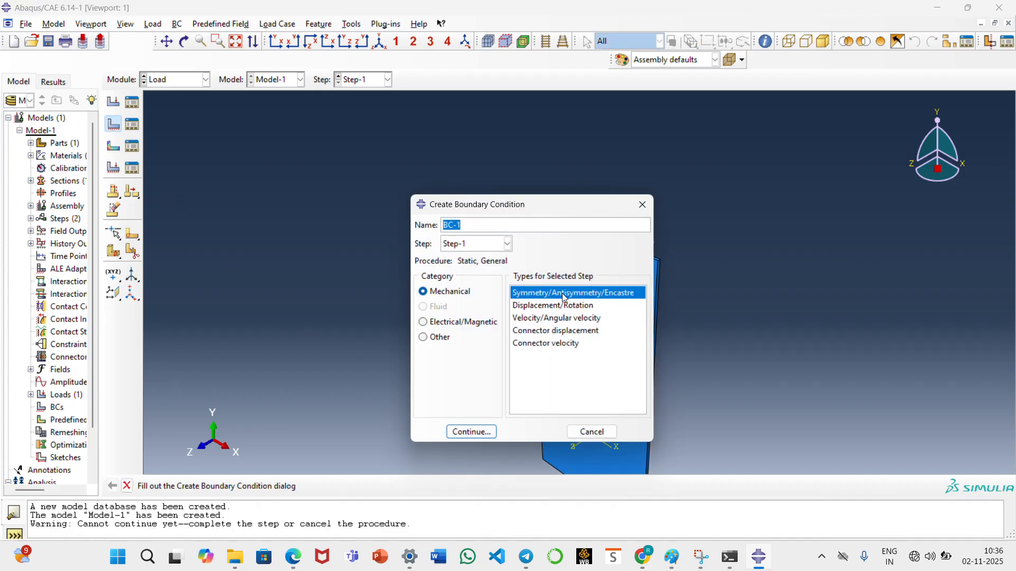
{"action": "left_click", "coordinate": [464, 432]}
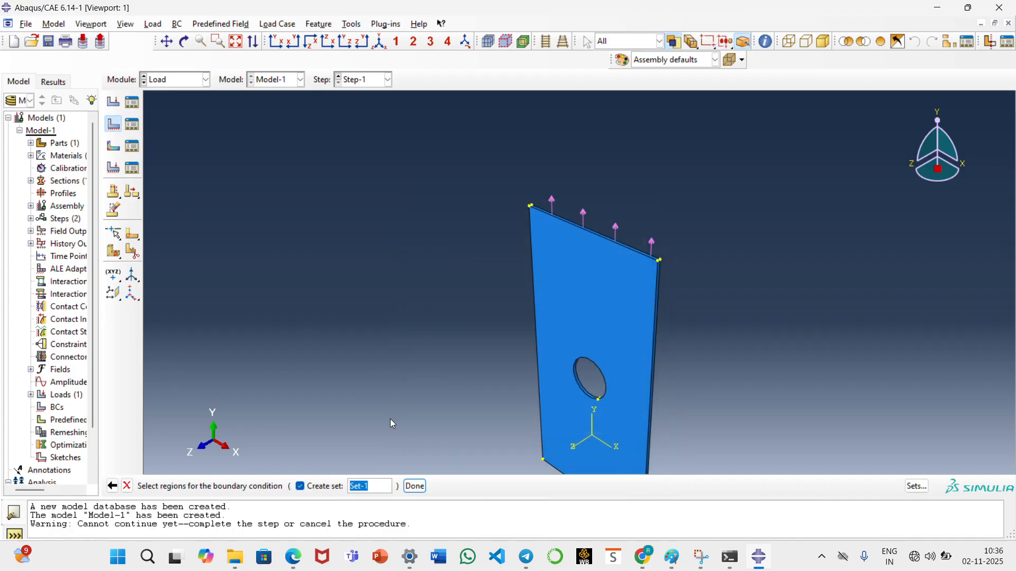
{"action": "middle_click", "coordinate": [358, 285]}
{"action": "scroll", "coordinate": [364, 271], "scroll_direction": "down", "scroll_amount": 3}
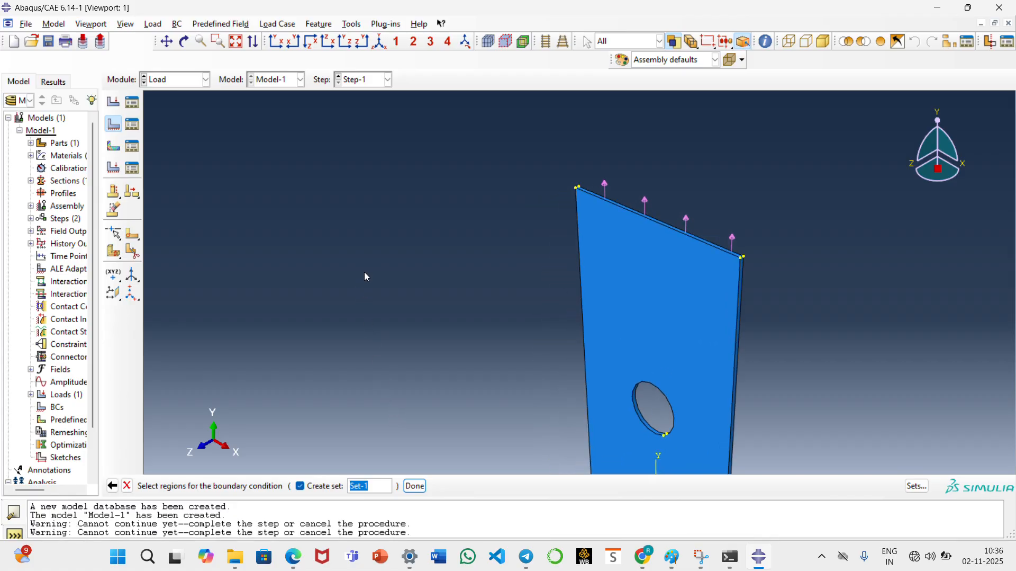
{"action": "scroll", "coordinate": [364, 271], "scroll_direction": "up", "scroll_amount": 6}
{"action": "left_click", "coordinate": [185, 41]}
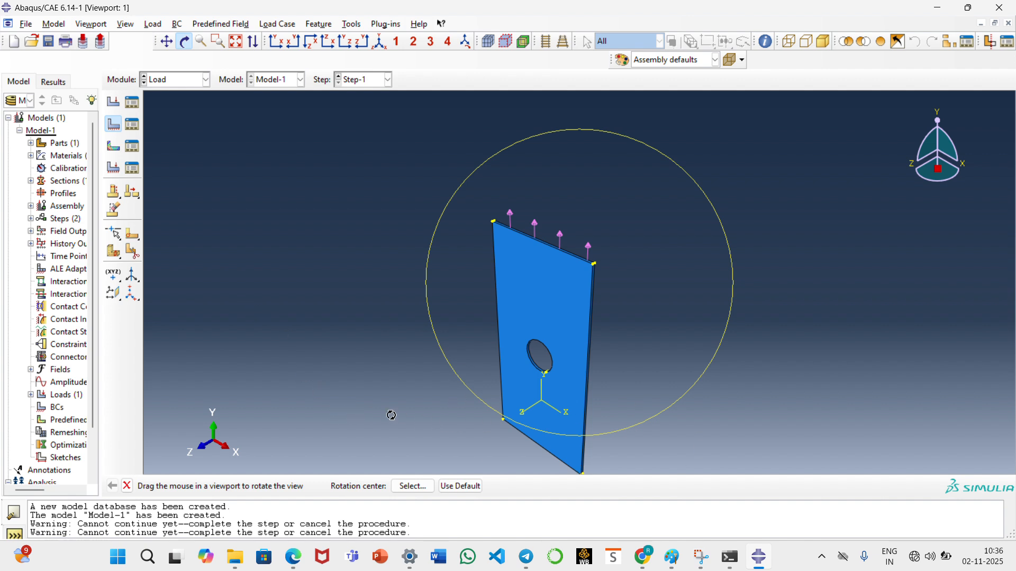
{"action": "left_click_drag", "start_coordinate": [391, 414], "coordinate": [616, 195]}
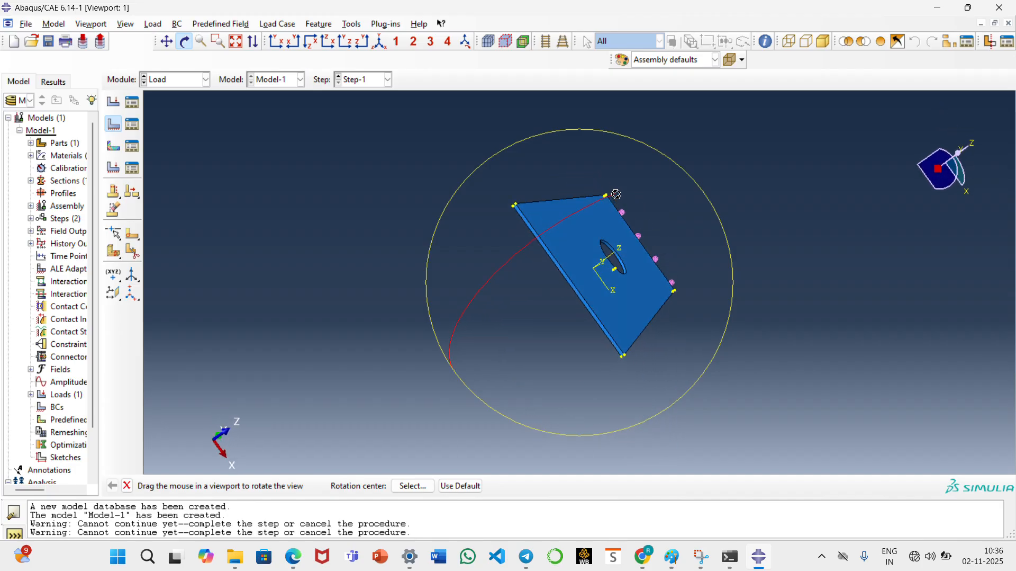
{"action": "left_click", "coordinate": [184, 41]}
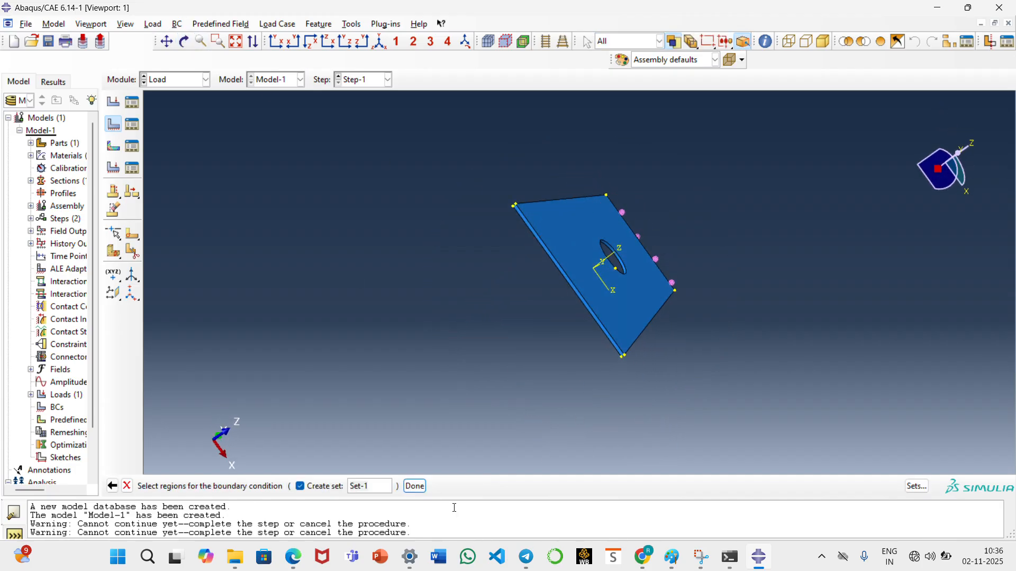
{"action": "scroll", "coordinate": [662, 324], "scroll_direction": "up", "scroll_amount": 5}
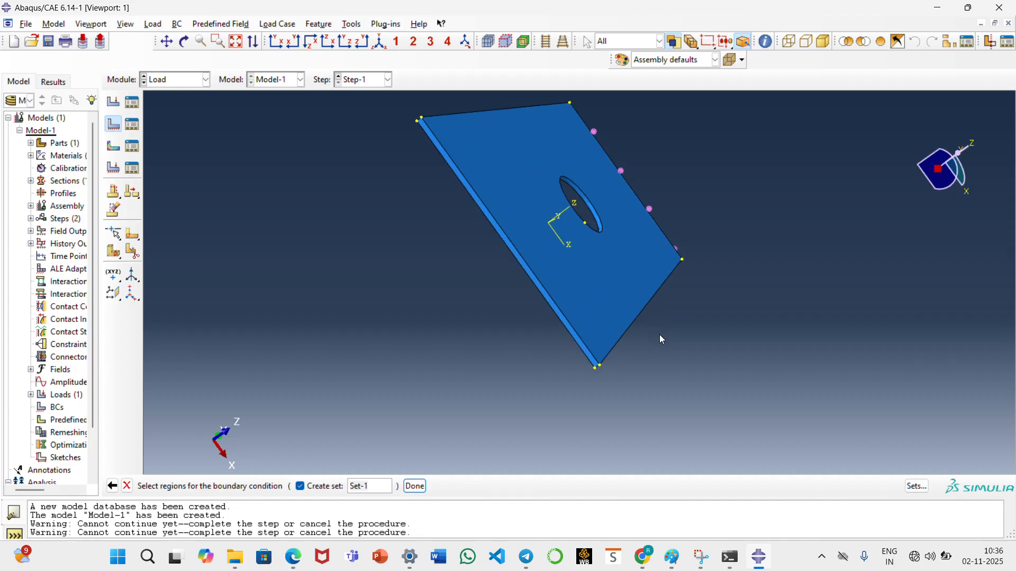
{"action": "scroll", "coordinate": [661, 336], "scroll_direction": "up", "scroll_amount": 2}
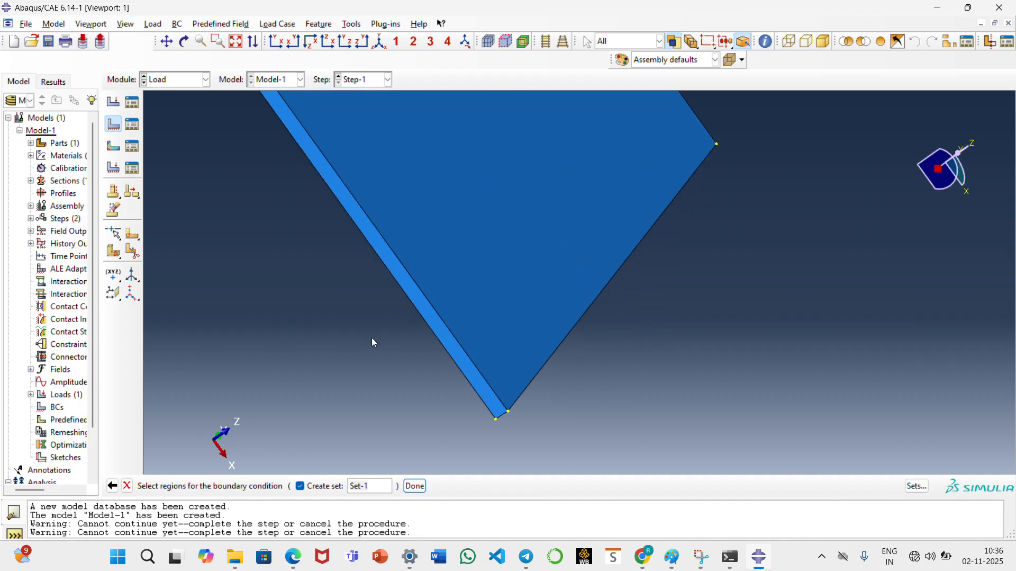
{"action": "left_click", "coordinate": [437, 323]}
{"action": "left_click", "coordinate": [420, 486]}
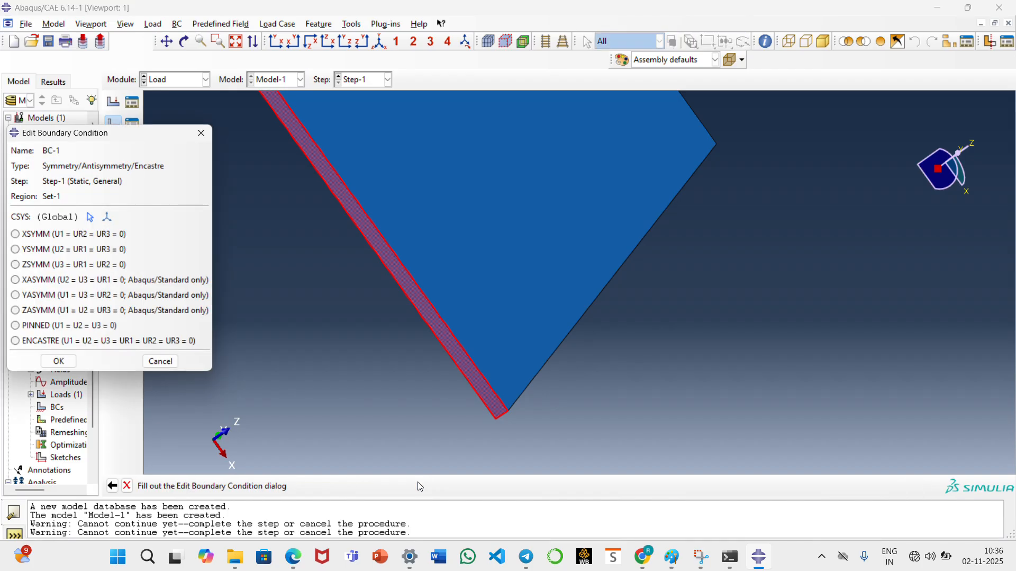
Step: Fully fix the lower face with the ENCASTRE option and restore the isometric view
{"action": "left_click", "coordinate": [107, 340]}
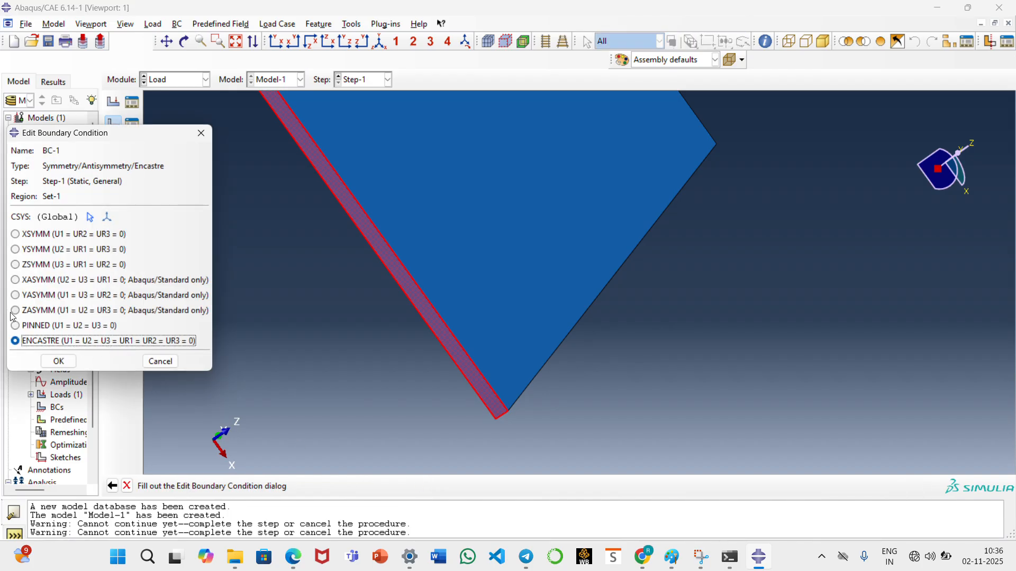
{"action": "left_click", "coordinate": [59, 361]}
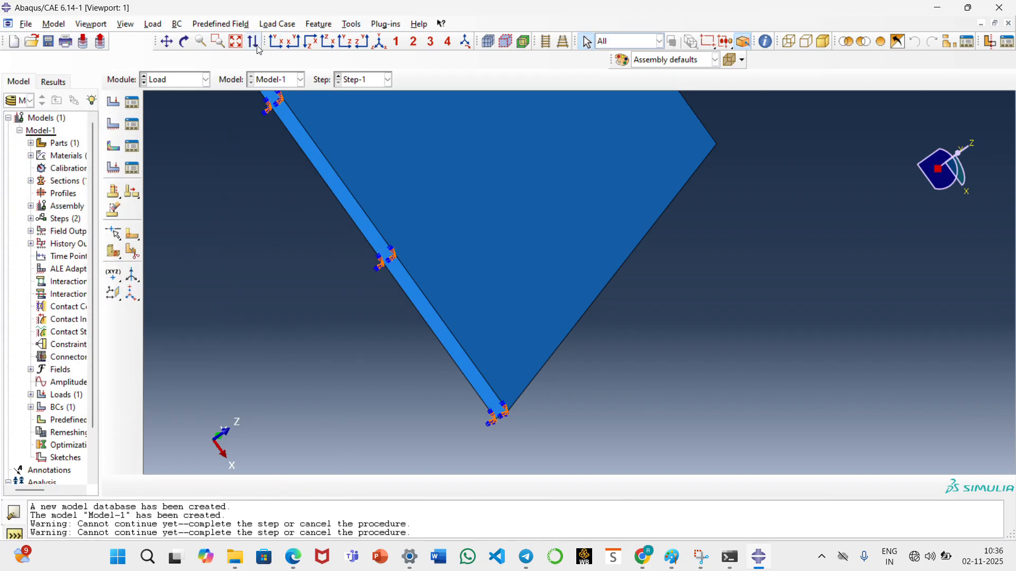
{"action": "left_click", "coordinate": [384, 42]}
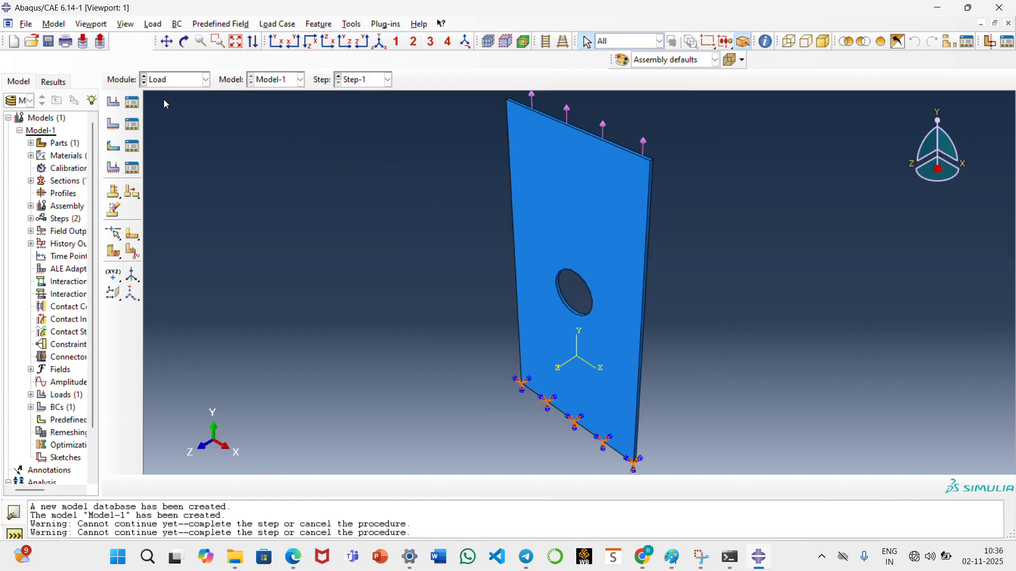
Step: In the Mesh module, seed Part-1 with an approximate global size of 5 and mesh the part
{"action": "left_click", "coordinate": [179, 80]}
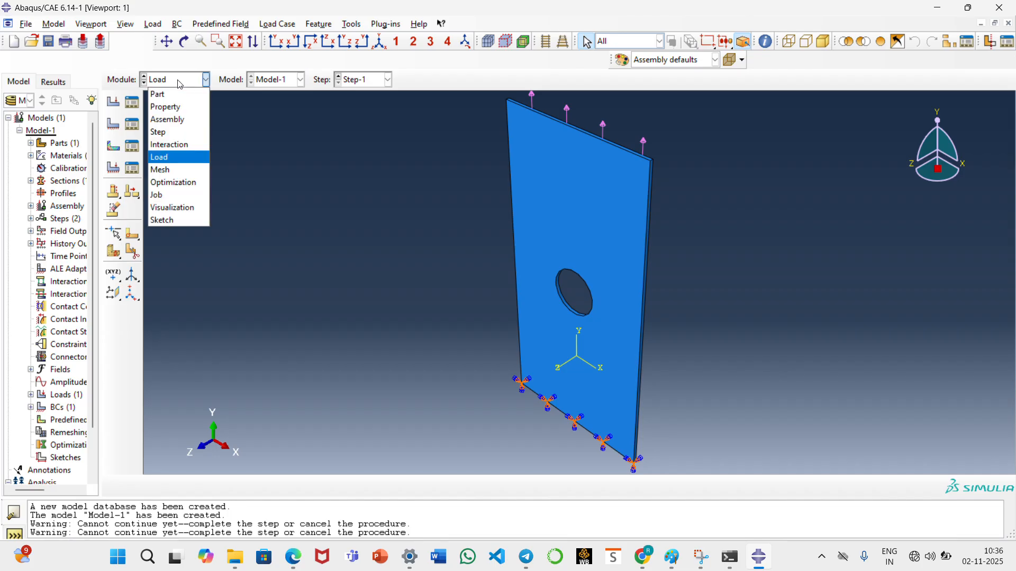
{"action": "left_click", "coordinate": [161, 167]}
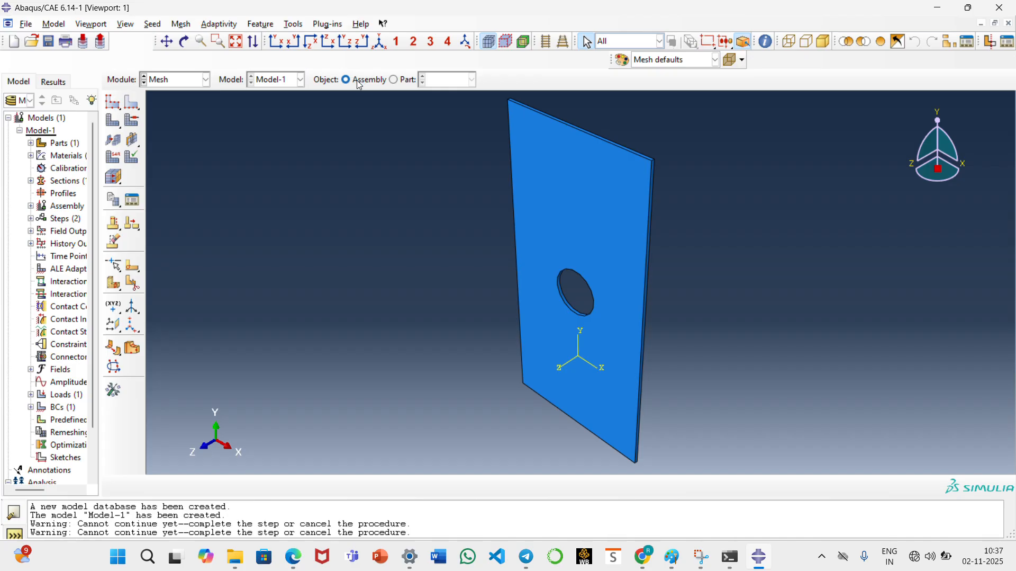
{"action": "left_click", "coordinate": [401, 80]}
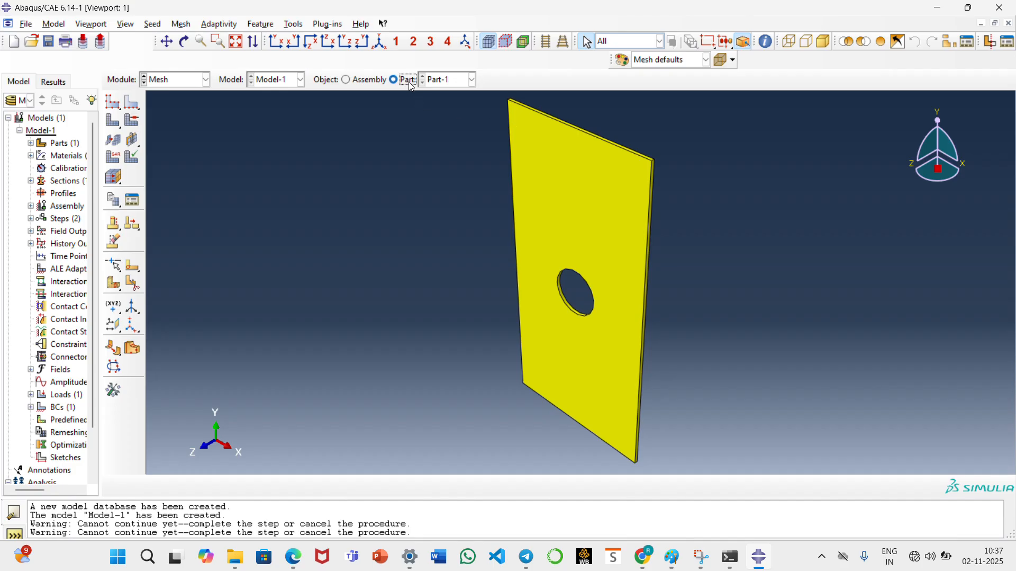
{"action": "left_click", "coordinate": [113, 102]}
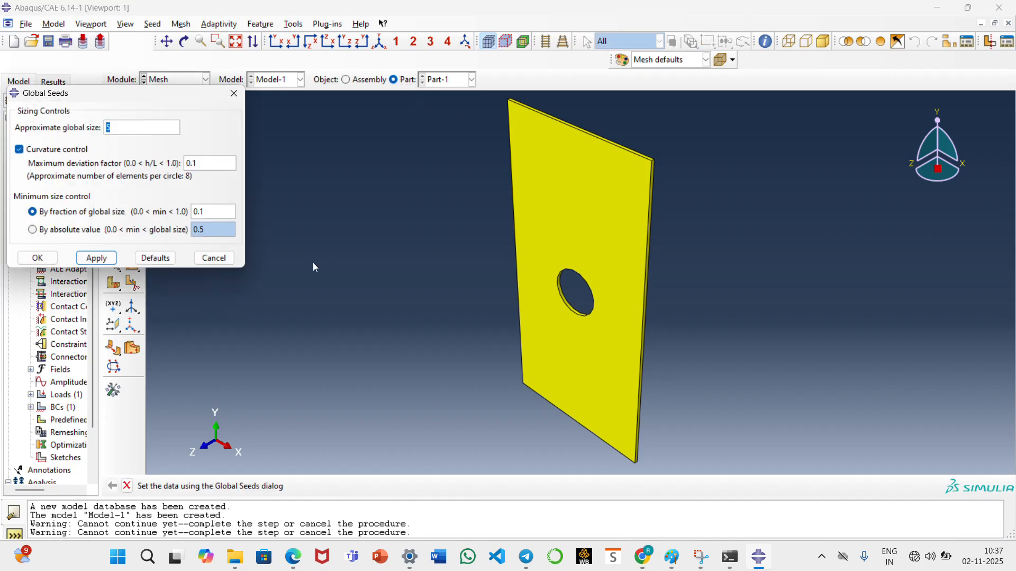
{"action": "left_click", "coordinate": [96, 258]}
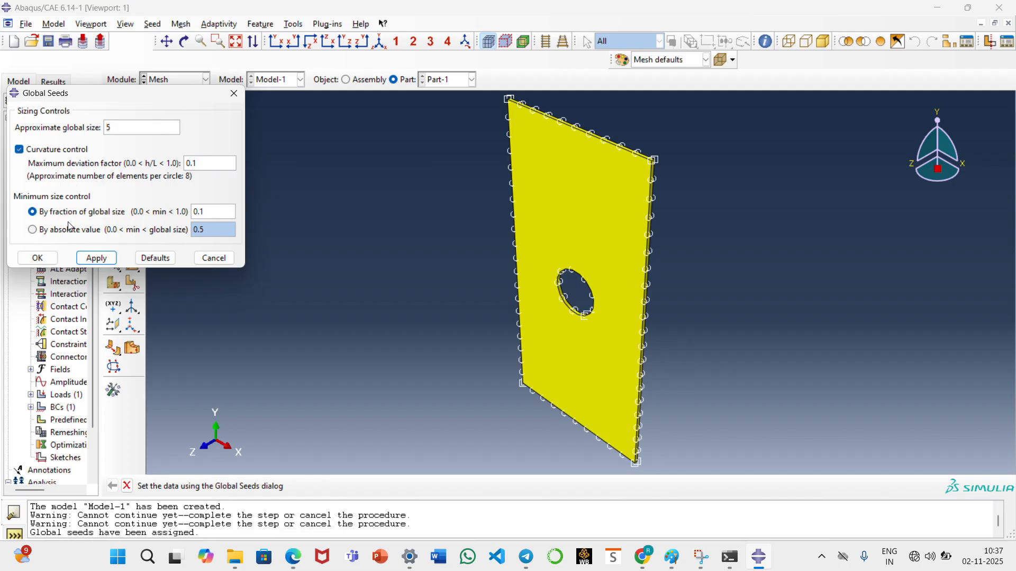
{"action": "left_click", "coordinate": [33, 258]}
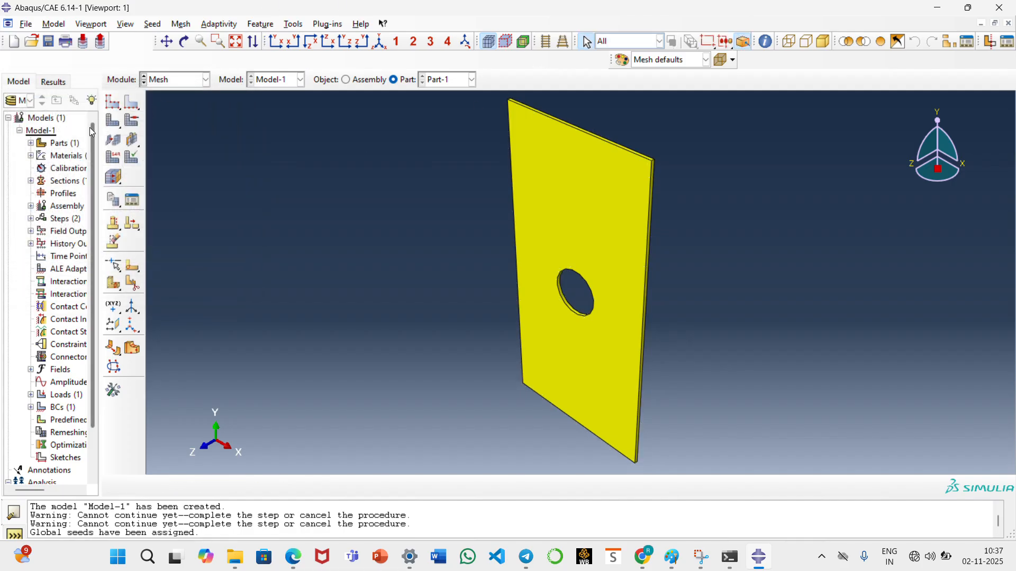
{"action": "left_click", "coordinate": [112, 120]}
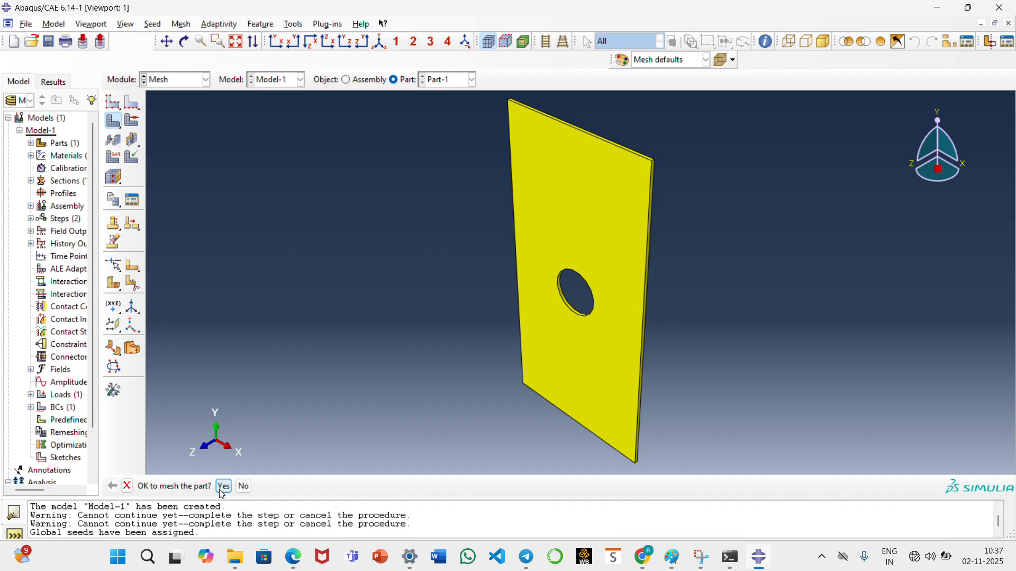
{"action": "left_click", "coordinate": [223, 486]}
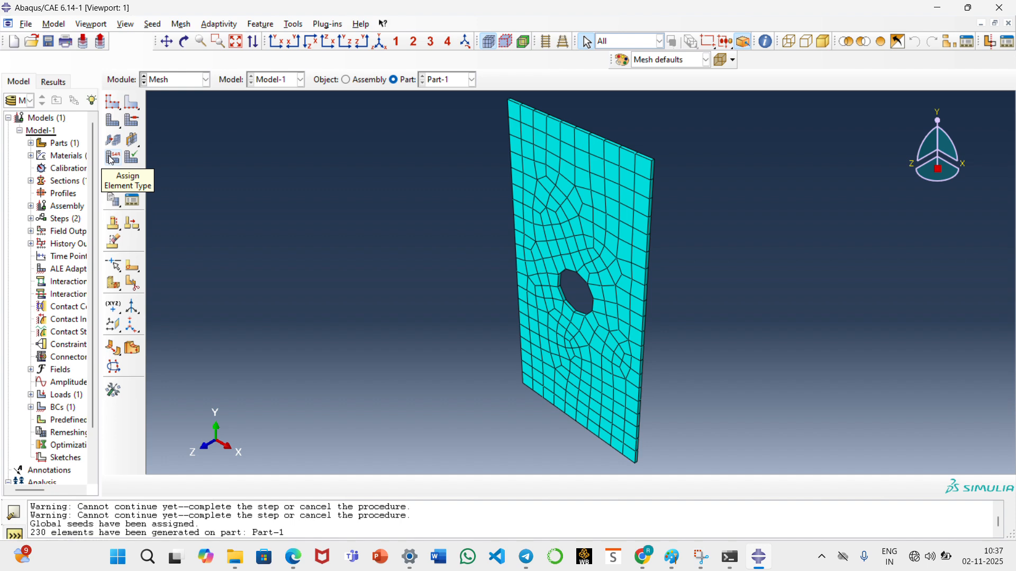
Step: Change the mesh controls to Tet elements, deleting the invalidated mesh, and remesh the part
{"action": "left_click", "coordinate": [133, 123]}
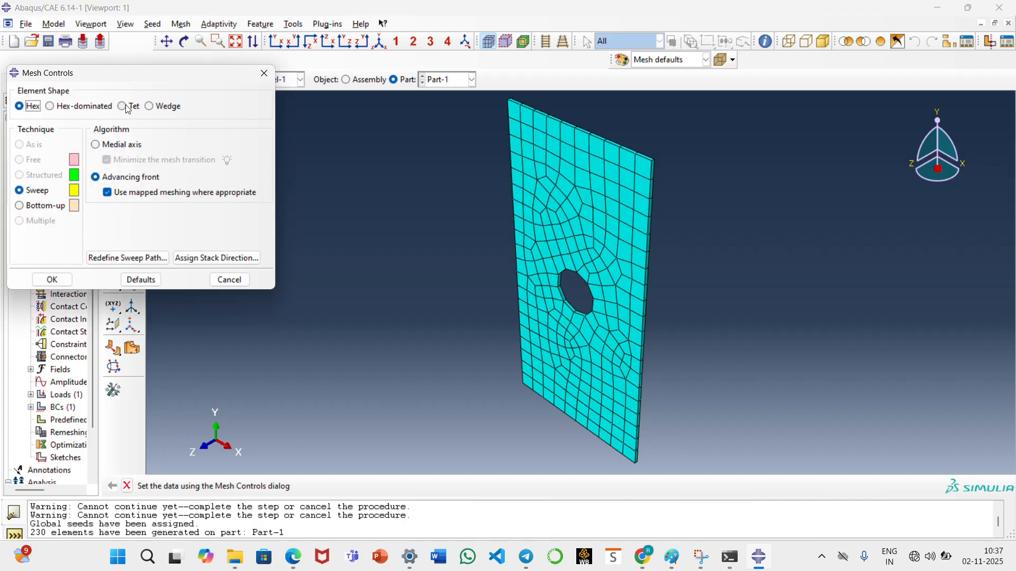
{"action": "left_click", "coordinate": [122, 107]}
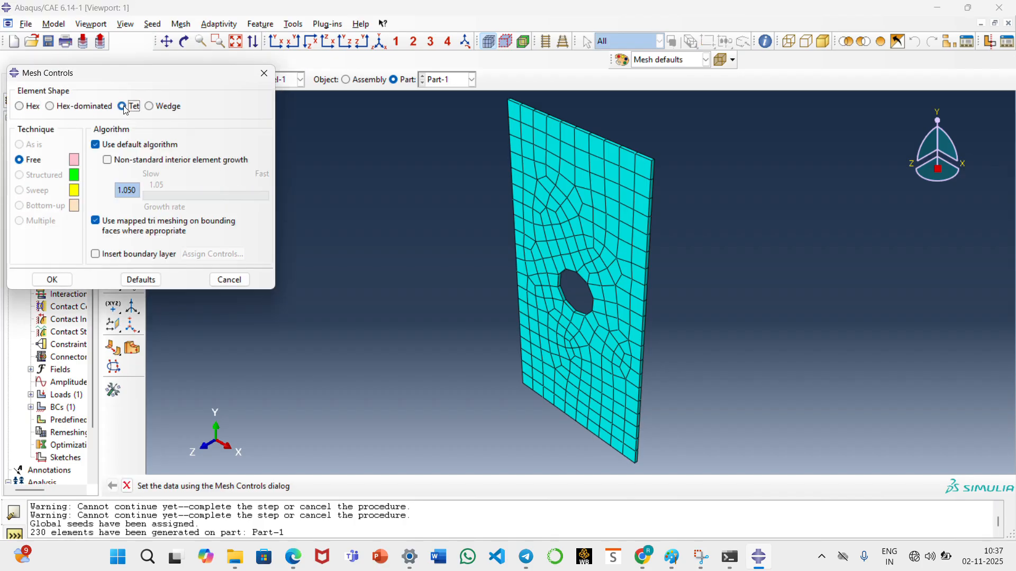
{"action": "left_click", "coordinate": [53, 279]}
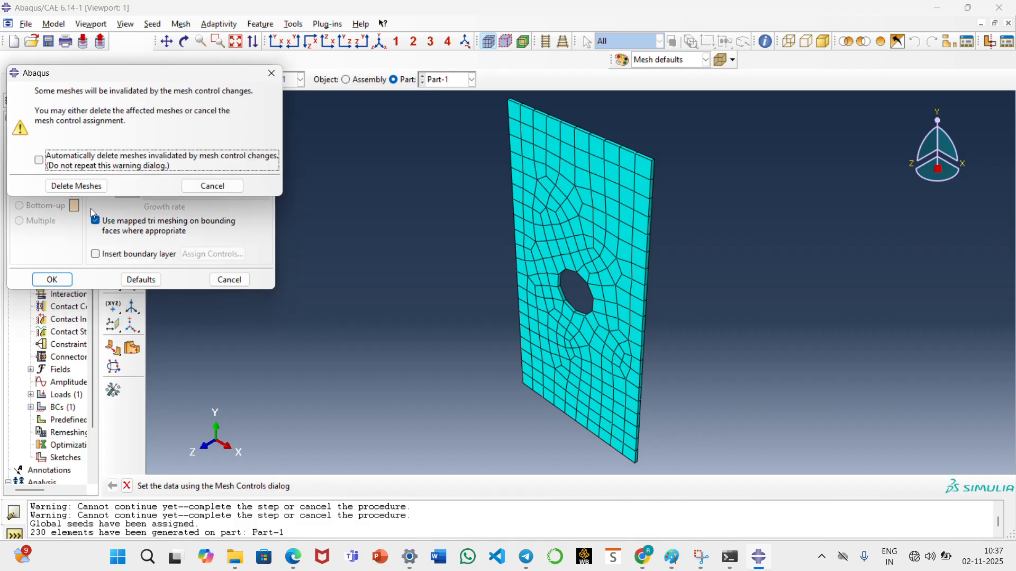
{"action": "left_click", "coordinate": [77, 186]}
{"action": "left_click", "coordinate": [113, 120]}
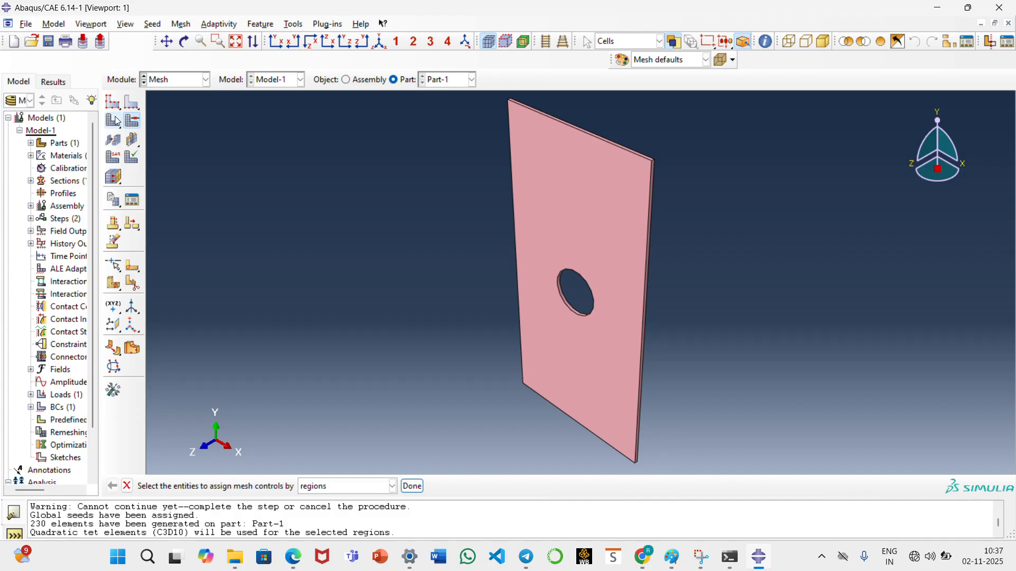
{"action": "left_click", "coordinate": [224, 486]}
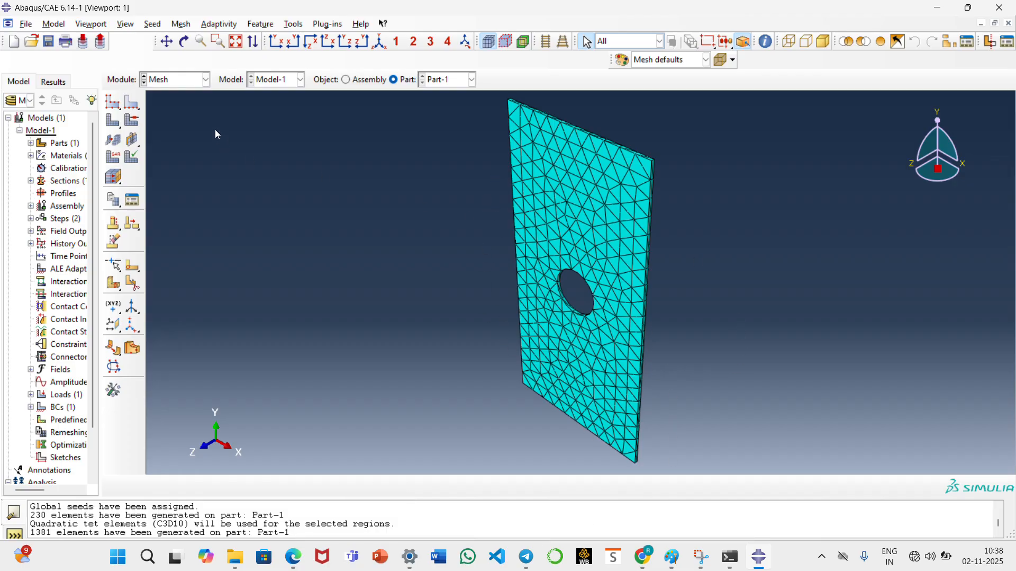
Step: Switch to the Job module and create a full analysis job for Model-1 with the default settings
{"action": "left_click", "coordinate": [194, 87]}
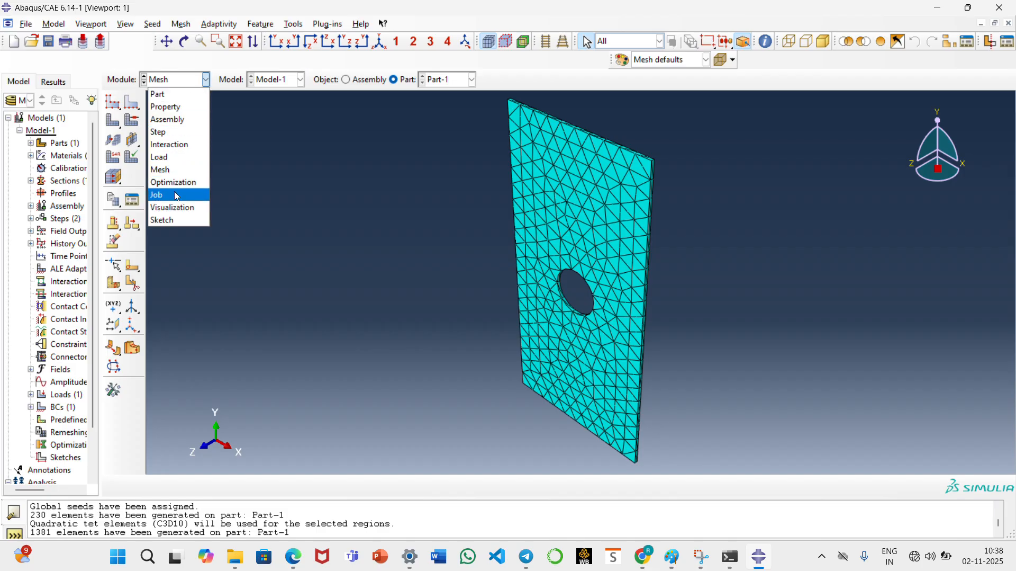
{"action": "left_click", "coordinate": [157, 194]}
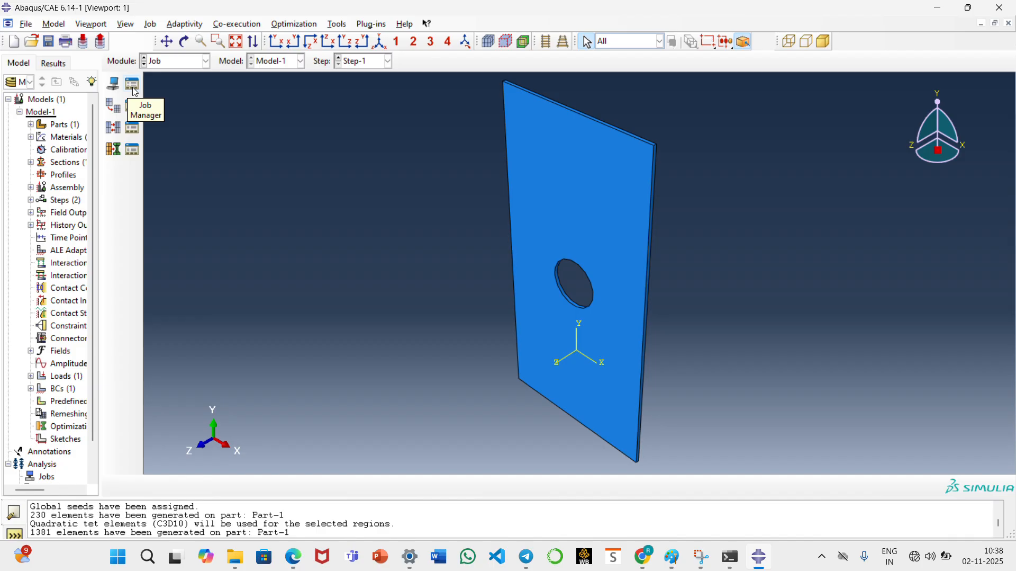
{"action": "left_click", "coordinate": [134, 84]}
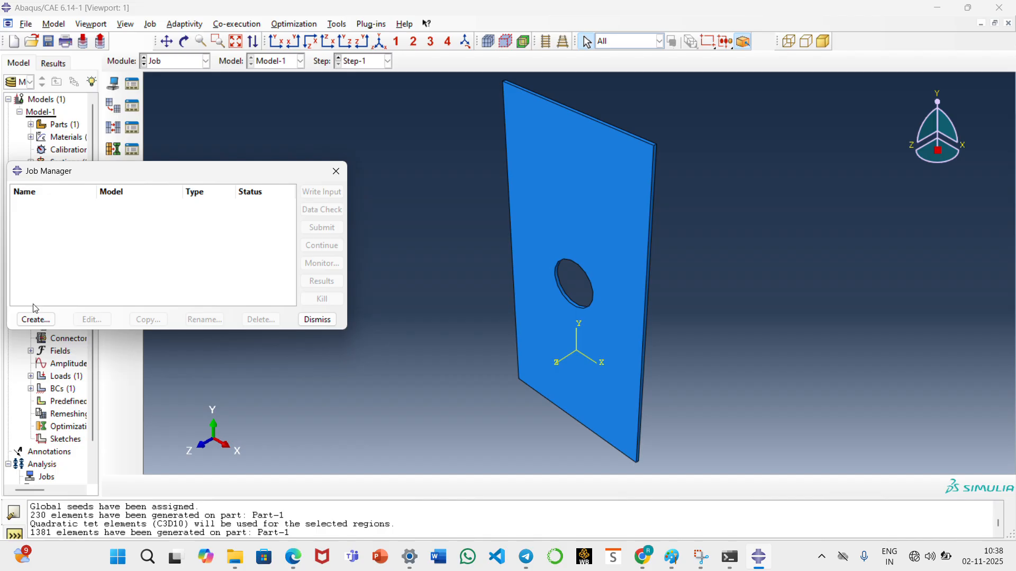
{"action": "left_click", "coordinate": [36, 319]}
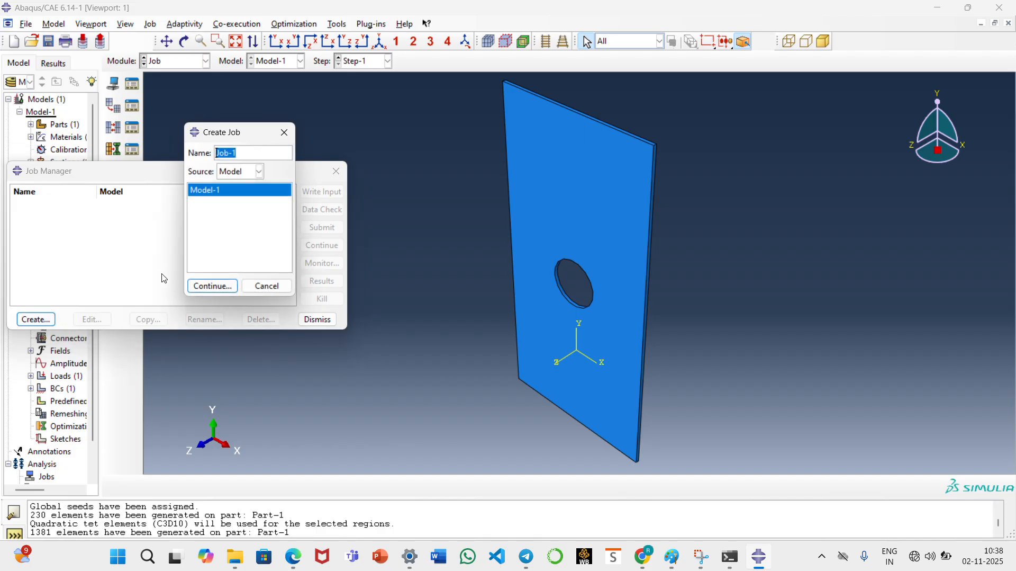
{"action": "left_click", "coordinate": [211, 286]}
{"action": "left_click", "coordinate": [86, 386]}
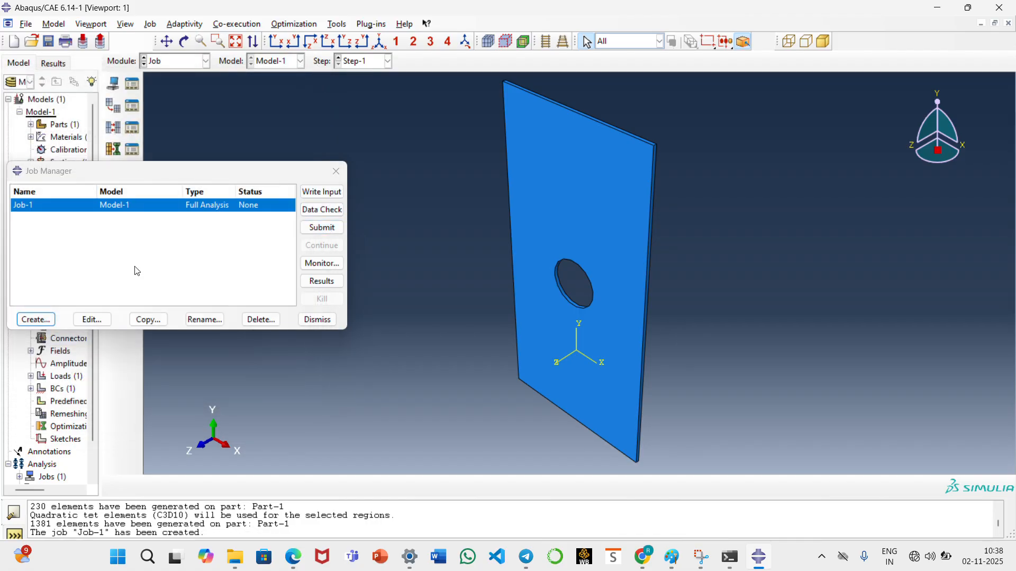
Step: Submit the job, overwriting the existing job files, and plot the Mises stress contours from its results
{"action": "left_click", "coordinate": [322, 228]}
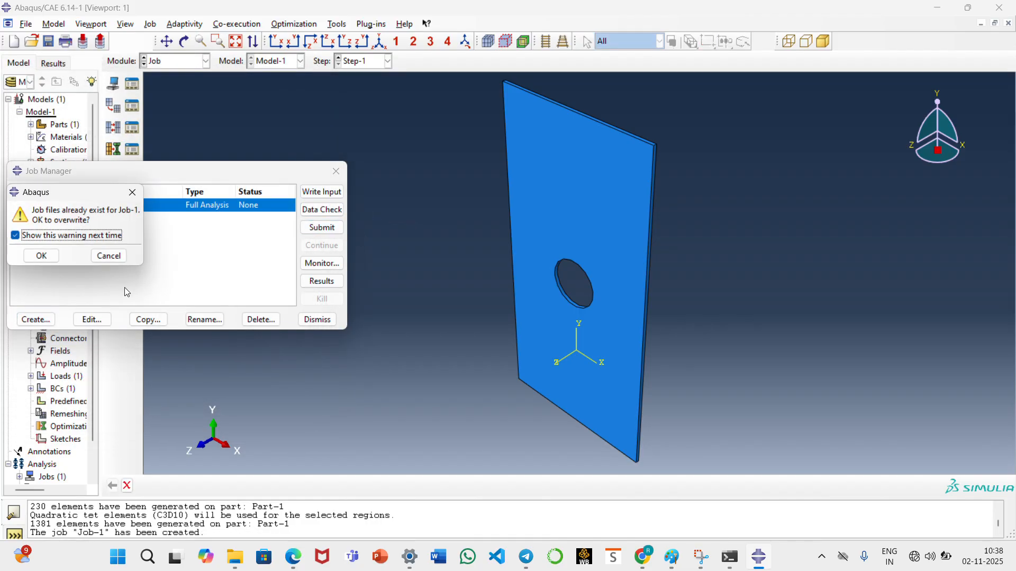
{"action": "left_click", "coordinate": [42, 256]}
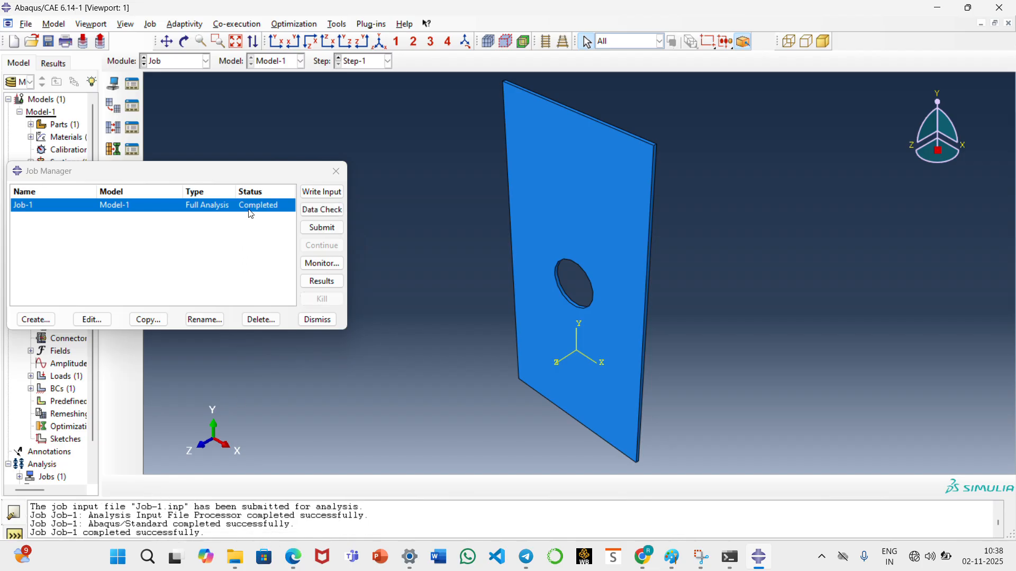
{"action": "left_click", "coordinate": [324, 281]}
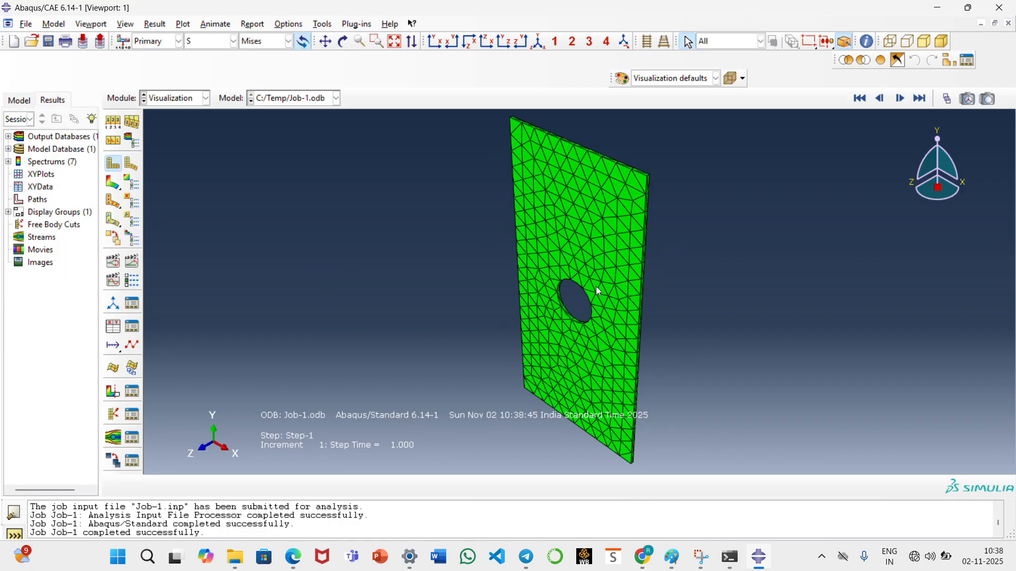
{"action": "left_click", "coordinate": [113, 185]}
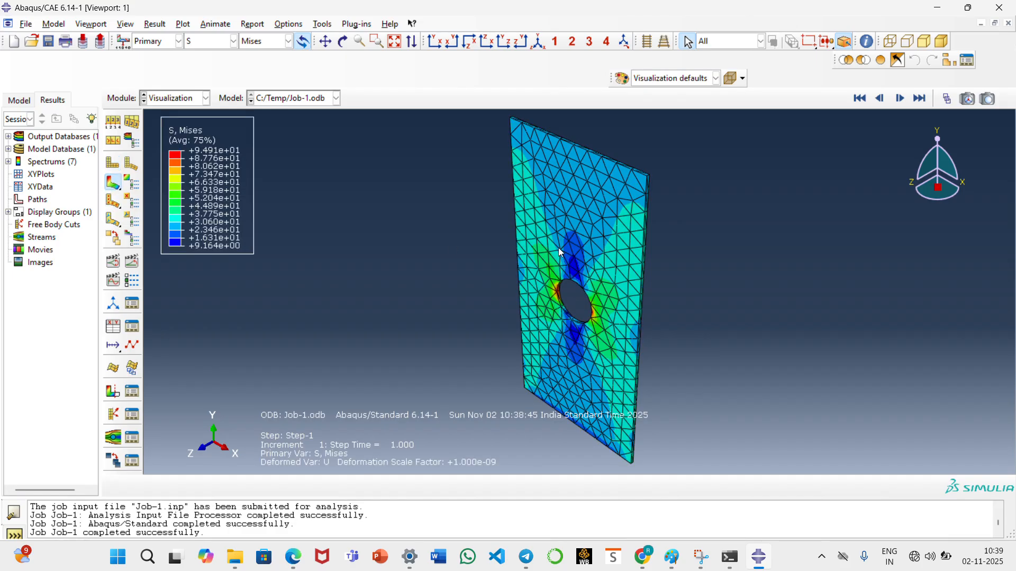
Step: Examine the Mises stress contours around the plate's central hole
{"action": "scroll", "coordinate": [720, 231], "scroll_direction": "up", "scroll_amount": 2}
{"action": "scroll", "coordinate": [720, 242], "scroll_direction": "down", "scroll_amount": 2}
{"action": "scroll", "coordinate": [720, 251], "scroll_direction": "up", "scroll_amount": 4}
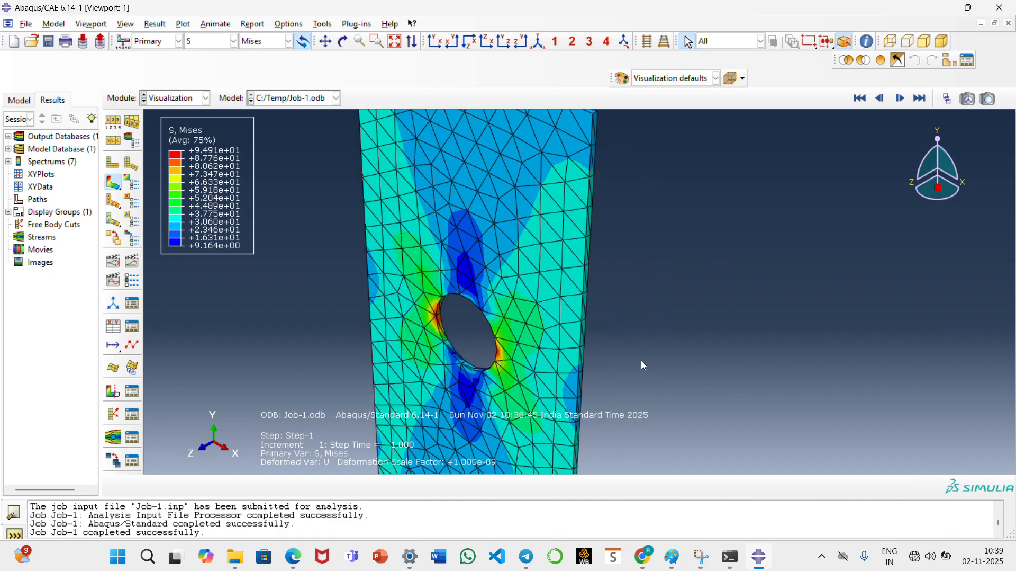
{"action": "scroll", "coordinate": [665, 367], "scroll_direction": "down", "scroll_amount": 1}
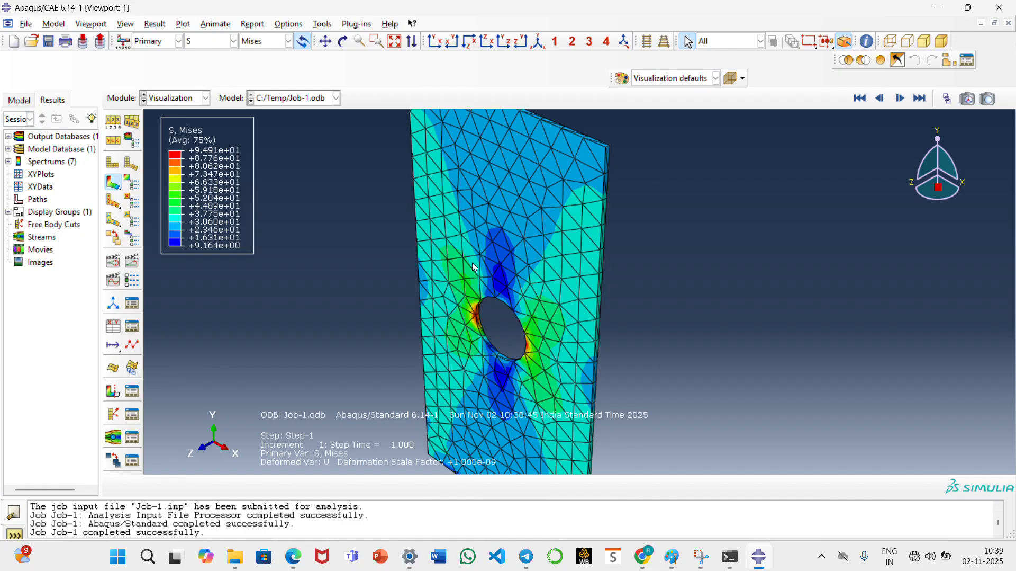
{"action": "left_click", "coordinate": [469, 334]}
{"action": "scroll", "coordinate": [760, 321], "scroll_direction": "up", "scroll_amount": 2}
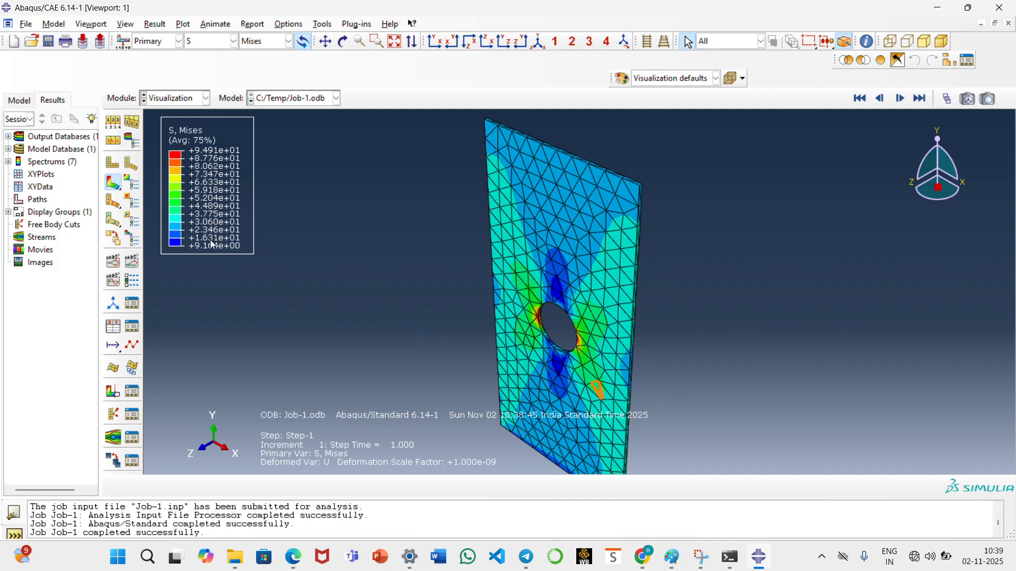
Step: Create node list path Path-1 by picking viewport nodes 54, 402 and 395, starting at the hole's high-stress edge
{"action": "double_click", "coordinate": [43, 203]}
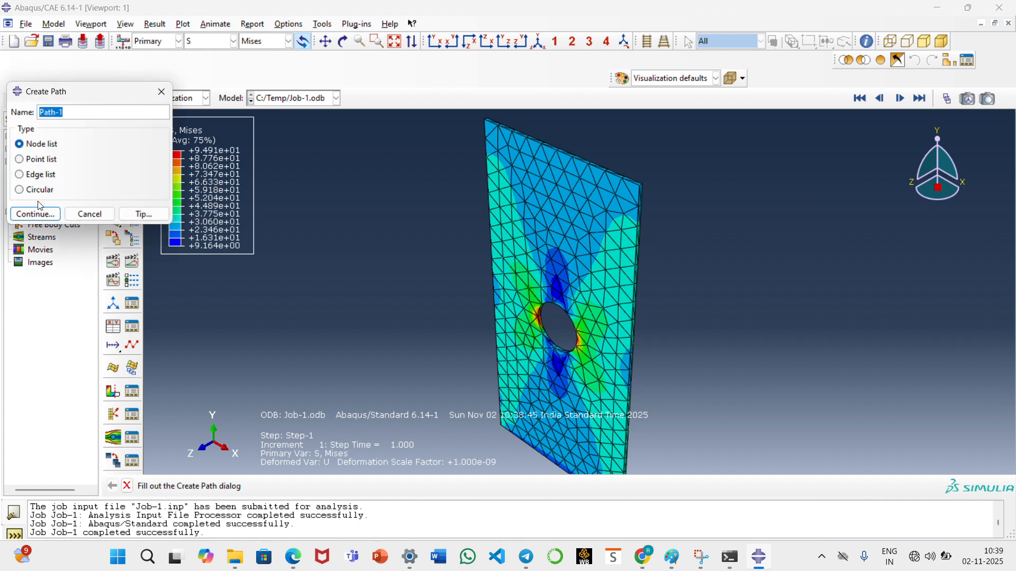
{"action": "left_click", "coordinate": [35, 213]}
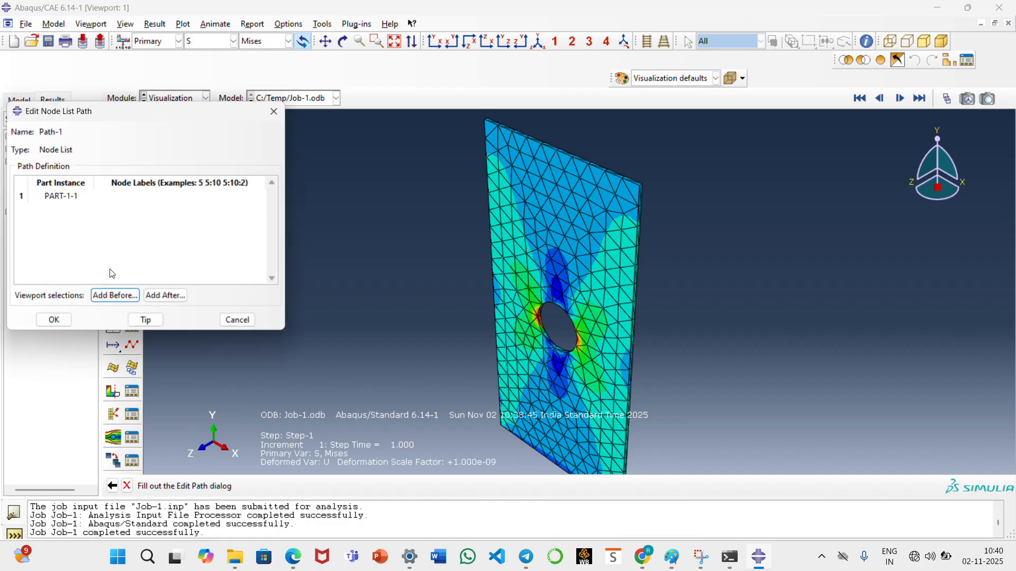
{"action": "left_click", "coordinate": [116, 295]}
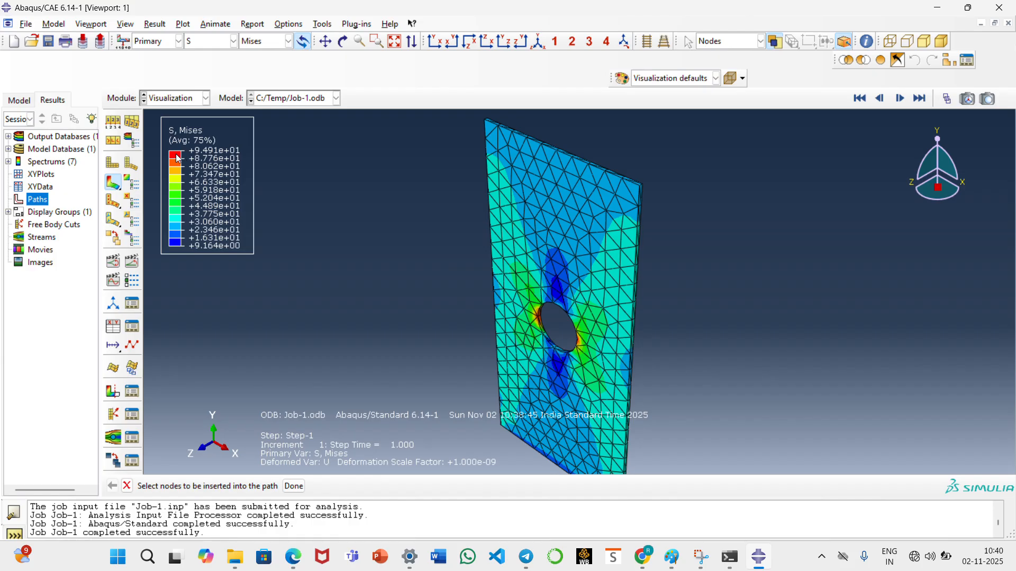
{"action": "left_click", "coordinate": [581, 397]}
{"action": "scroll", "coordinate": [679, 408], "scroll_direction": "down", "scroll_amount": 1}
{"action": "scroll", "coordinate": [679, 408], "scroll_direction": "up", "scroll_amount": 3}
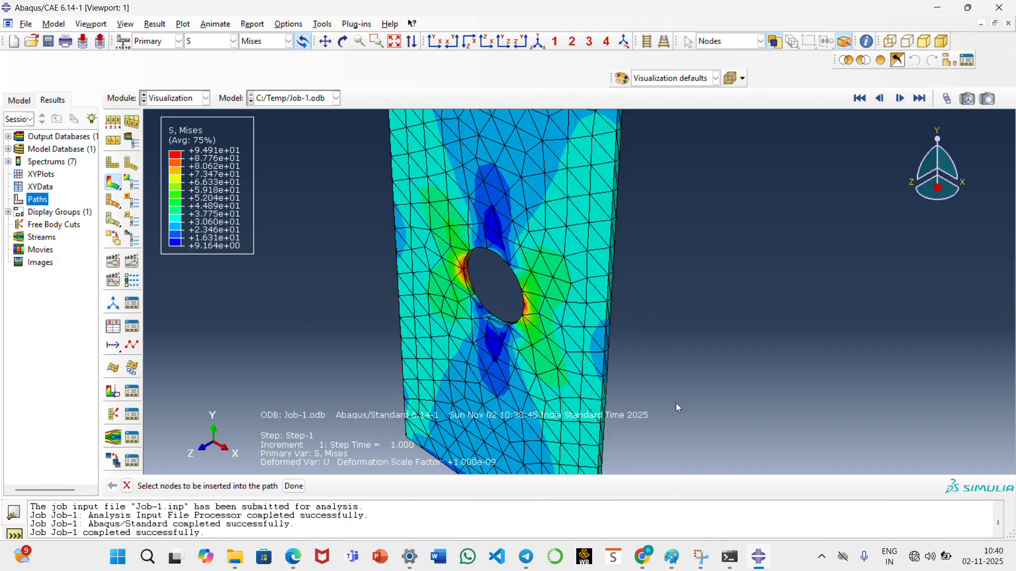
{"action": "scroll", "coordinate": [680, 407], "scroll_direction": "up", "scroll_amount": 1}
{"action": "scroll", "coordinate": [643, 320], "scroll_direction": "up", "scroll_amount": 1}
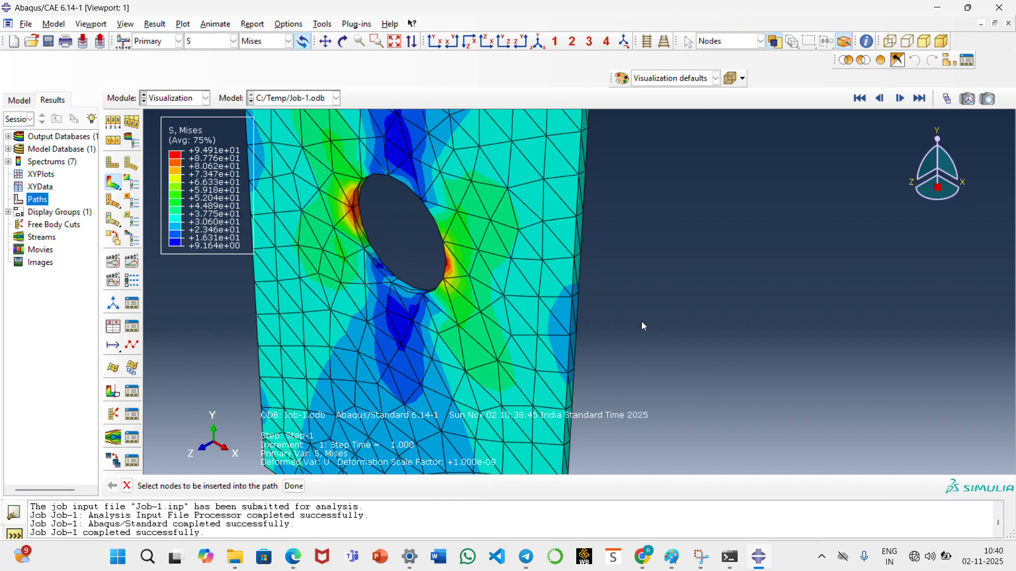
{"action": "left_click", "coordinate": [355, 211]}
{"action": "left_click", "coordinate": [320, 189]}
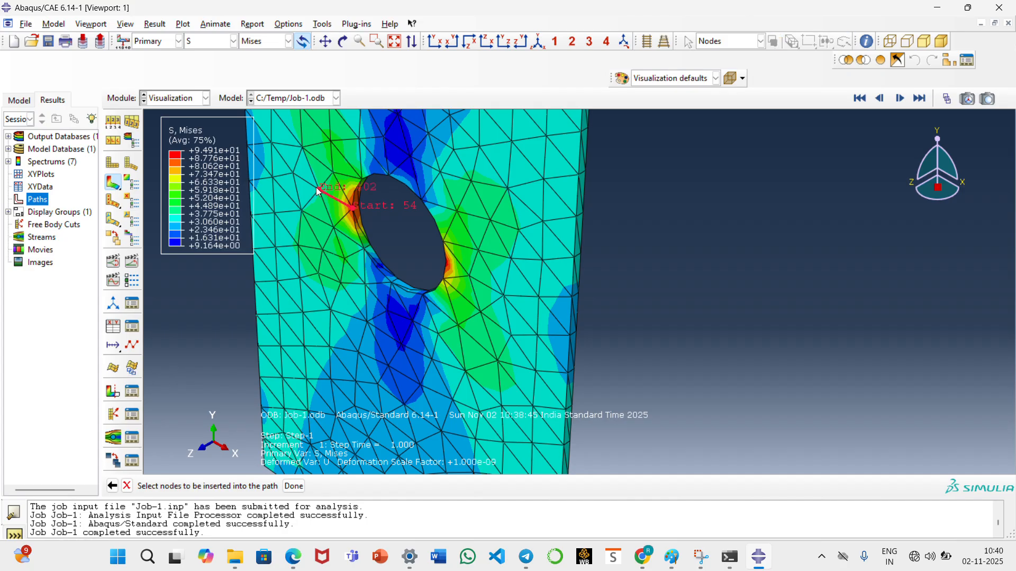
{"action": "left_click", "coordinate": [290, 172]}
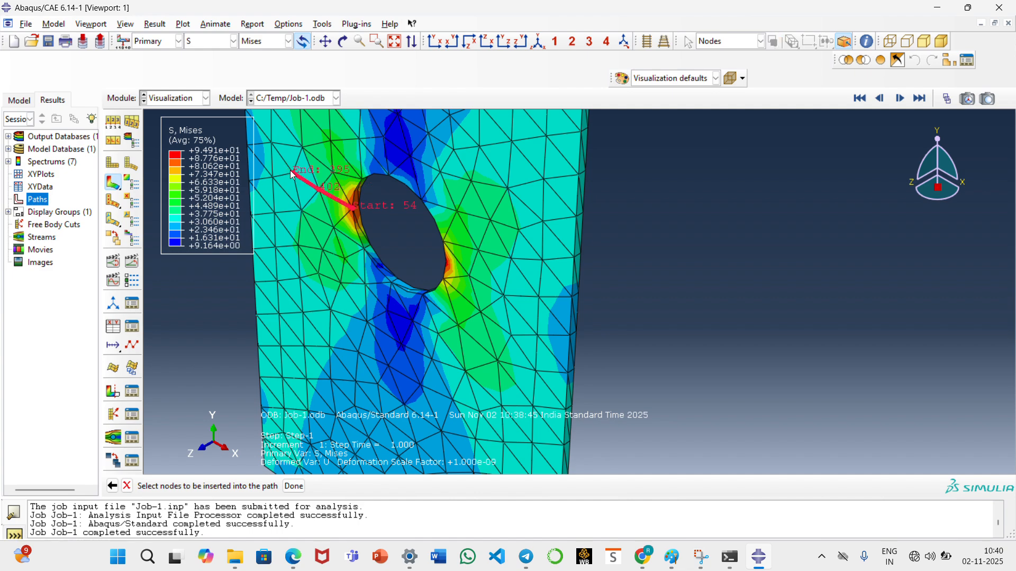
Step: Extend Path-1 through nodes 365, 366, 450, 474, 502, 491, 434 and 52 back to the hole's upper edge, and accept the path
{"action": "scroll", "coordinate": [301, 179], "scroll_direction": "down", "scroll_amount": 4}
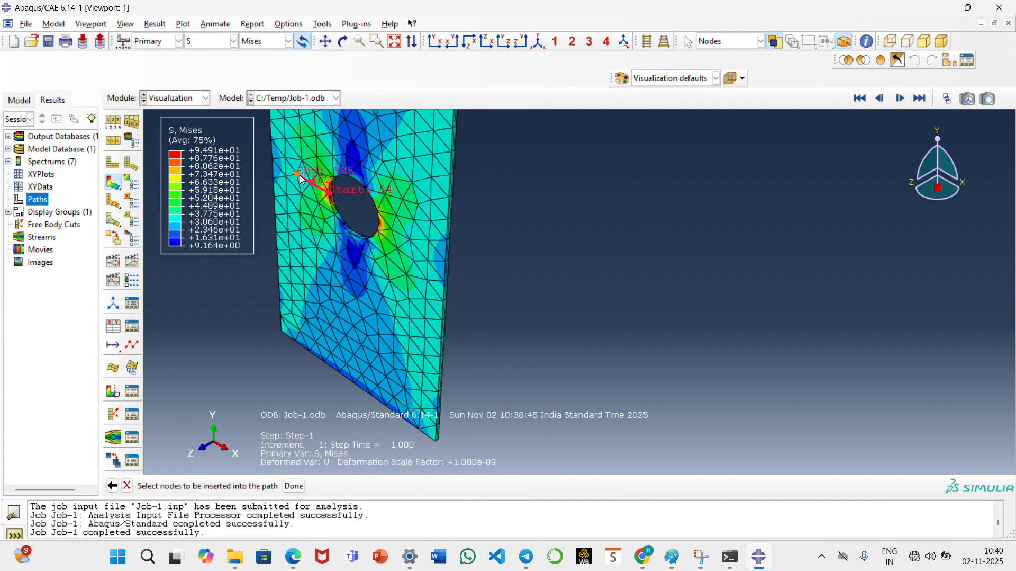
{"action": "left_click", "coordinate": [285, 138]}
{"action": "left_click", "coordinate": [285, 116]}
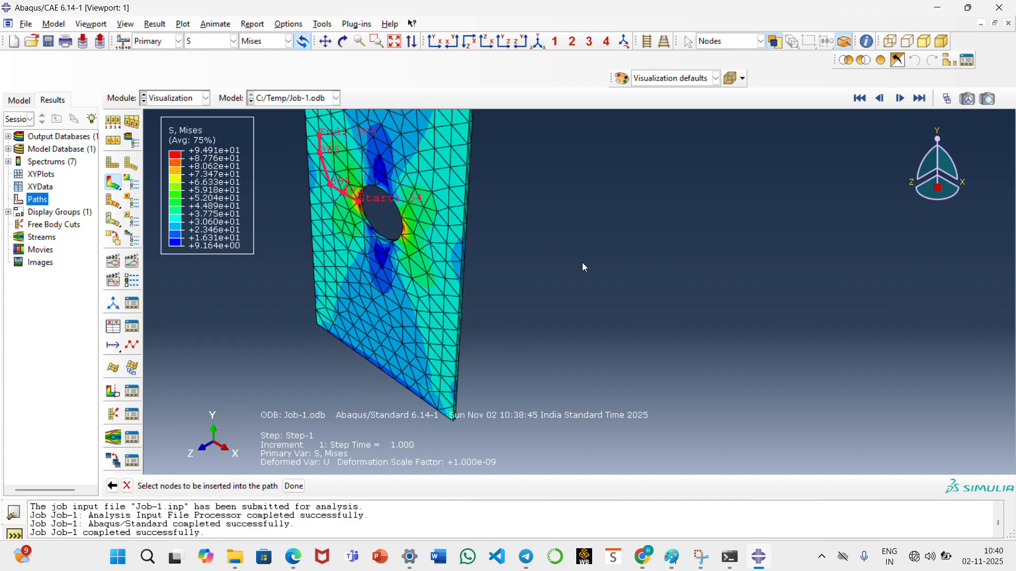
{"action": "scroll", "coordinate": [583, 262], "scroll_direction": "down", "scroll_amount": 1}
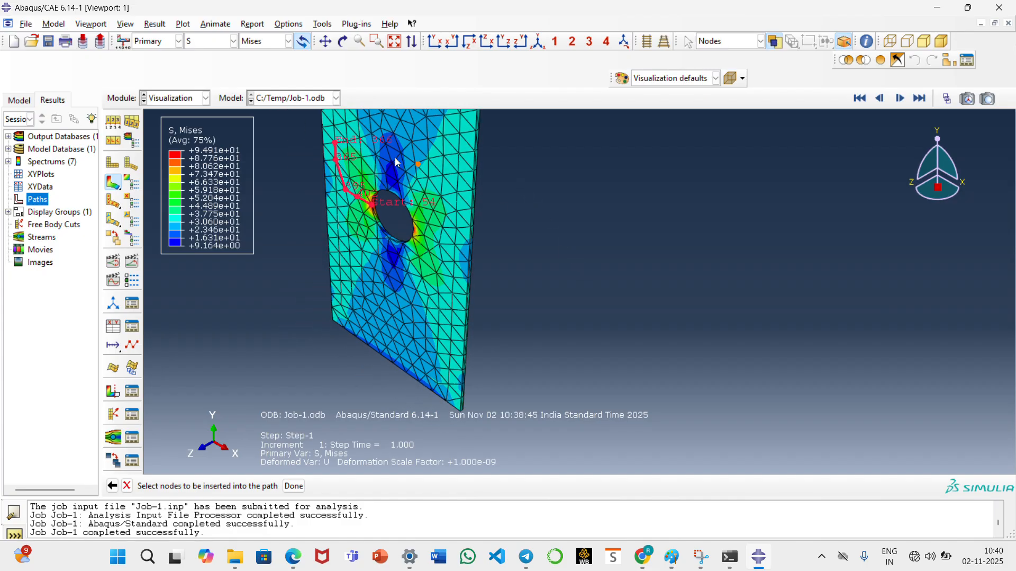
{"action": "left_click", "coordinate": [346, 123]}
{"action": "left_click", "coordinate": [360, 138]}
{"action": "left_click", "coordinate": [373, 133]}
{"action": "left_click", "coordinate": [387, 144]}
{"action": "left_click", "coordinate": [393, 162]}
{"action": "left_click", "coordinate": [390, 189]}
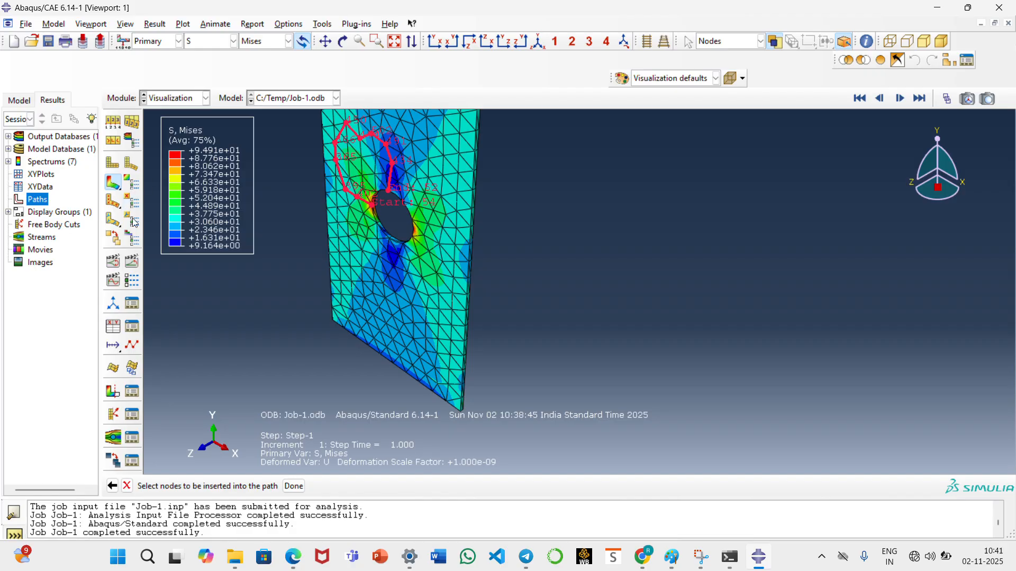
{"action": "left_click", "coordinate": [294, 486]}
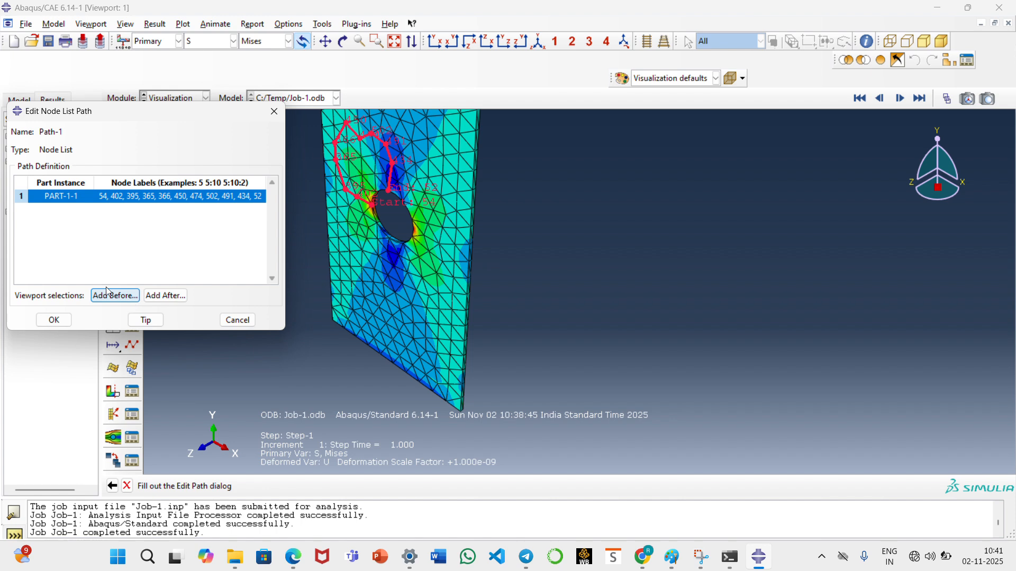
{"action": "left_click", "coordinate": [54, 321]}
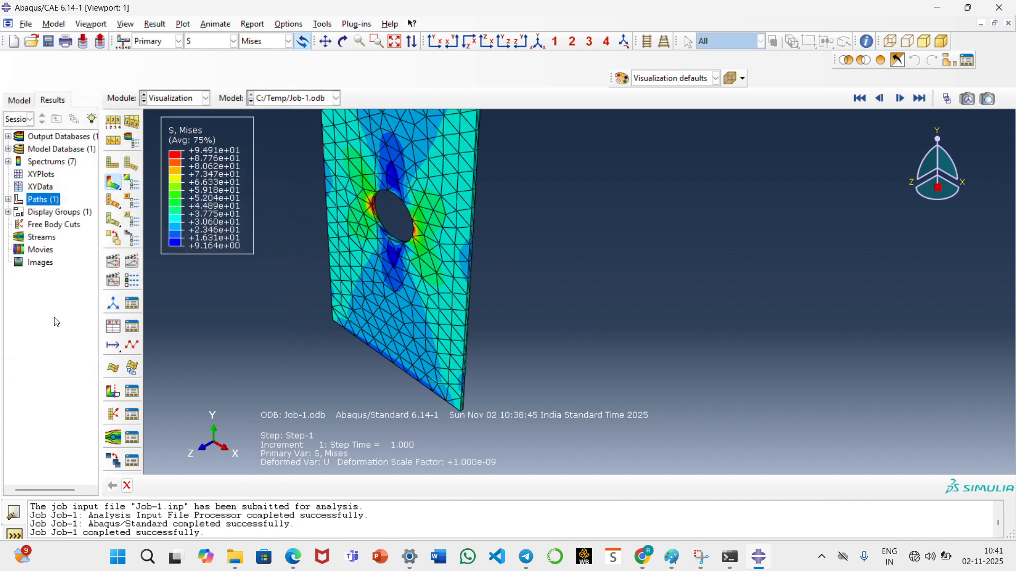
Step: Create XY data from Path-1 on the deformed shape and plot the Mises stress (S) along the path
{"action": "double_click", "coordinate": [32, 186]}
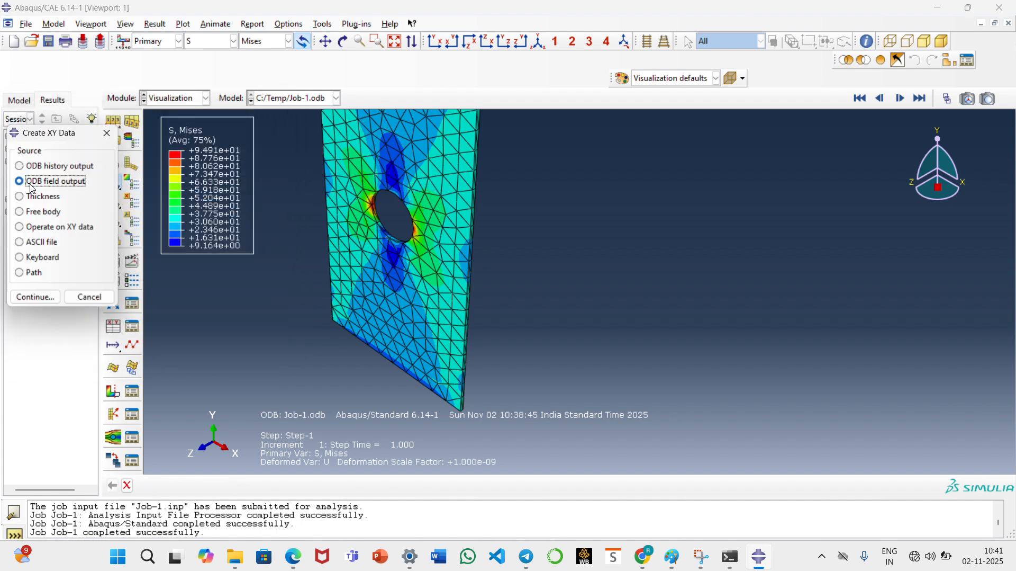
{"action": "left_click", "coordinate": [28, 272]}
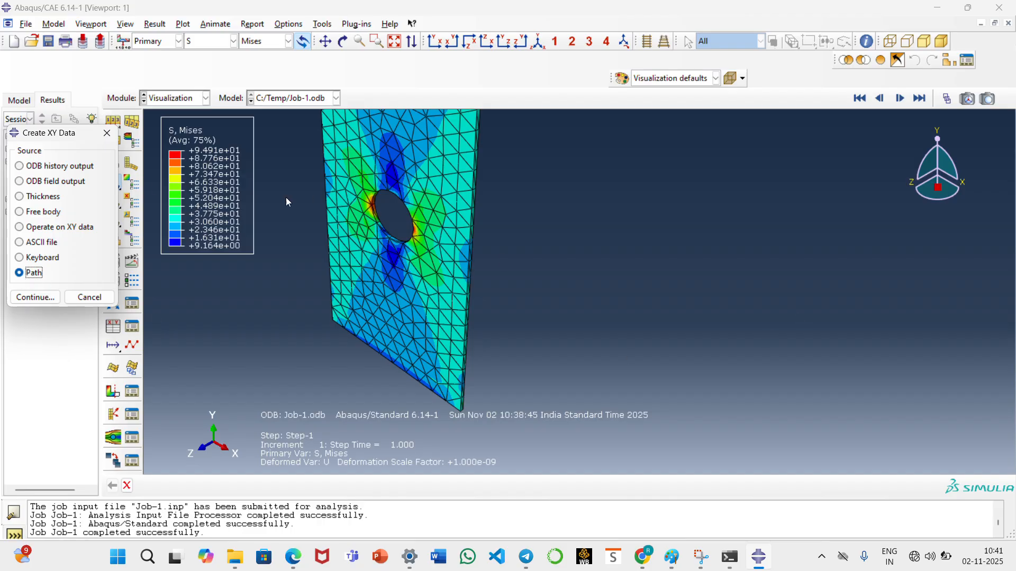
{"action": "left_click", "coordinate": [35, 297]}
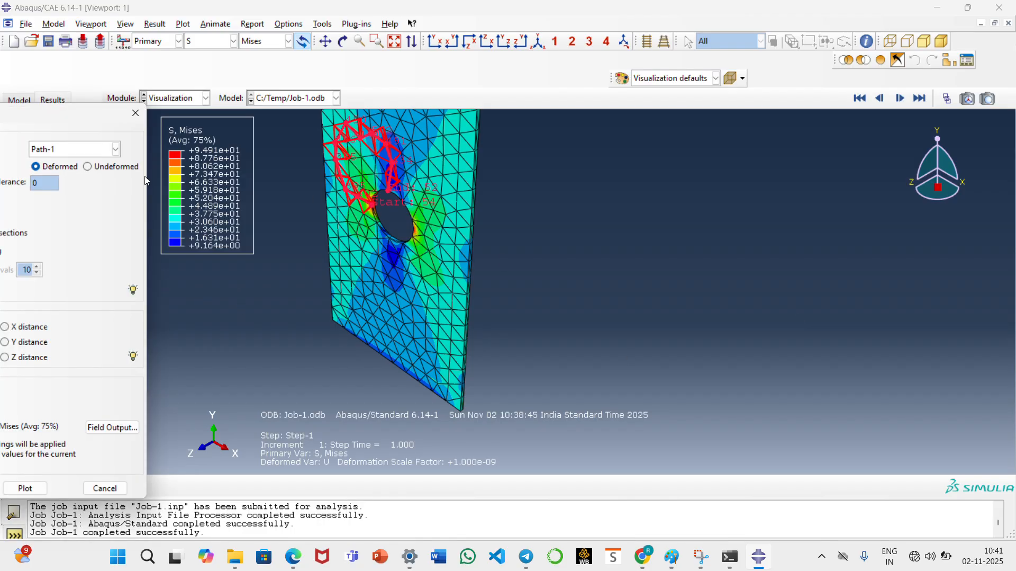
{"action": "left_click", "coordinate": [79, 151]}
{"action": "left_click", "coordinate": [61, 166]}
{"action": "left_click", "coordinate": [112, 427]}
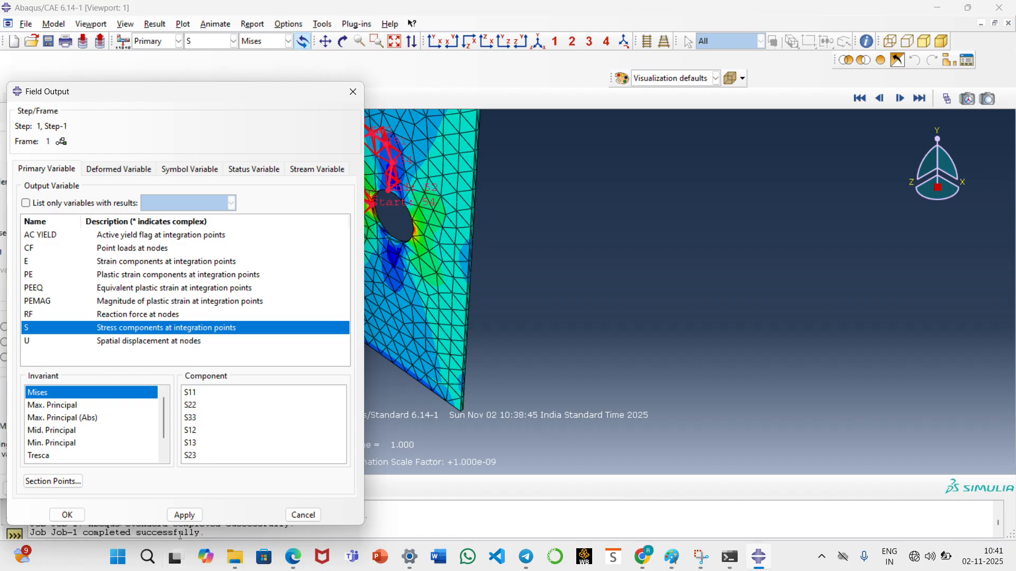
{"action": "left_click", "coordinate": [67, 514]}
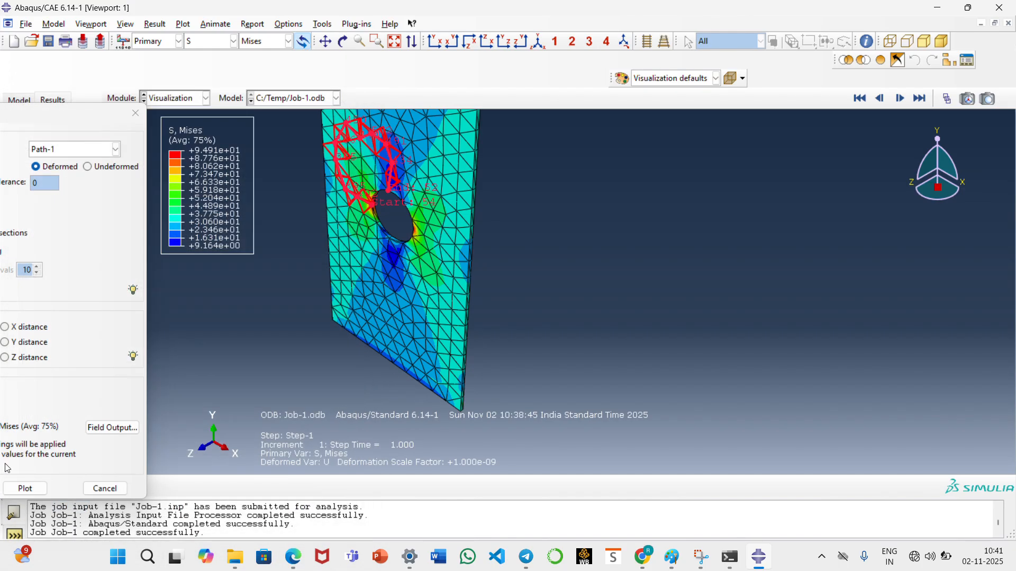
{"action": "left_click", "coordinate": [31, 489]}
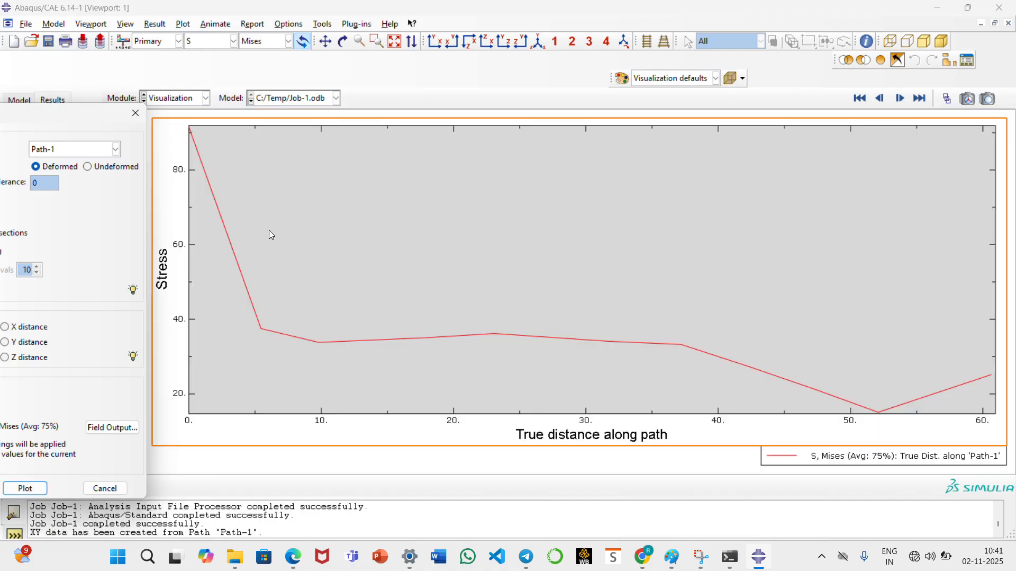
{"action": "scroll", "coordinate": [206, 168], "scroll_direction": "down", "scroll_amount": 2}
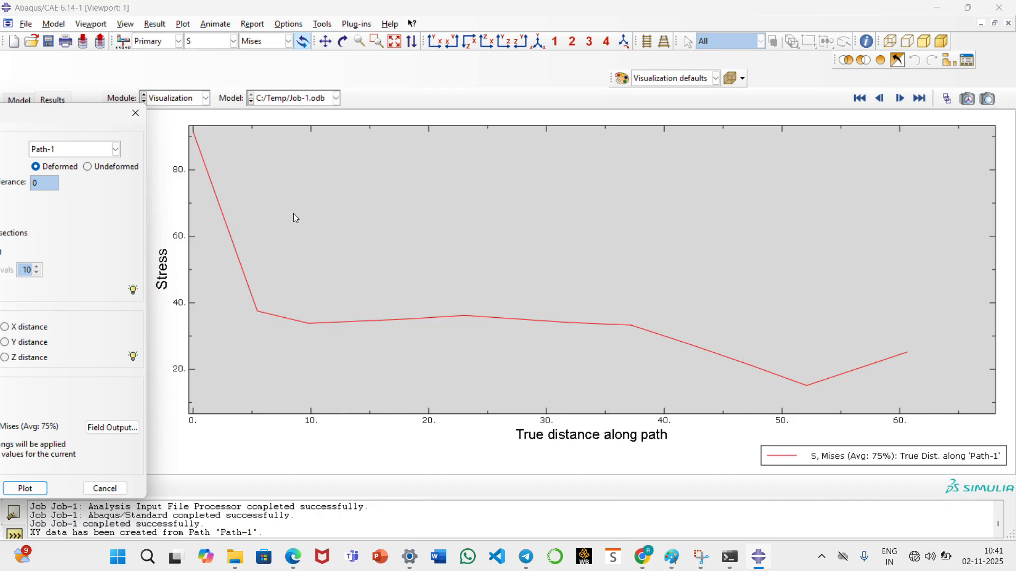
{"action": "left_click", "coordinate": [221, 117]}
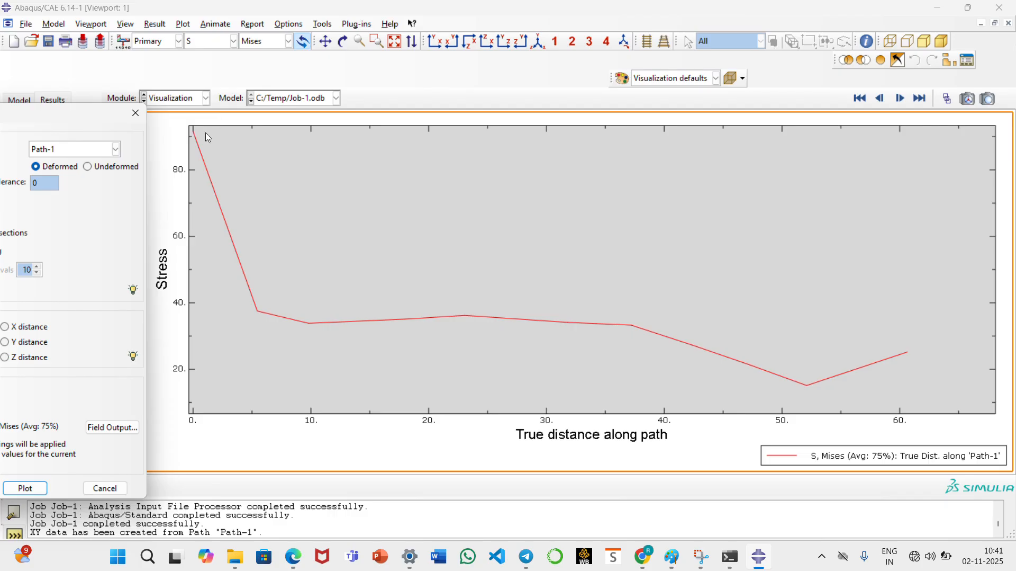
Step: Change the path's field output to spatial displacement U, Magnitude, and plot it along Path-1
{"action": "left_click", "coordinate": [111, 427]}
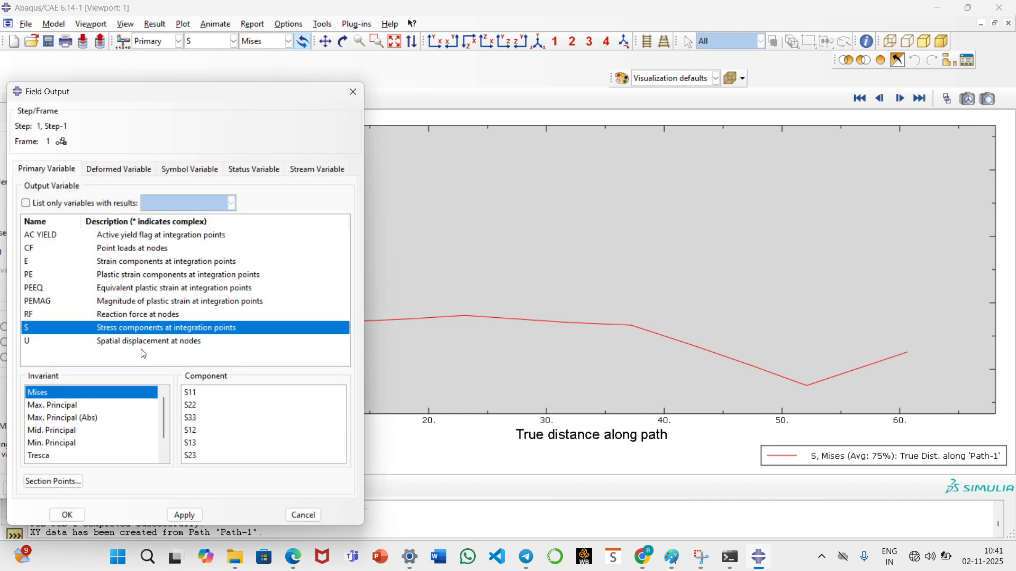
{"action": "left_click", "coordinate": [143, 343]}
{"action": "left_click", "coordinate": [184, 514]}
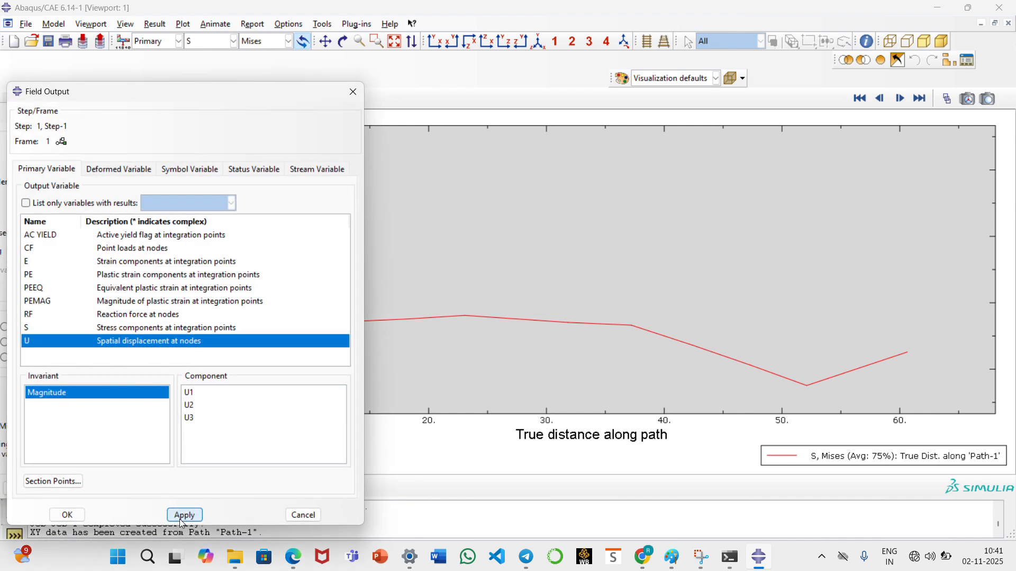
{"action": "left_click", "coordinate": [73, 516]}
{"action": "left_click", "coordinate": [24, 487]}
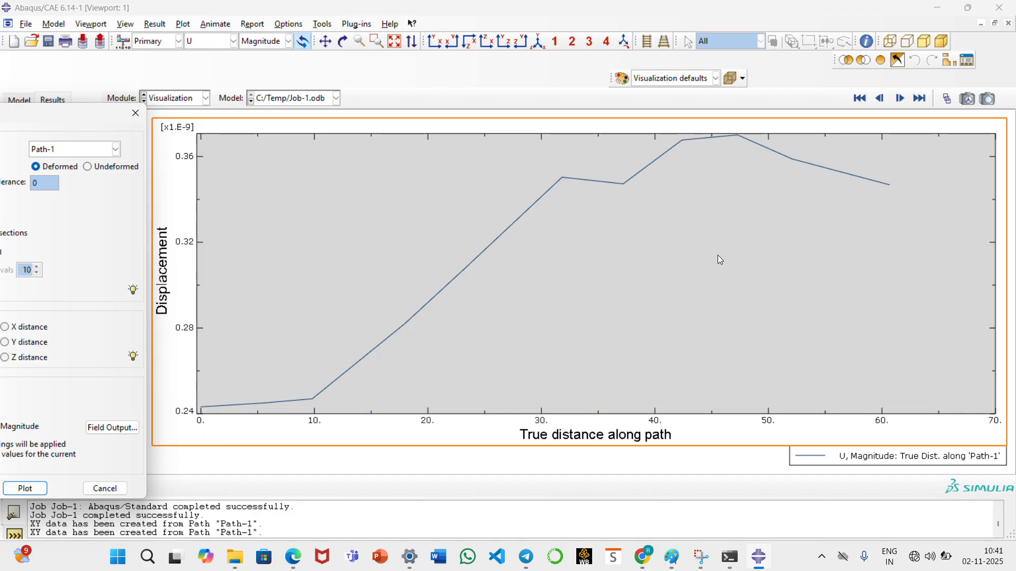
{"action": "scroll", "coordinate": [718, 262], "scroll_direction": "up", "scroll_amount": 1}
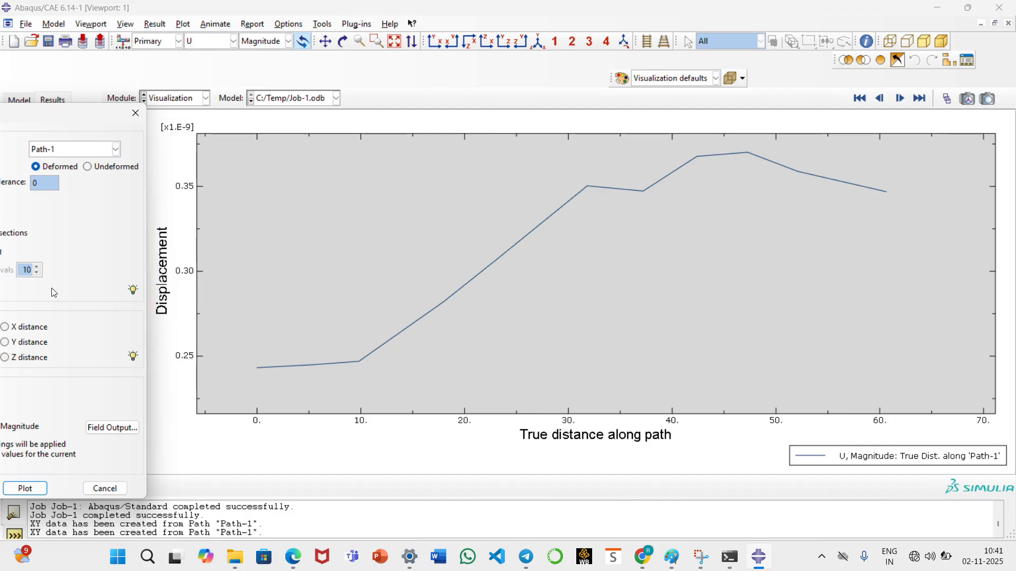
Step: Change the path's field output to reaction force RF, Magnitude, and plot it along Path-1
{"action": "left_click", "coordinate": [104, 433]}
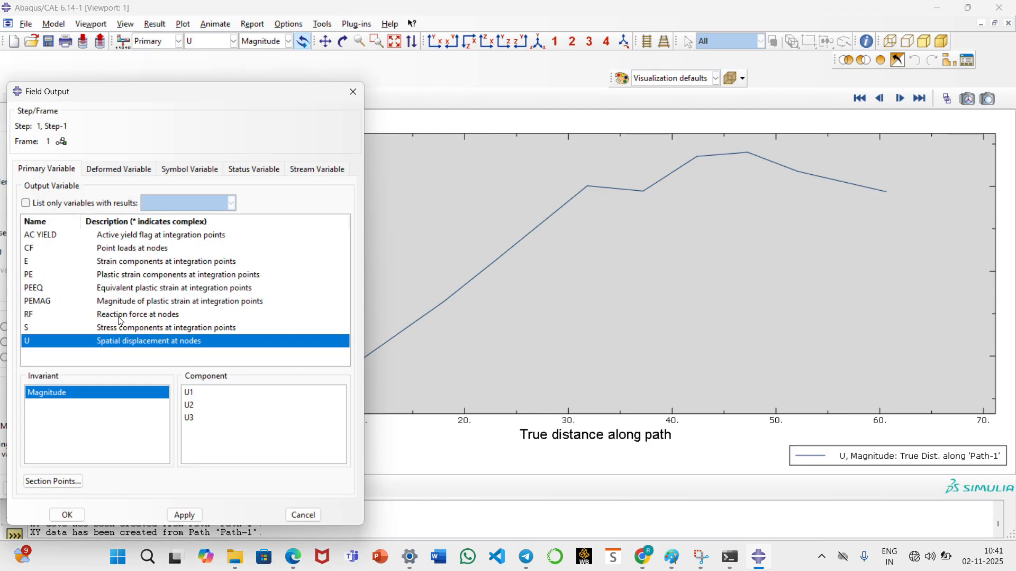
{"action": "left_click", "coordinate": [126, 317]}
{"action": "left_click", "coordinate": [184, 515]}
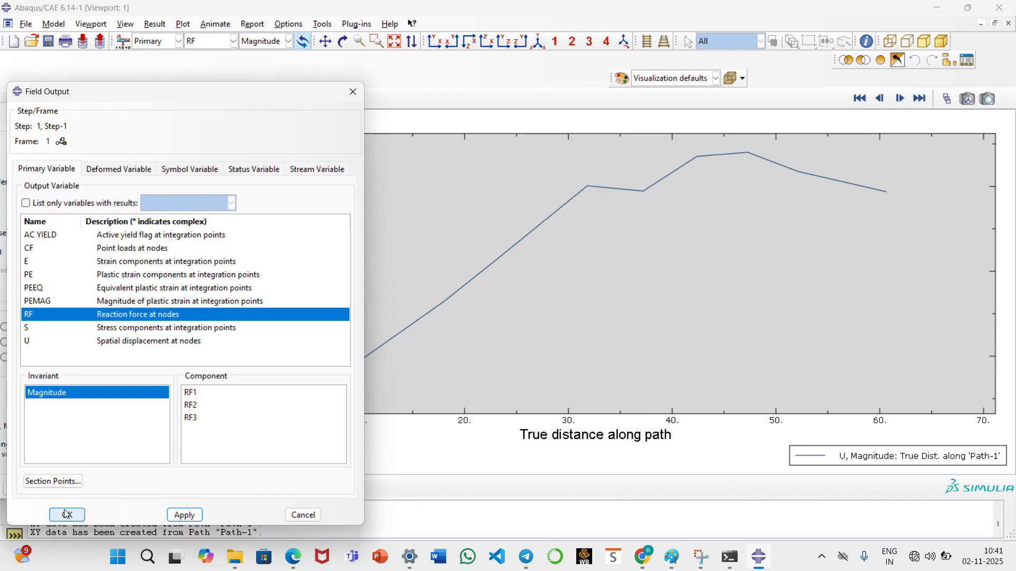
{"action": "left_click", "coordinate": [67, 515]}
{"action": "left_click", "coordinate": [42, 487]}
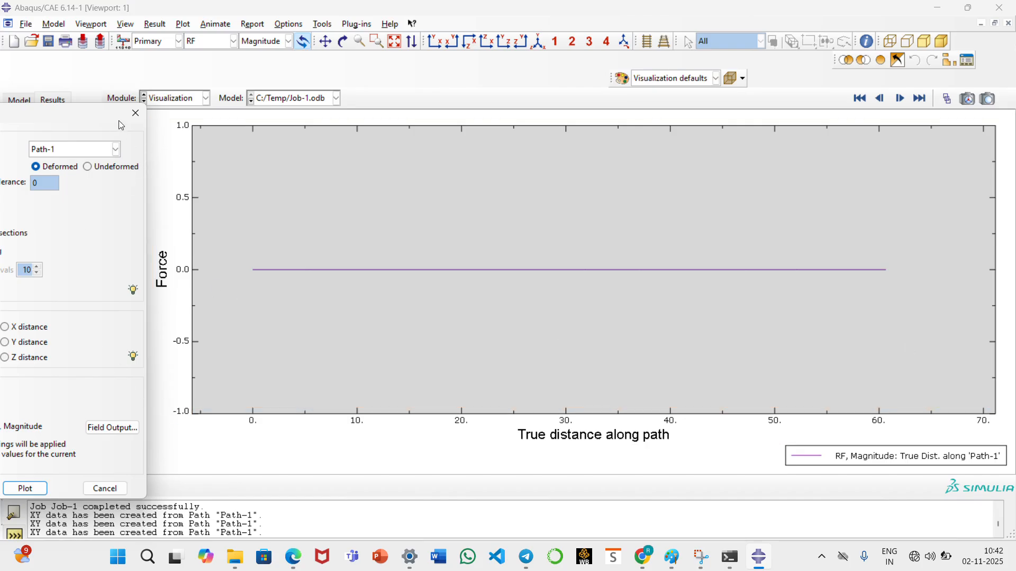
Step: Close the path data dialog, return to the plate's contour plot, and display displacement magnitude U followed by Mises stress S
{"action": "left_click", "coordinate": [136, 112]}
{"action": "left_click", "coordinate": [113, 182]}
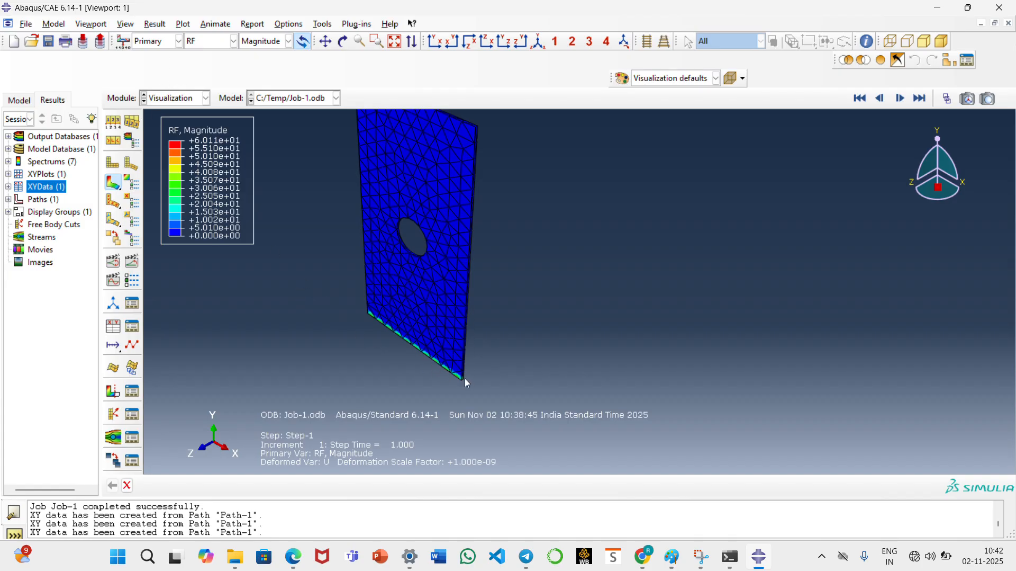
{"action": "left_click", "coordinate": [202, 43]}
{"action": "left_click", "coordinate": [202, 145]}
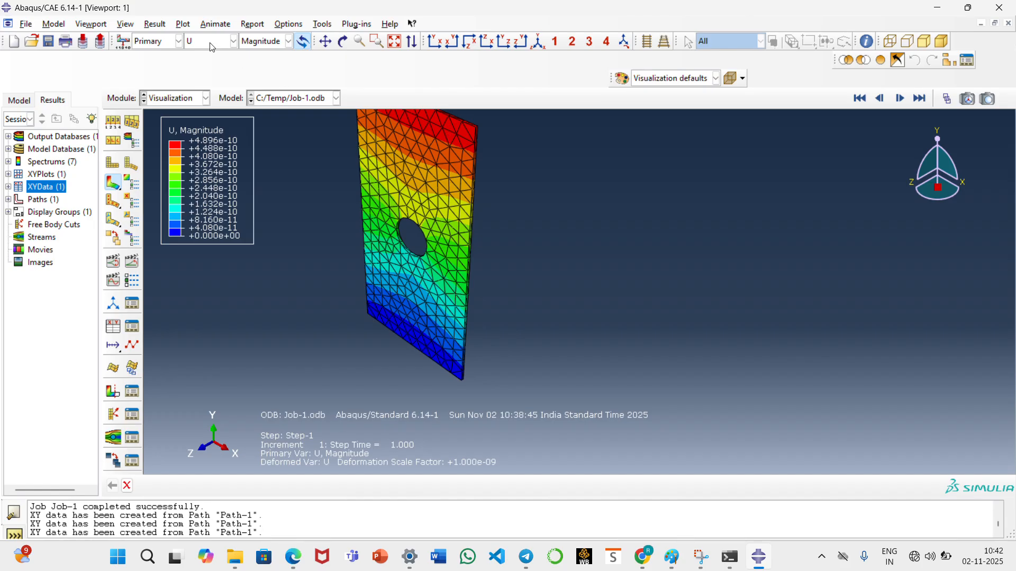
{"action": "left_click", "coordinate": [233, 41]}
{"action": "left_click", "coordinate": [206, 145]}
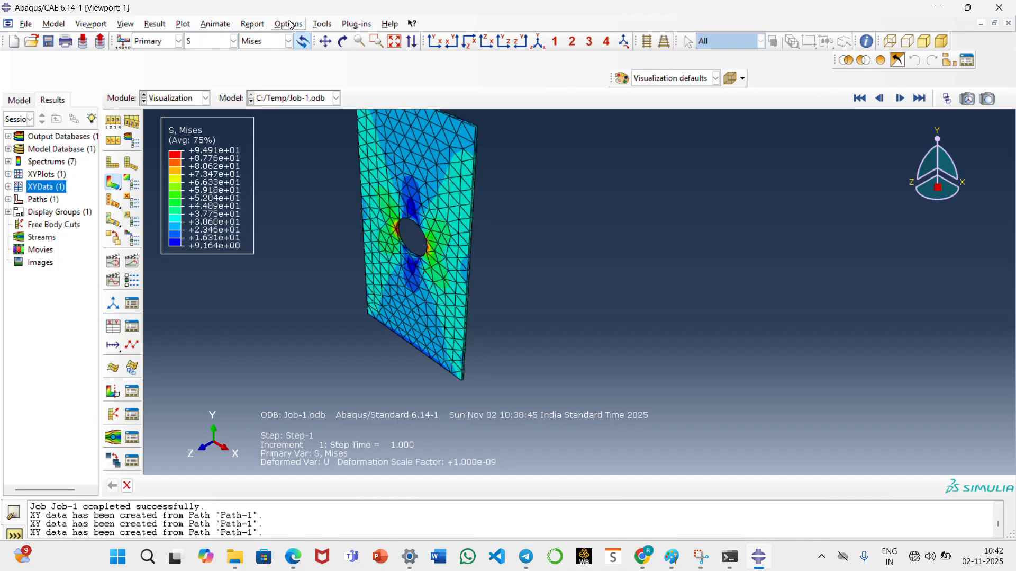
{"action": "left_click", "coordinate": [536, 42]}
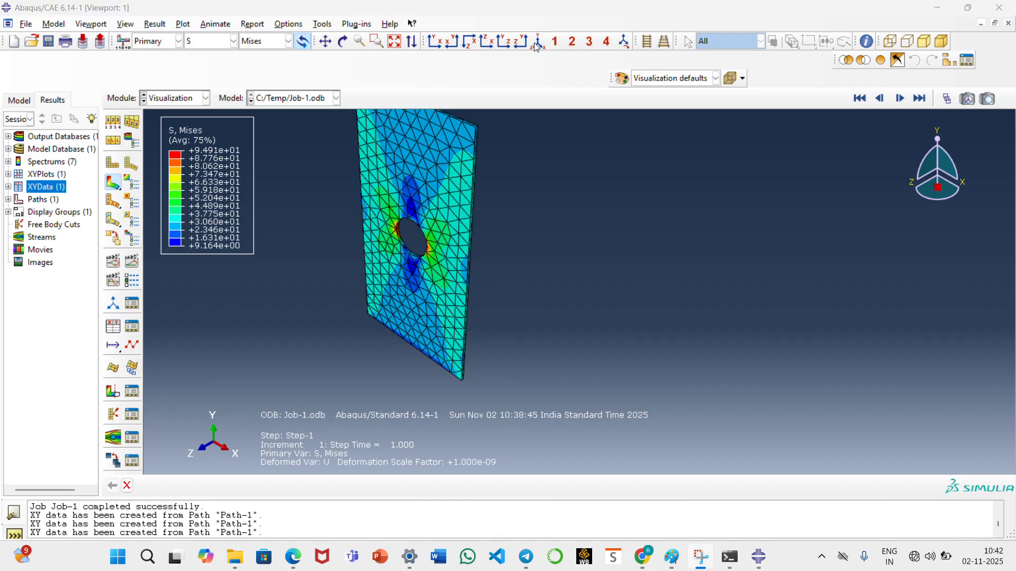